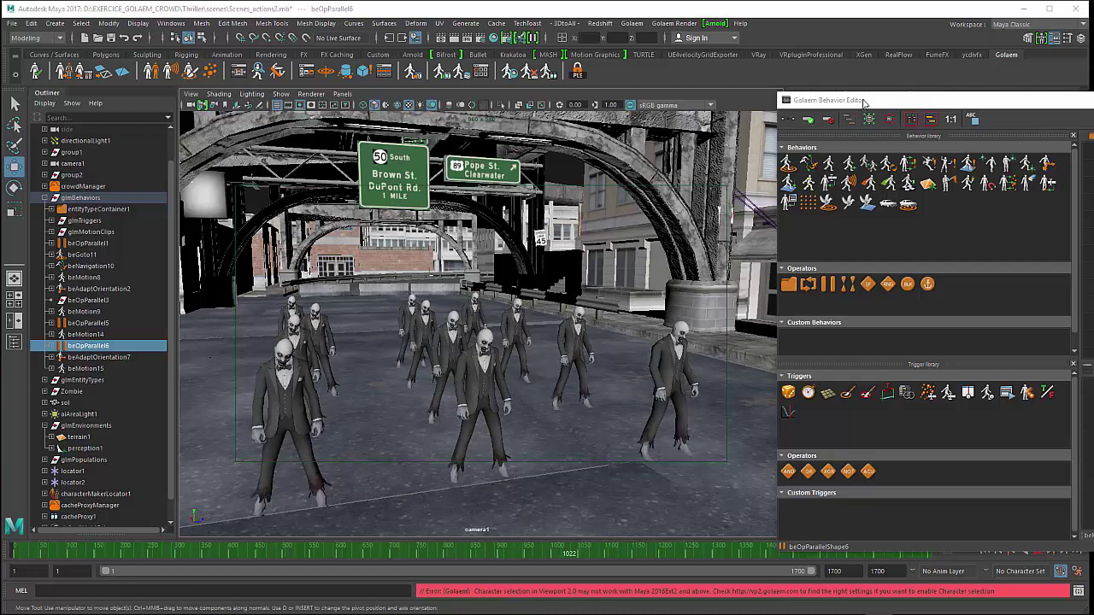
Undock the Golaem Behavior Editor to show the zombie behavior graph beside the Trigger Editor.
mouse_move(863, 102)
mouse_down()
mouse_move(253, 96)
mouse_move(154, 81)
mouse_up()
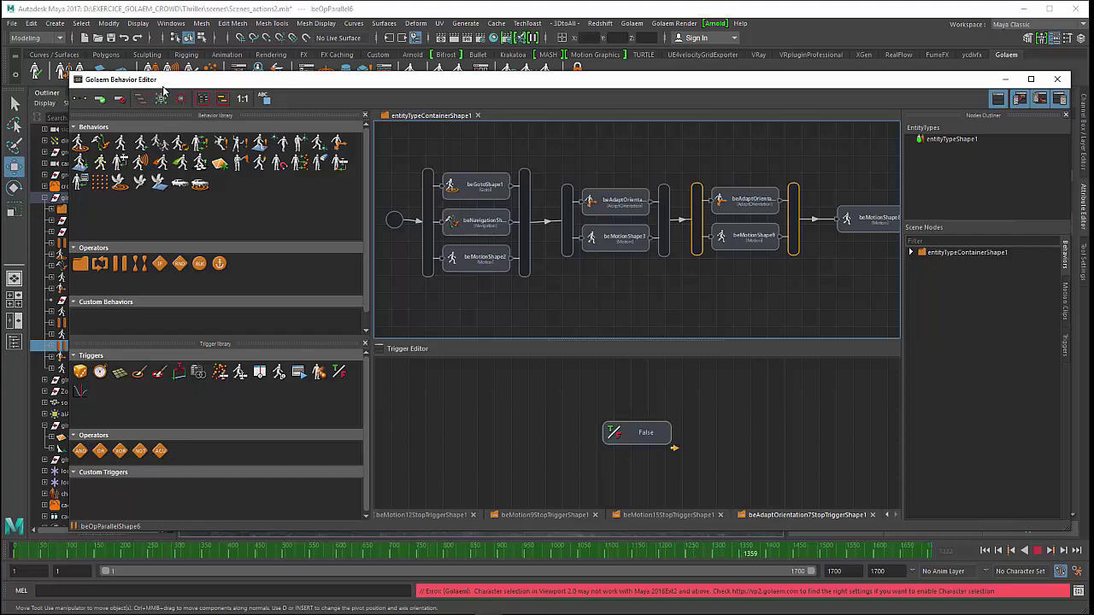
Move the Behavior Editor off screen, then play and stop the zombie crowd simulation.
drag(154, 86, 1093, 124)
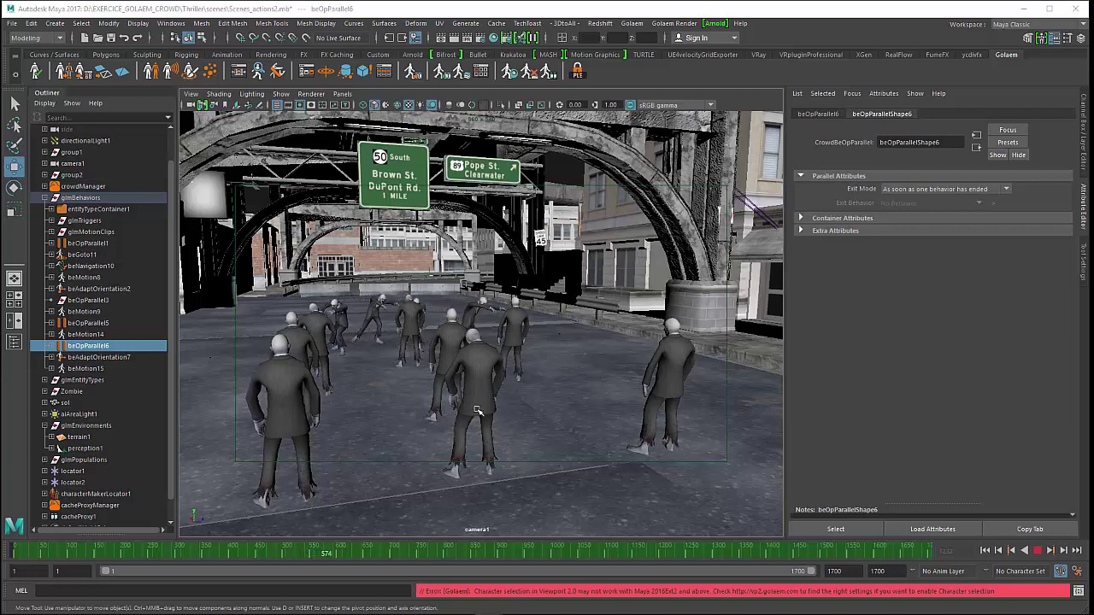
click(1038, 551)
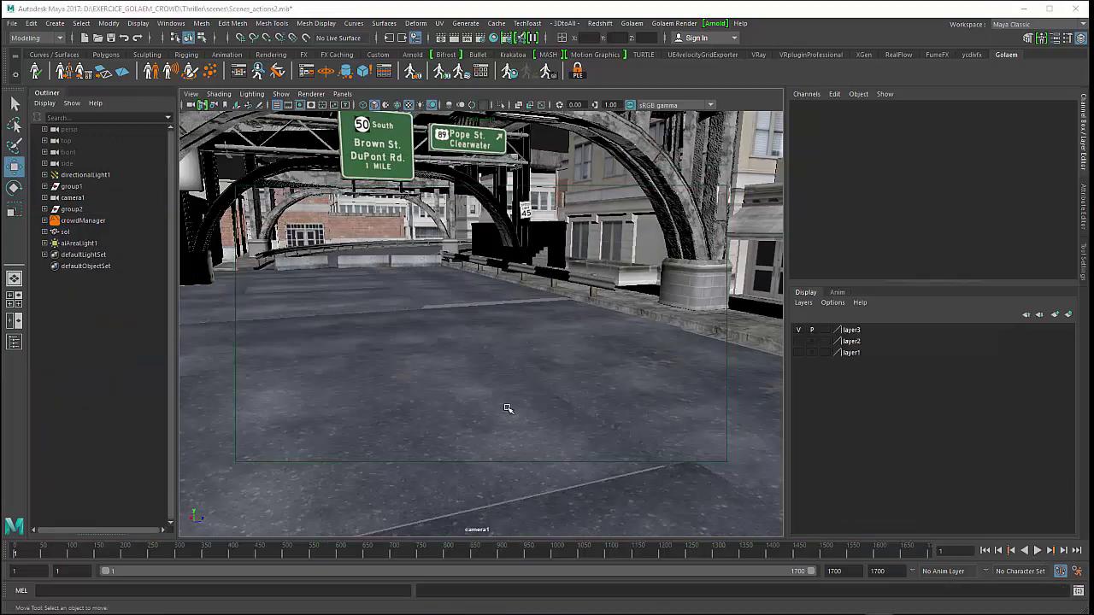
Orbit the camera to frame the open road in the empty Scenes_actions2 street.
mouse_move(470, 410)
alt+mouse_down()
mouse_move(491, 416)
mouse_move(471, 415)
alt+mouse_up()
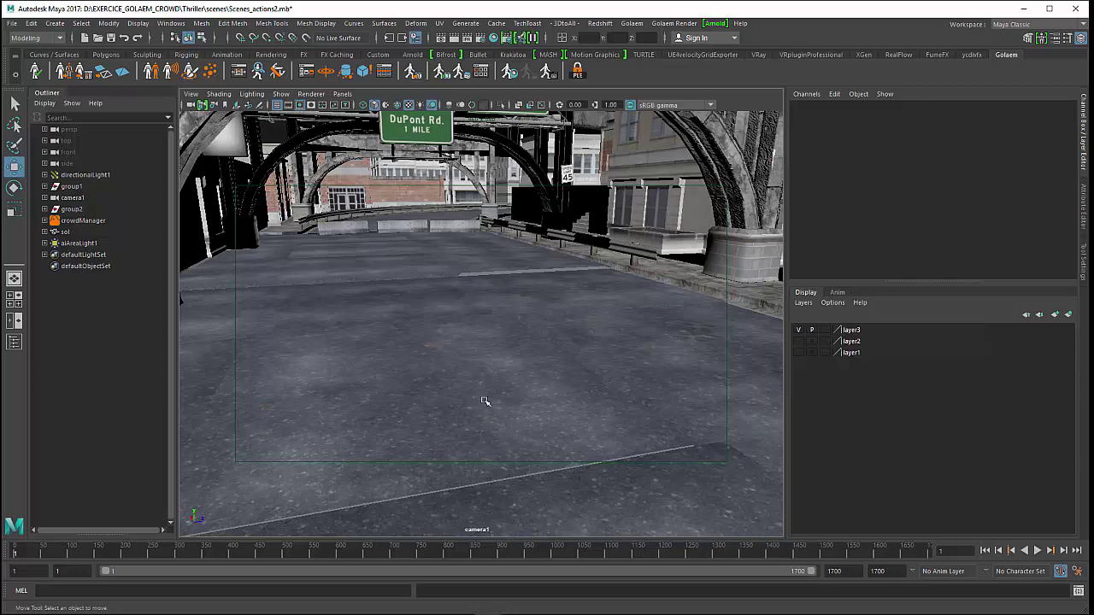
alt+drag(488, 382, 445, 378)
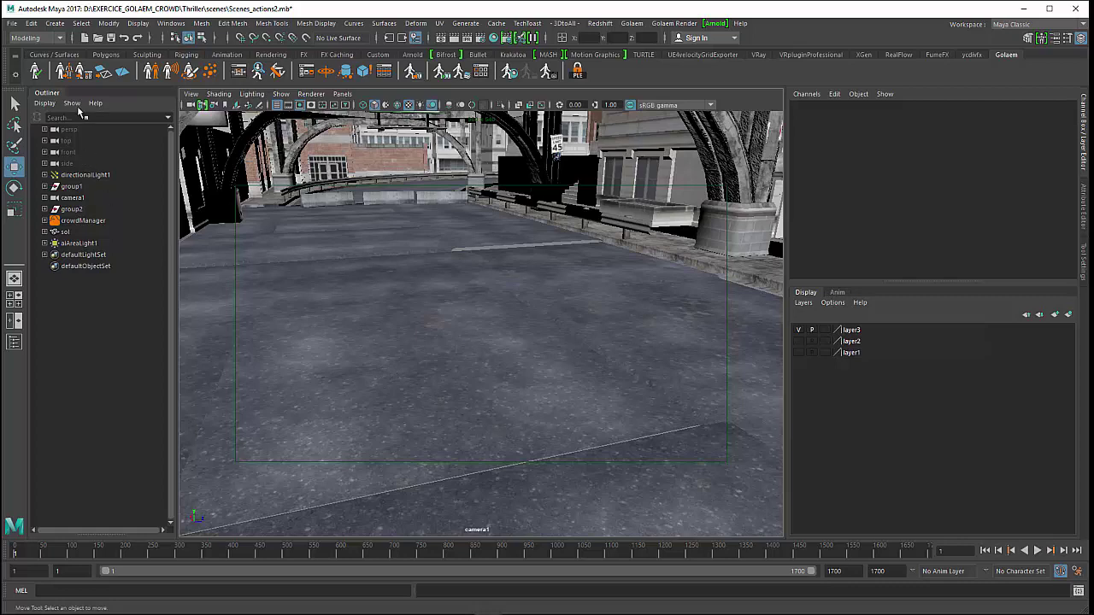
Create a Zombie entity type from clown_zombie02_2017.gcha with shaders from zombie_clown01_blinn_2017.mb.
click(156, 76)
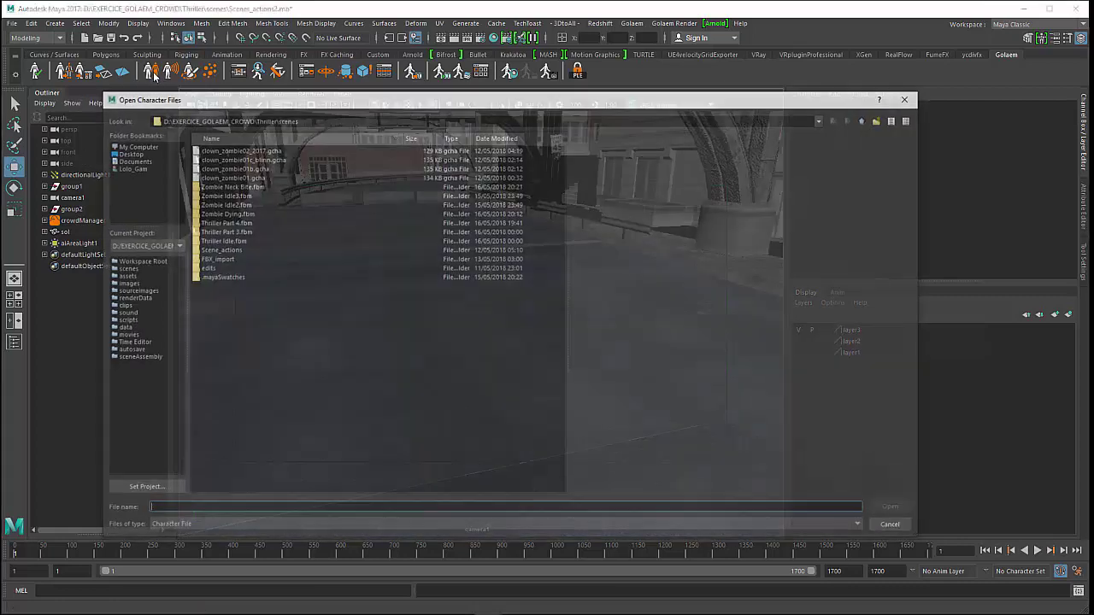
double_click(234, 150)
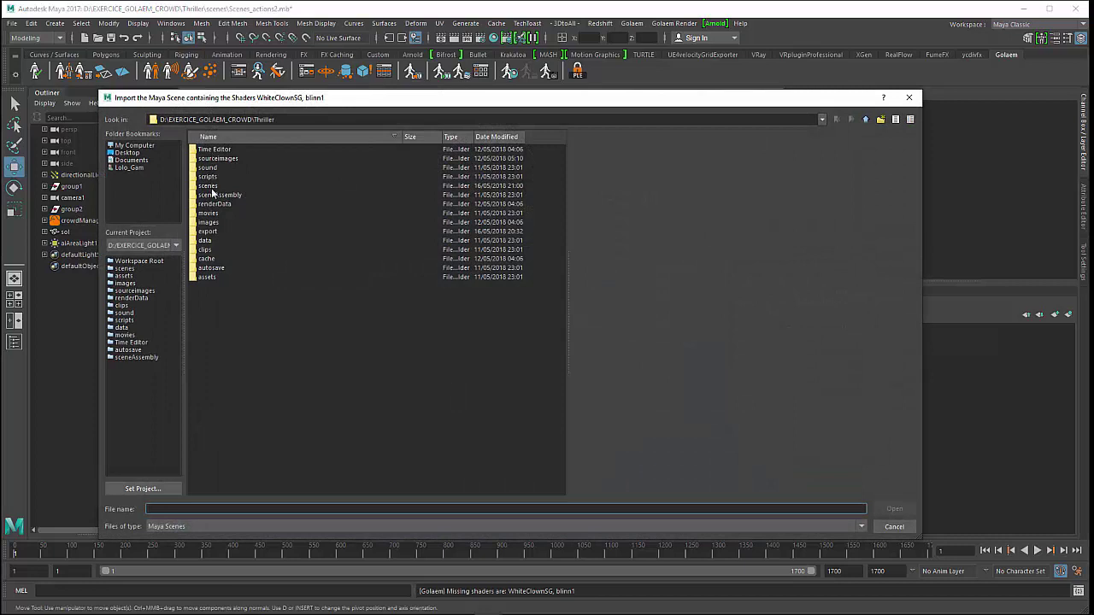
double_click(212, 187)
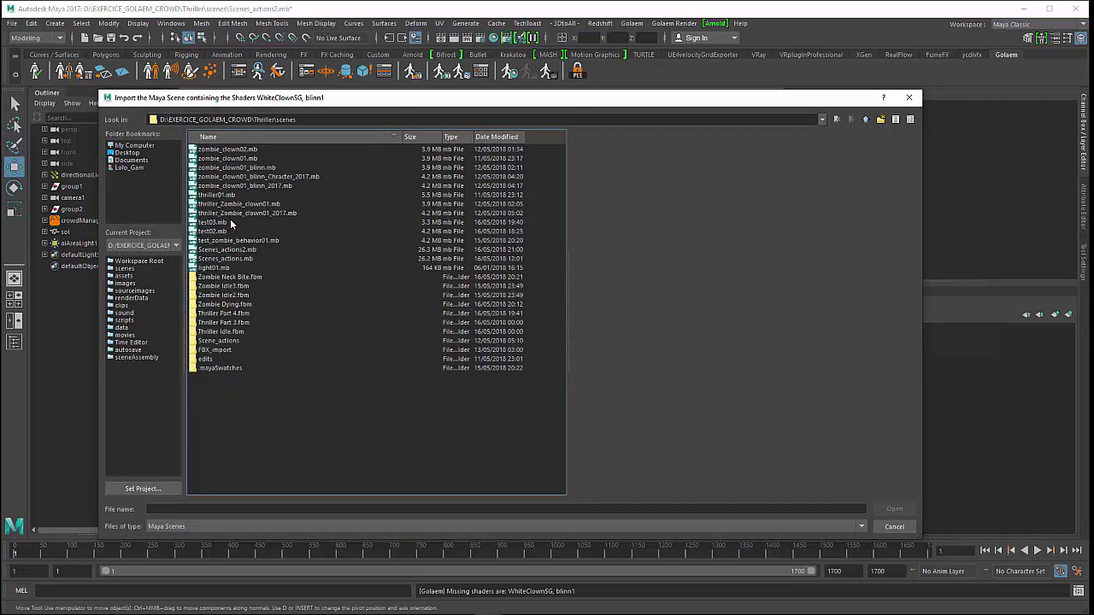
click(246, 187)
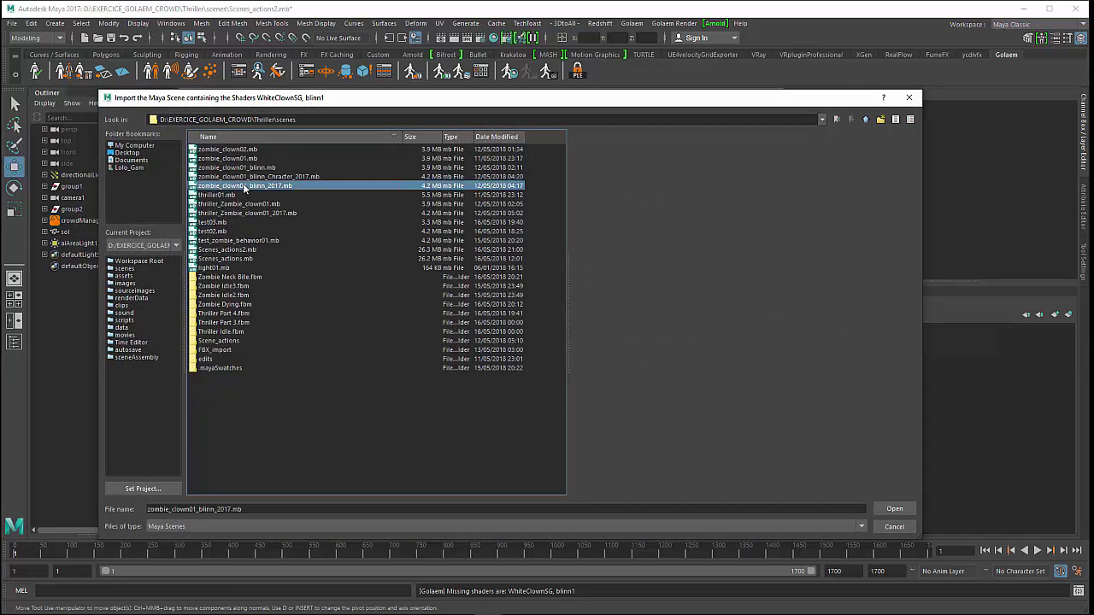
double_click(243, 190)
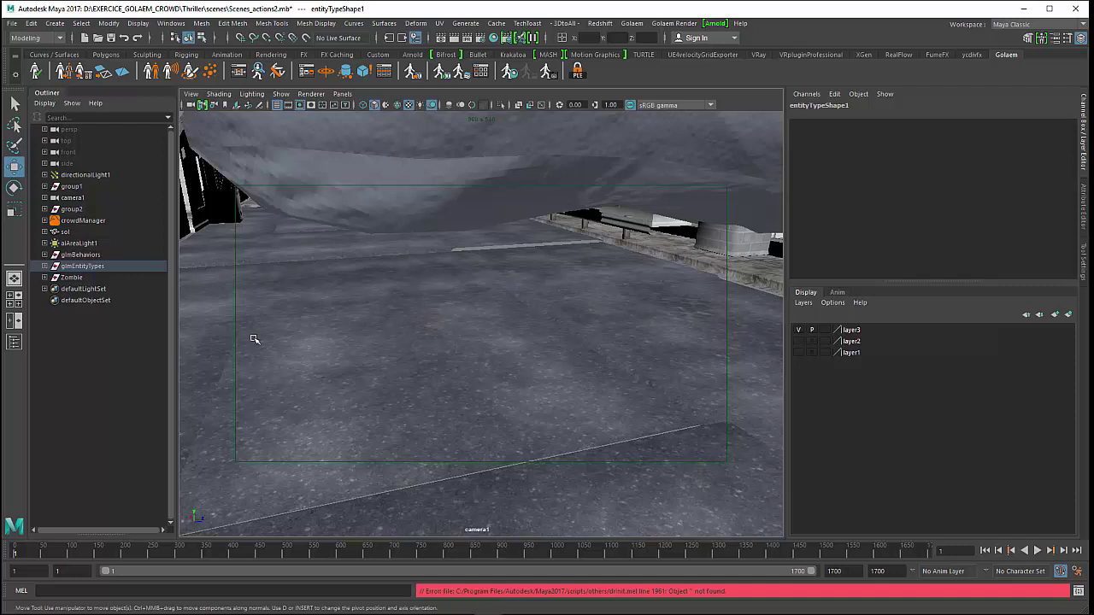
Put the Zombie mesh on a new display layer, layer4, and hide that layer.
click(72, 278)
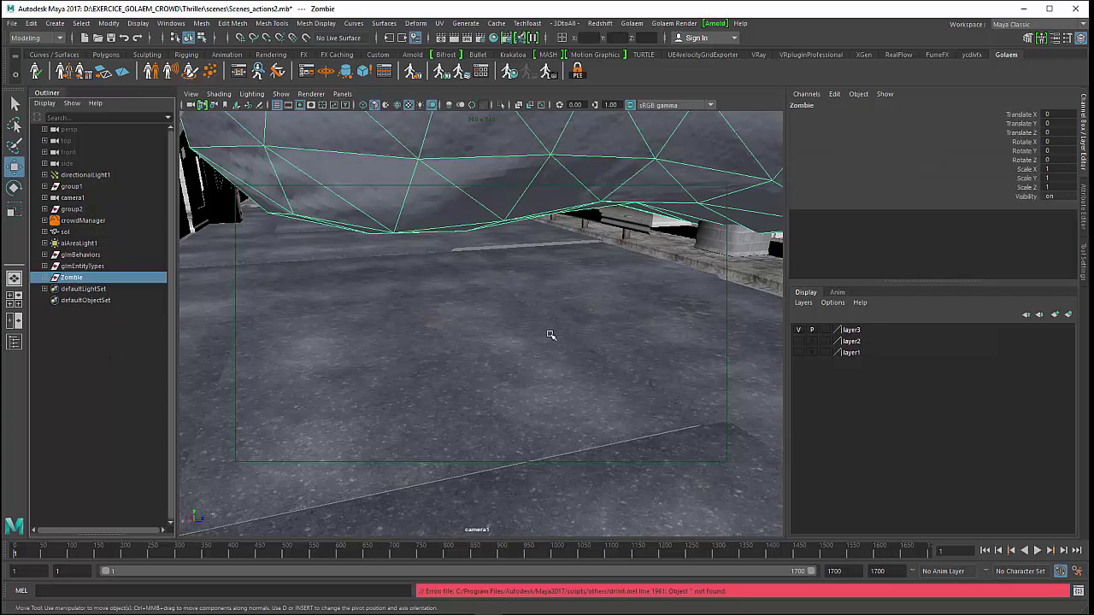
click(803, 303)
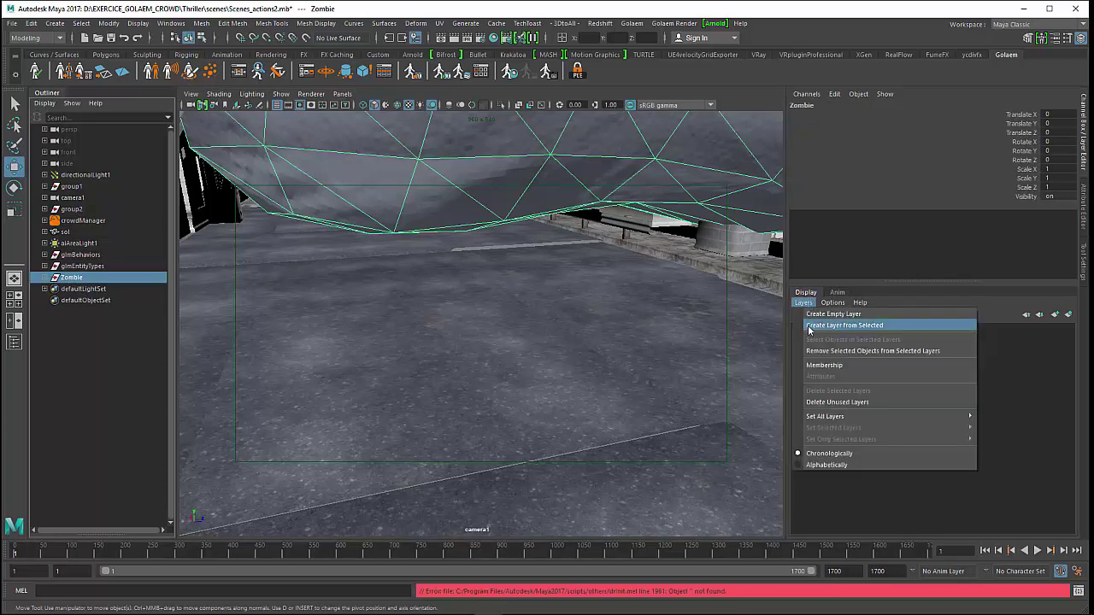
click(811, 330)
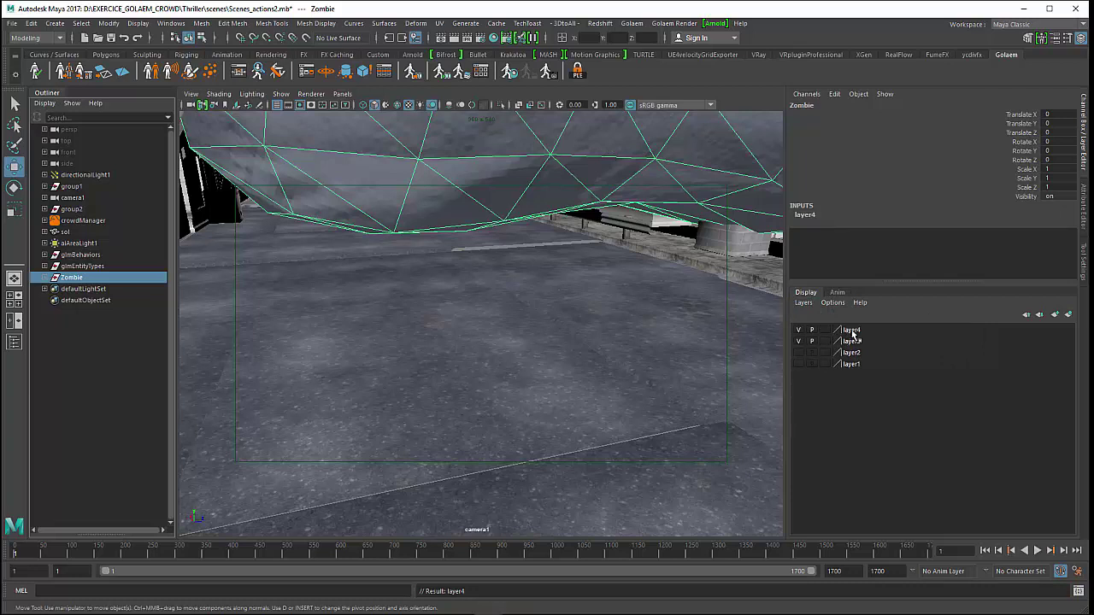
click(852, 333)
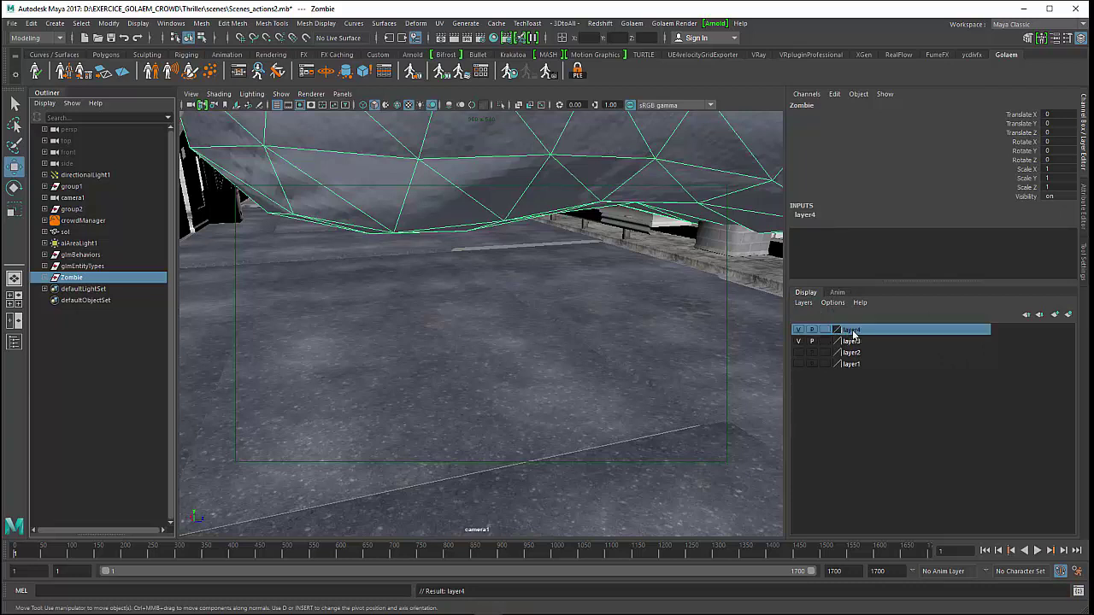
right_click(852, 332)
click(871, 356)
click(797, 330)
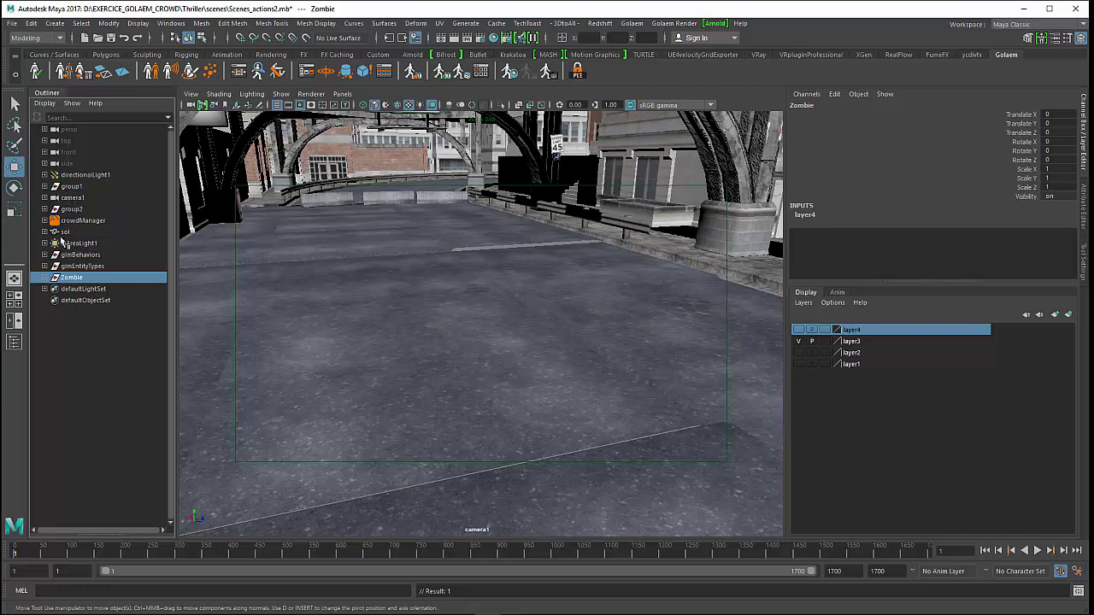
In entityType1's Attribute Editor, set Scale Min and Scale Max to 0.010.
click(79, 266)
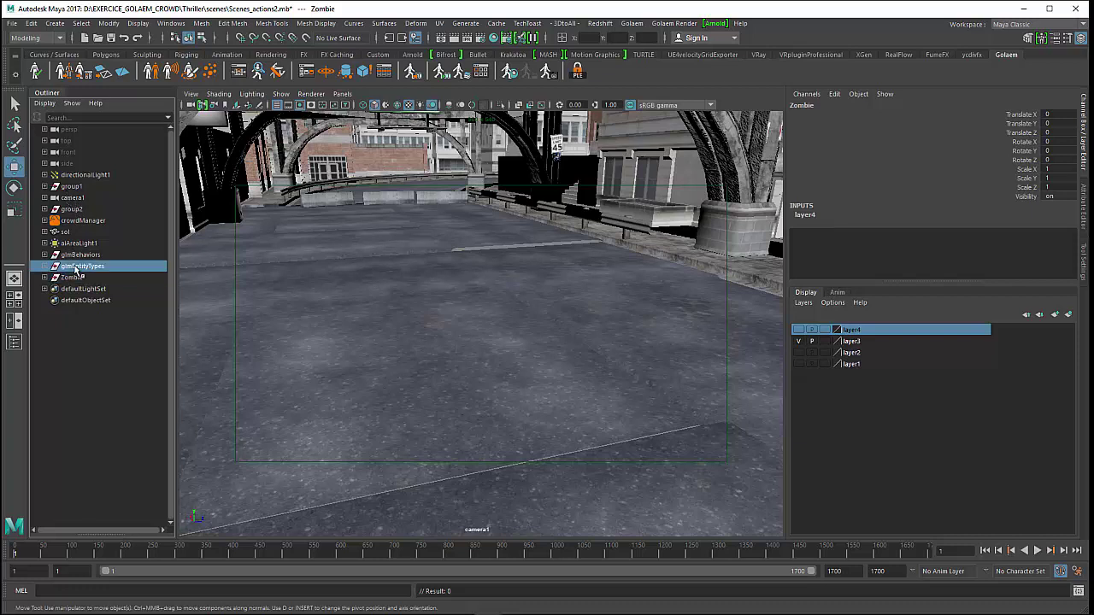
click(45, 267)
click(77, 278)
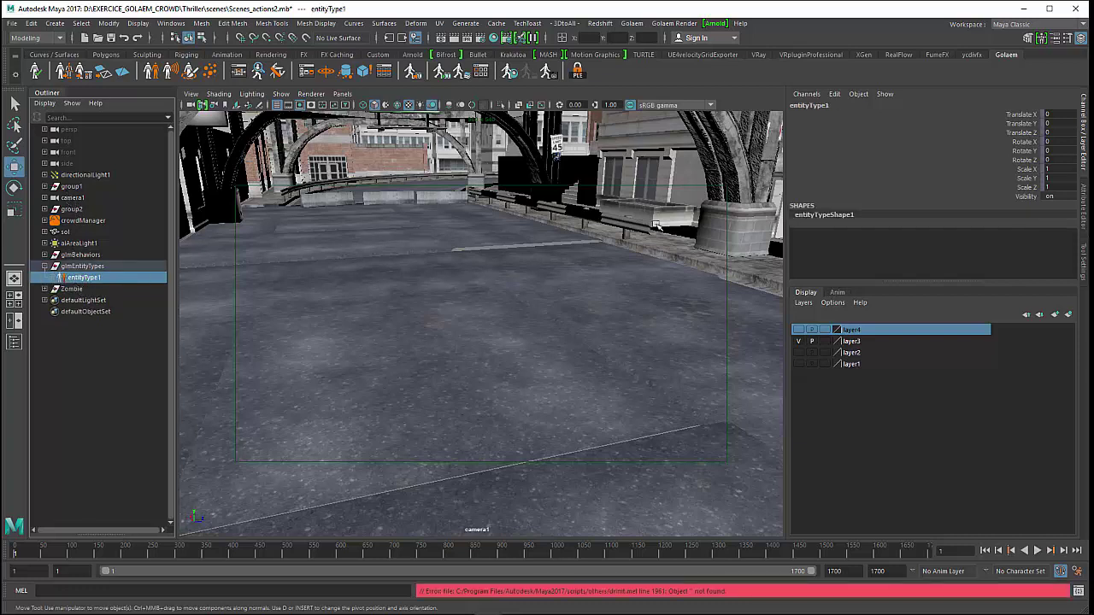
key(ctrl+a)
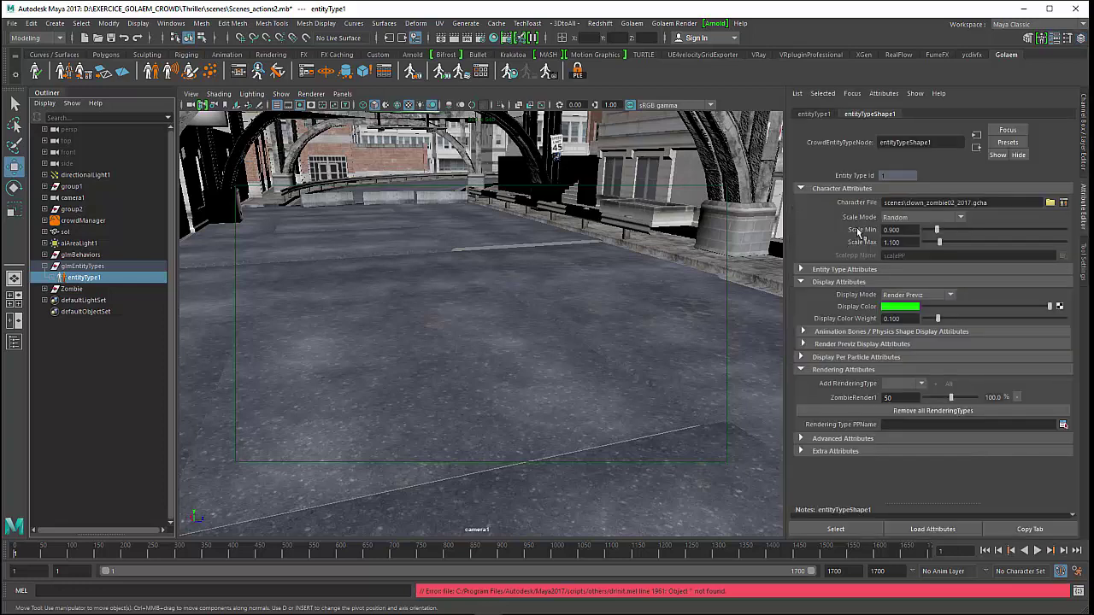
drag(908, 229, 845, 235)
text(0.)
drag(901, 243, 882, 242)
text(.01)
key(Return)
Drag out a trial population of slots on the road and orbit to inspect it.
click(211, 75)
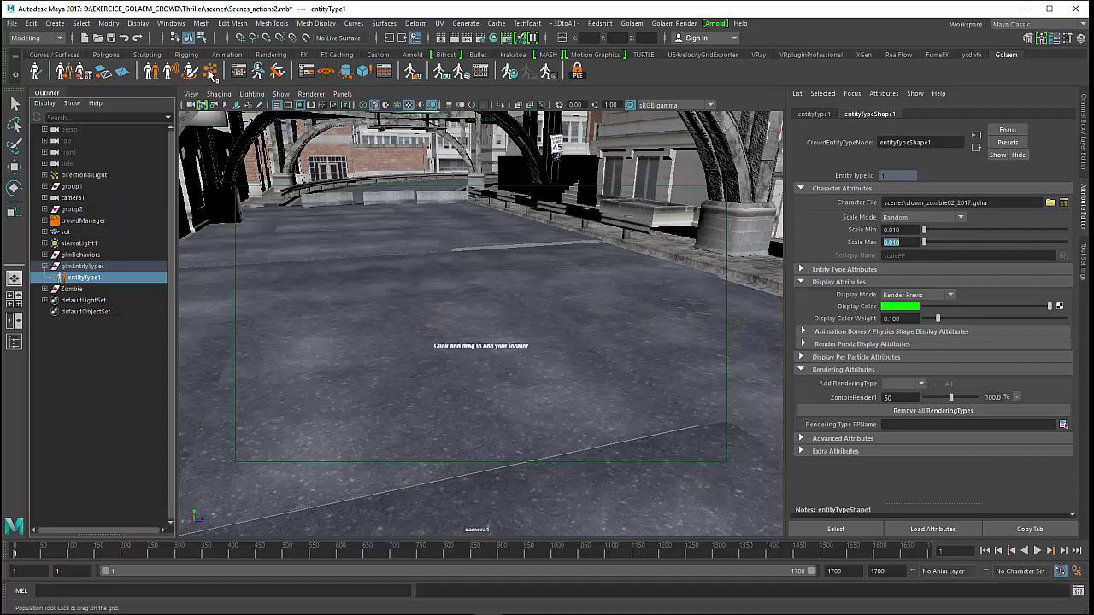
drag(468, 306, 453, 301)
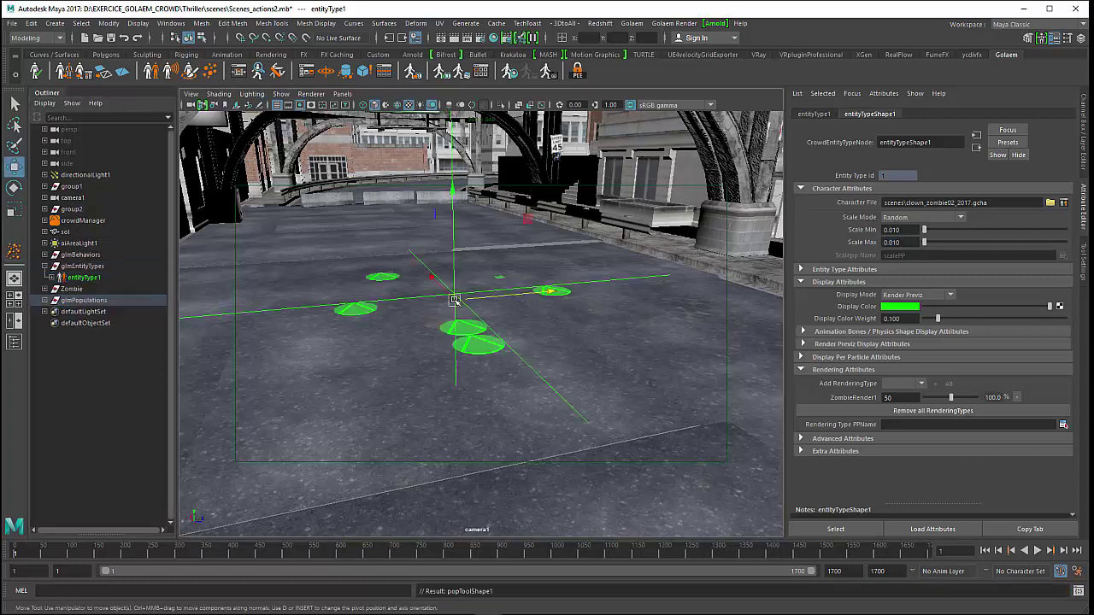
alt+drag(425, 367, 403, 344)
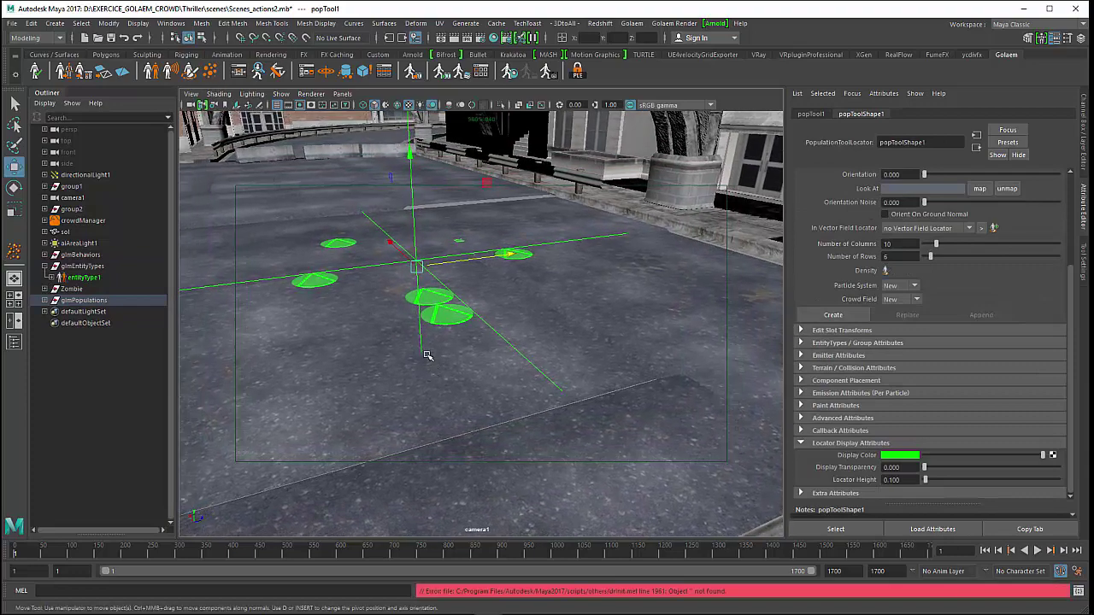
key(w)
mouse_move(429, 356)
alt+mouse_down()
mouse_move(524, 377)
mouse_move(478, 386)
alt+mouse_up()
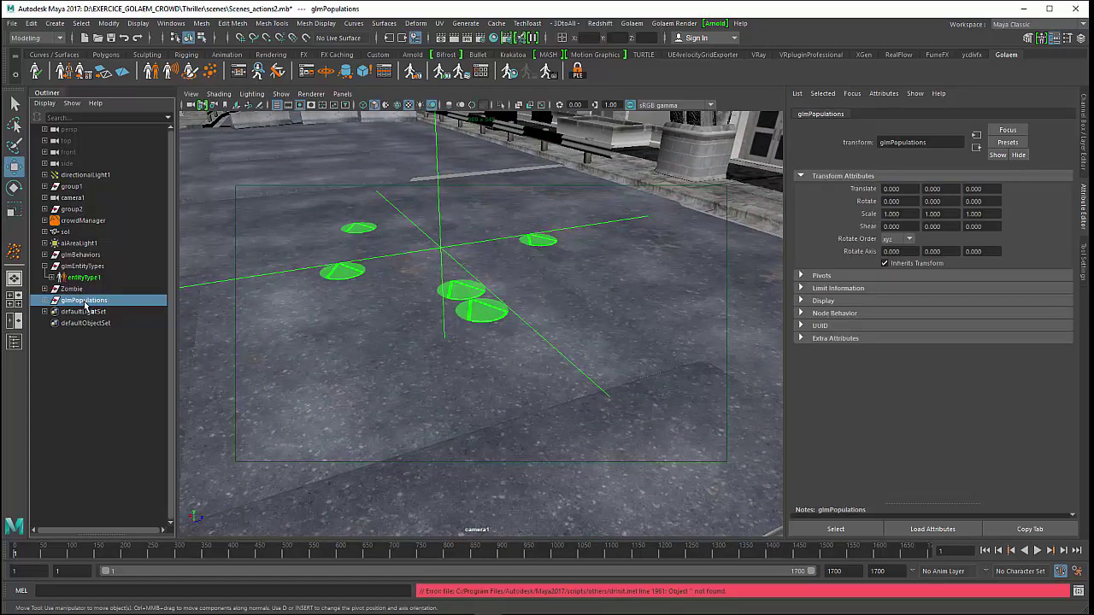
Delete the trial population and its slots, then select the sol ground mesh.
key(Delete)
click(67, 240)
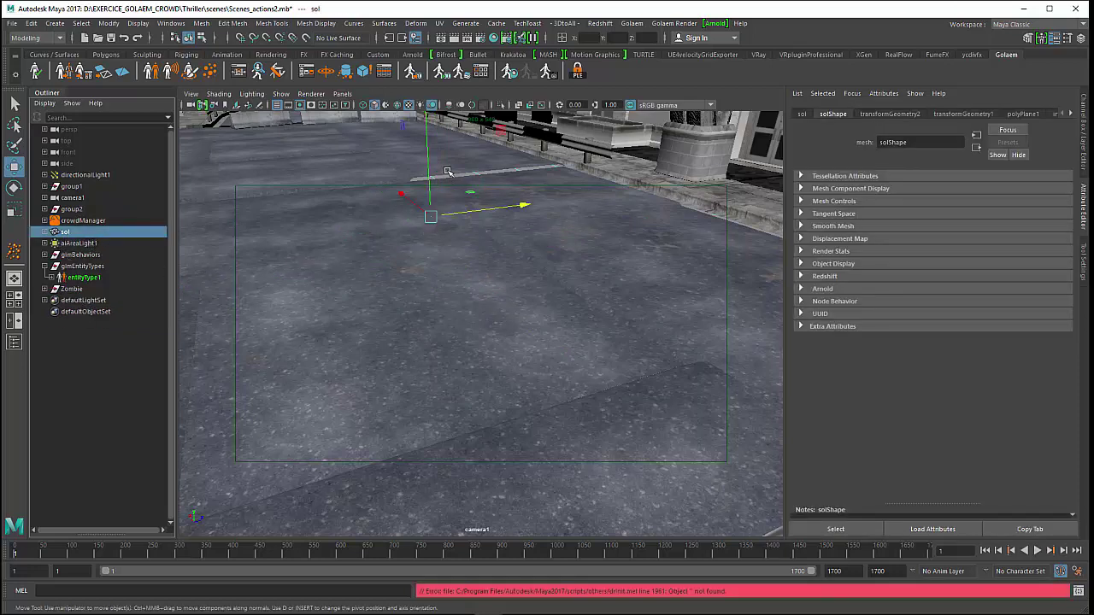
drag(427, 158, 425, 156)
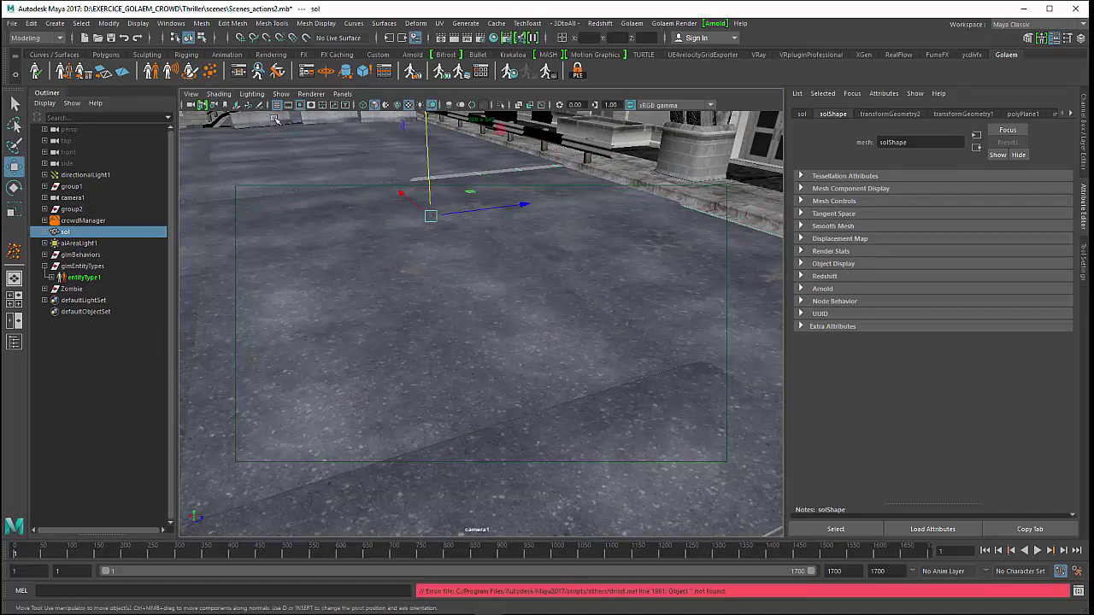
Compute the sol ground's navigation mesh, overwrite scenes/terrain01.gse, and reselect sol.
click(104, 74)
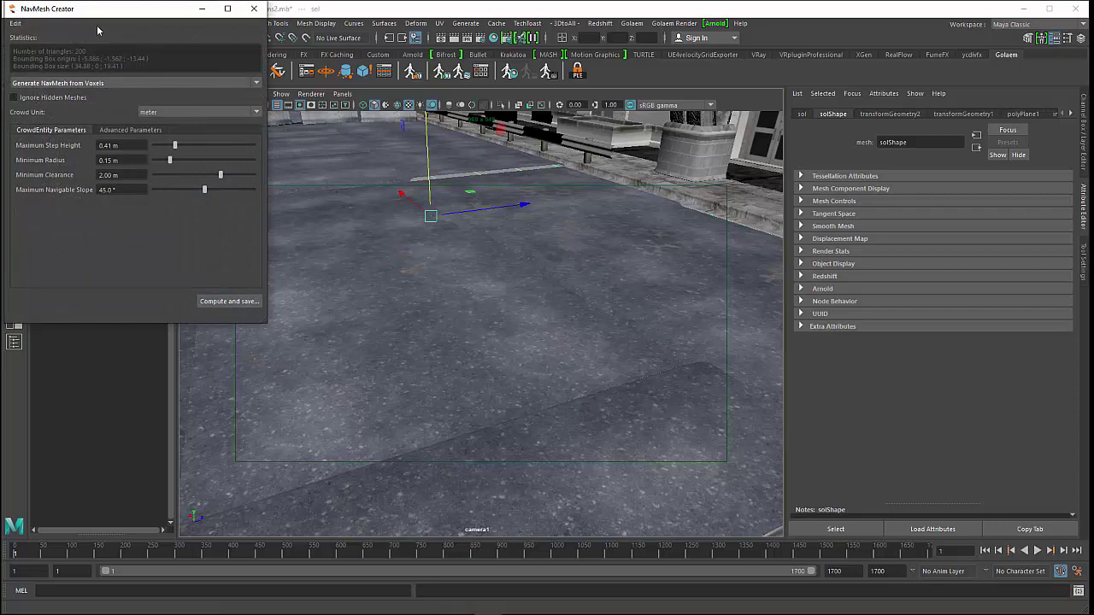
drag(96, 31, 349, 146)
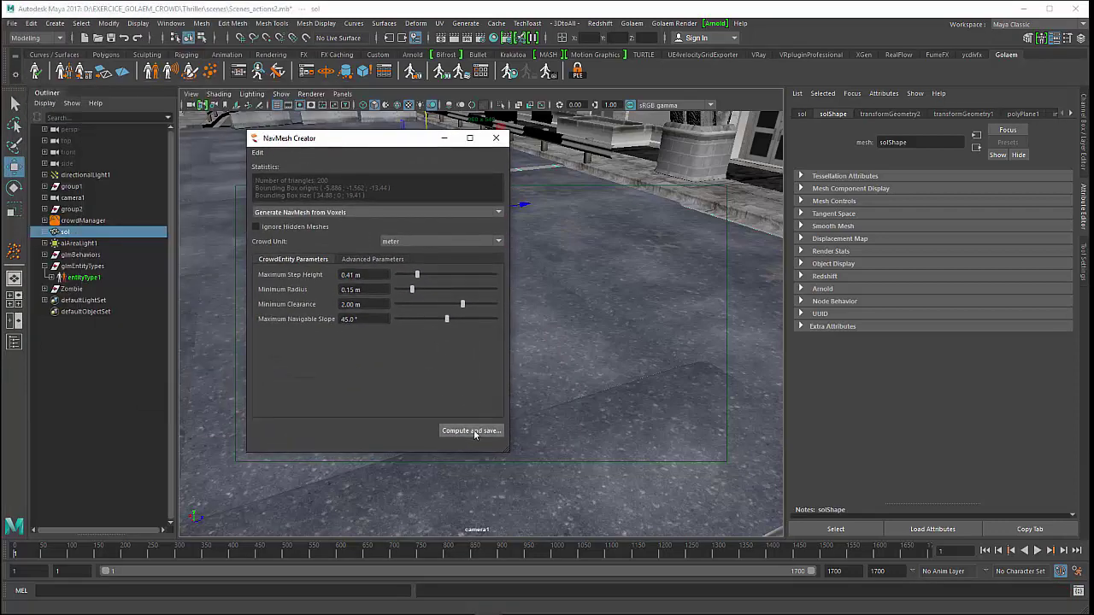
click(475, 433)
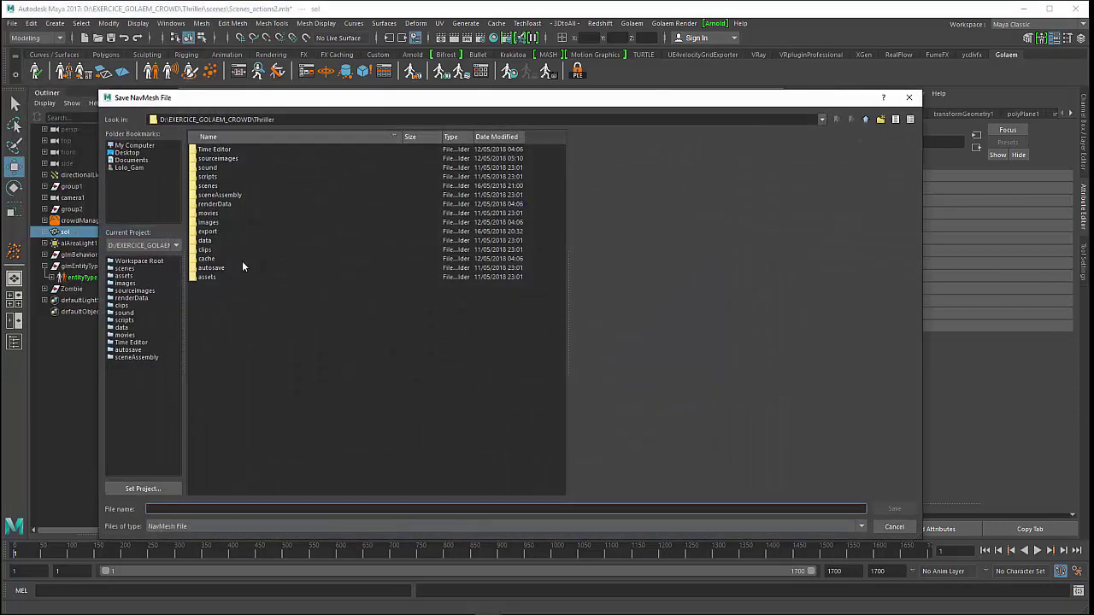
double_click(207, 187)
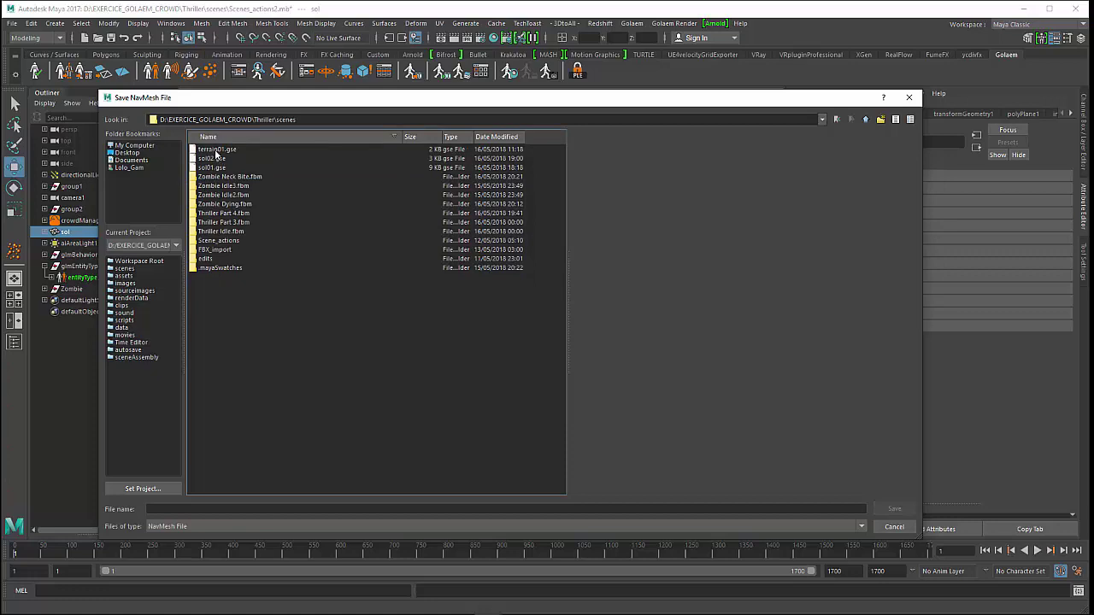
double_click(216, 150)
click(470, 336)
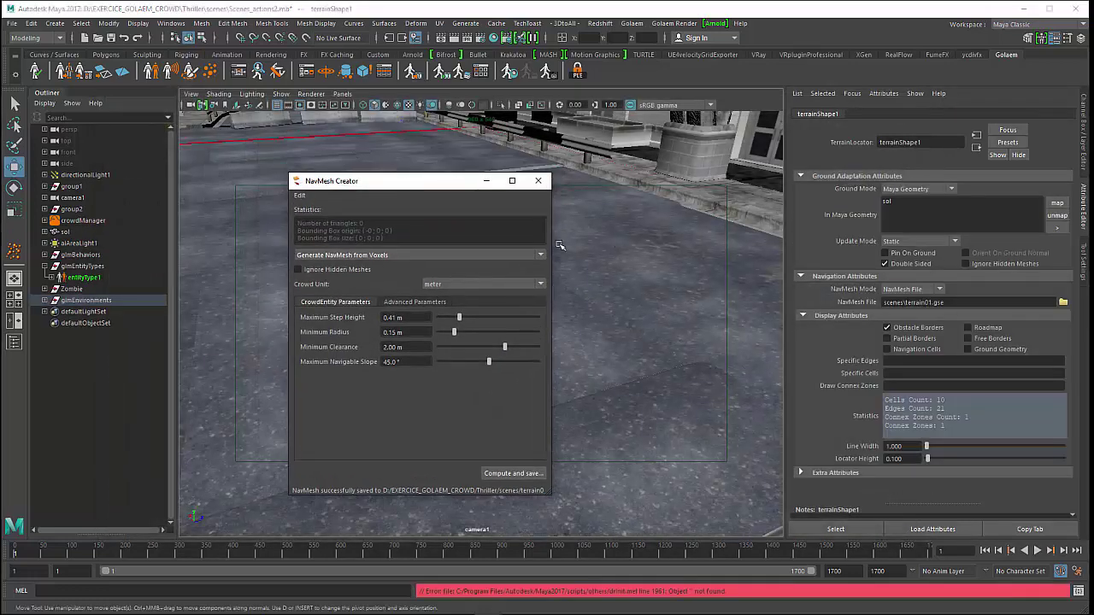
click(538, 181)
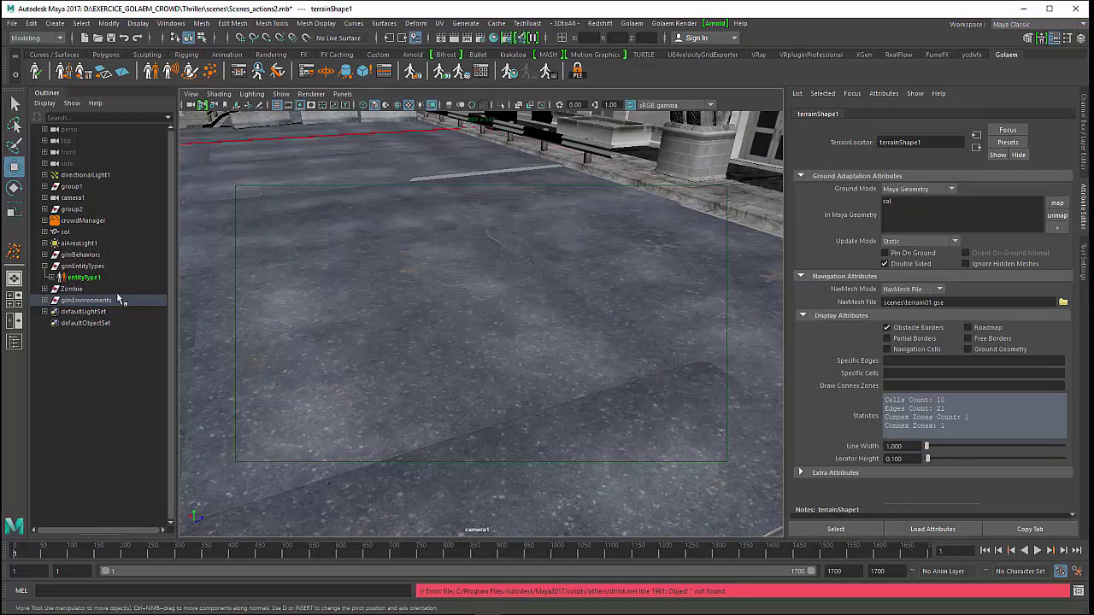
click(65, 232)
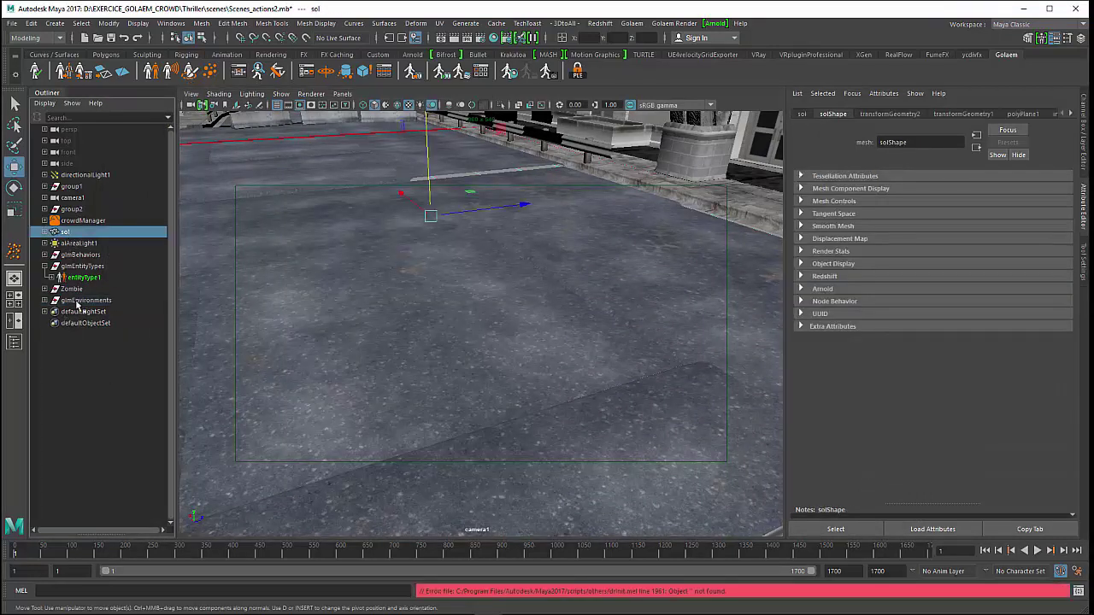
Place a popTool1 population locator on the street floor with 12 slots.
click(210, 71)
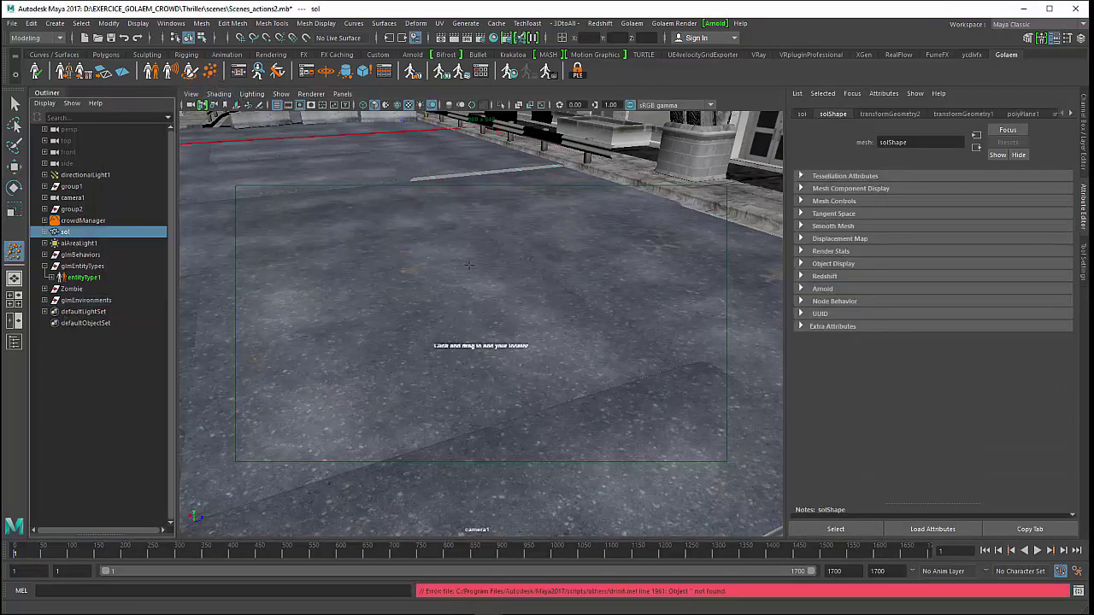
drag(437, 276, 458, 373)
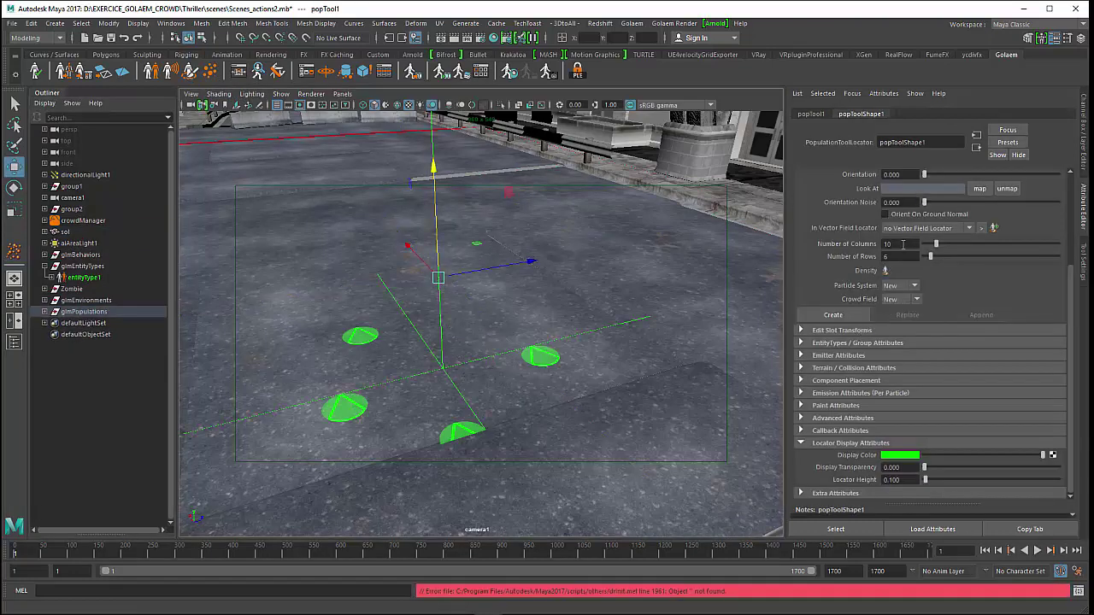
scroll(902, 243, up, 1)
scroll(896, 247, up, 3)
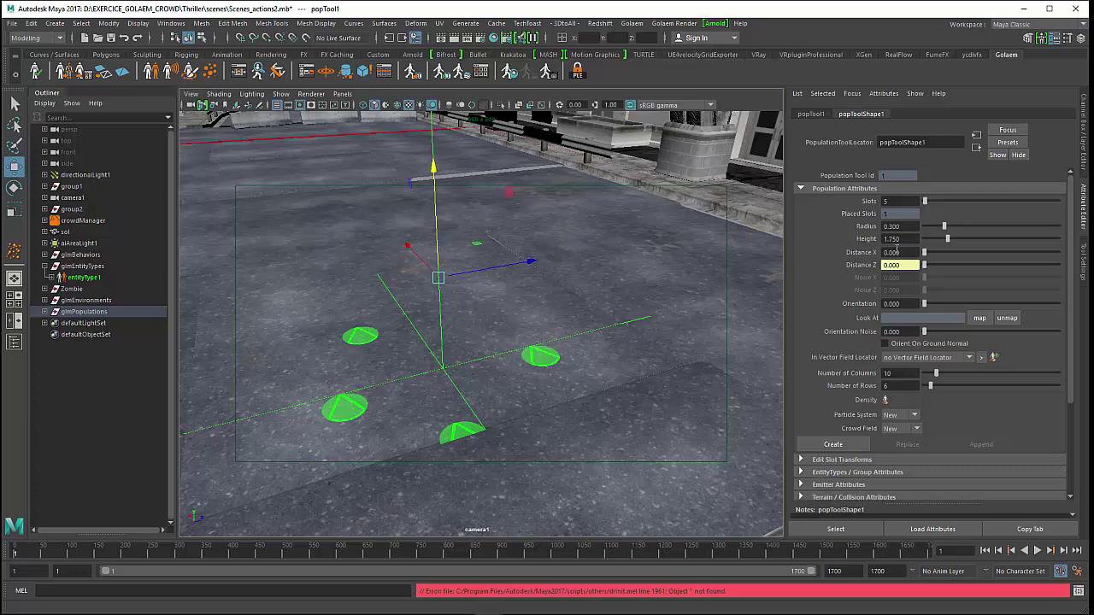
click(891, 200)
text(12)
key(Return)
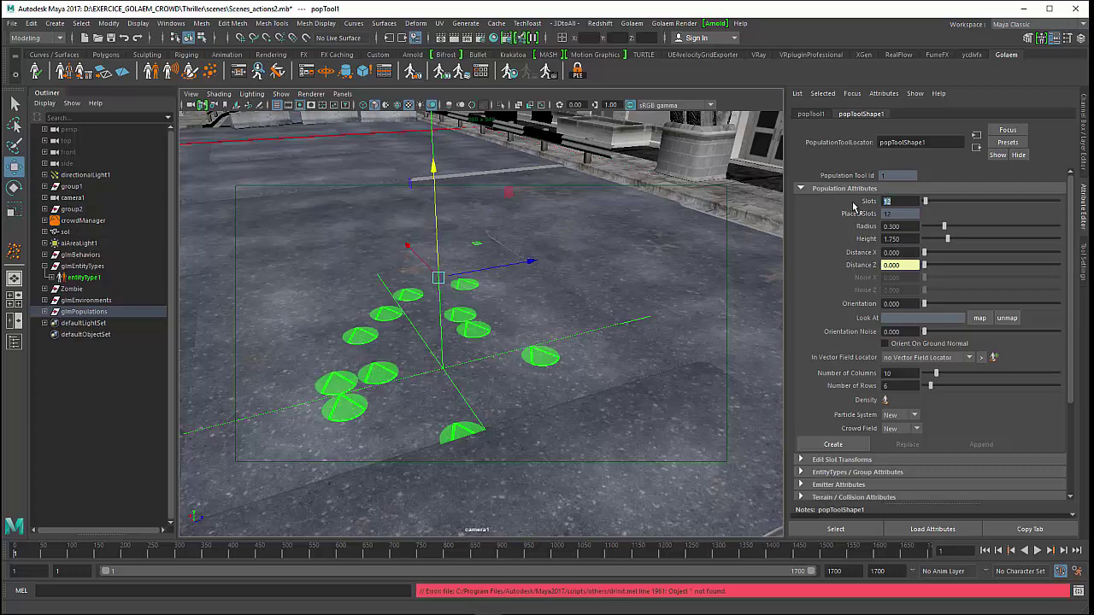
Spread the slots to 2.949 spacing and adjust the locator's vertical position.
scroll(472, 333, down, 1)
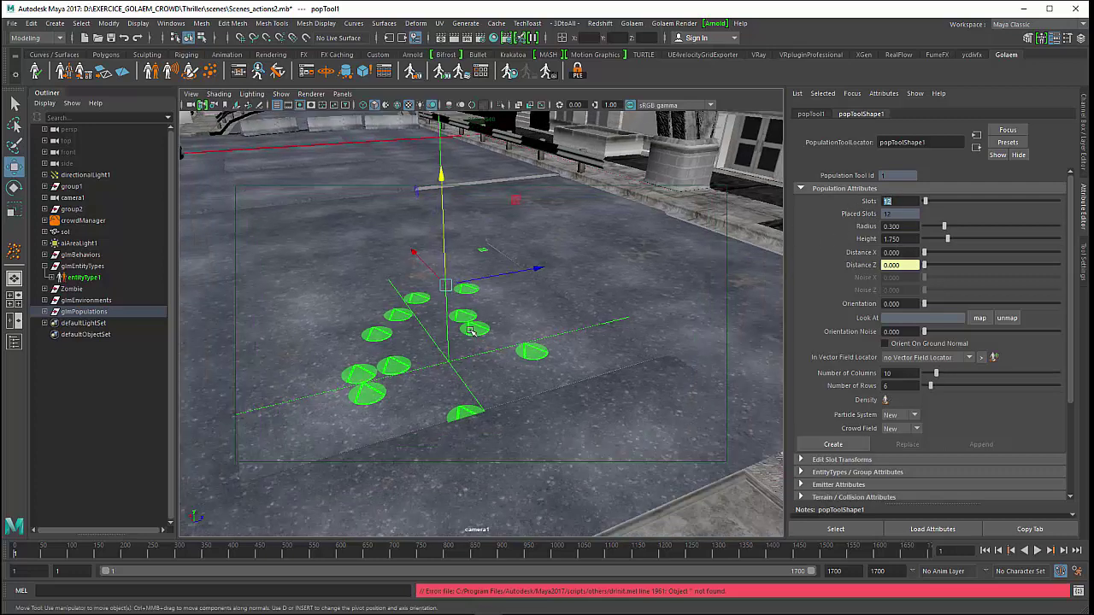
scroll(469, 333, down, 1)
scroll(472, 333, down, 2)
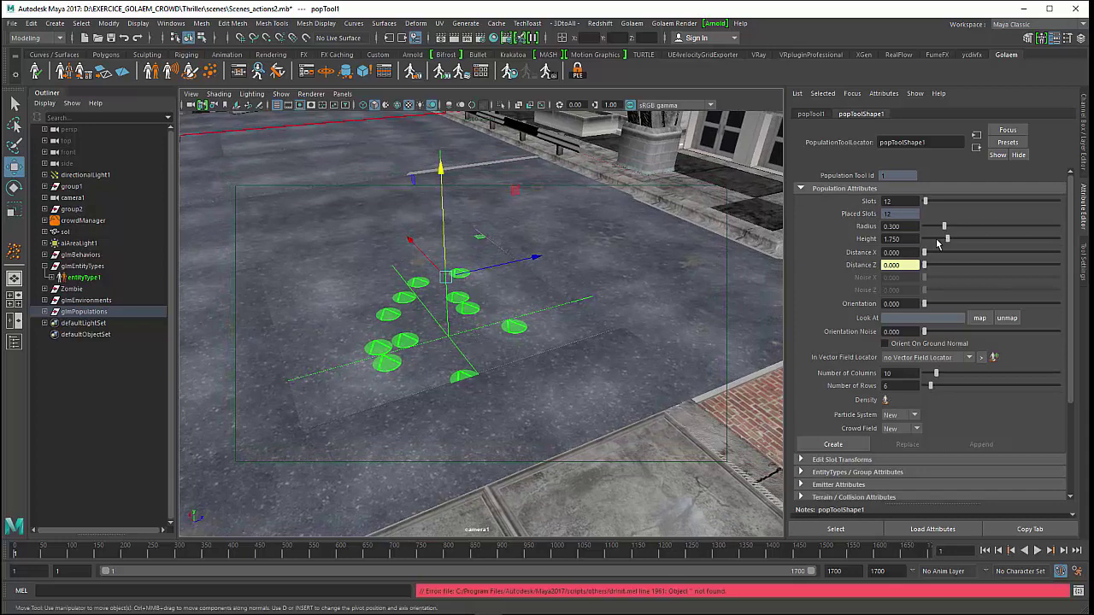
drag(924, 253, 963, 253)
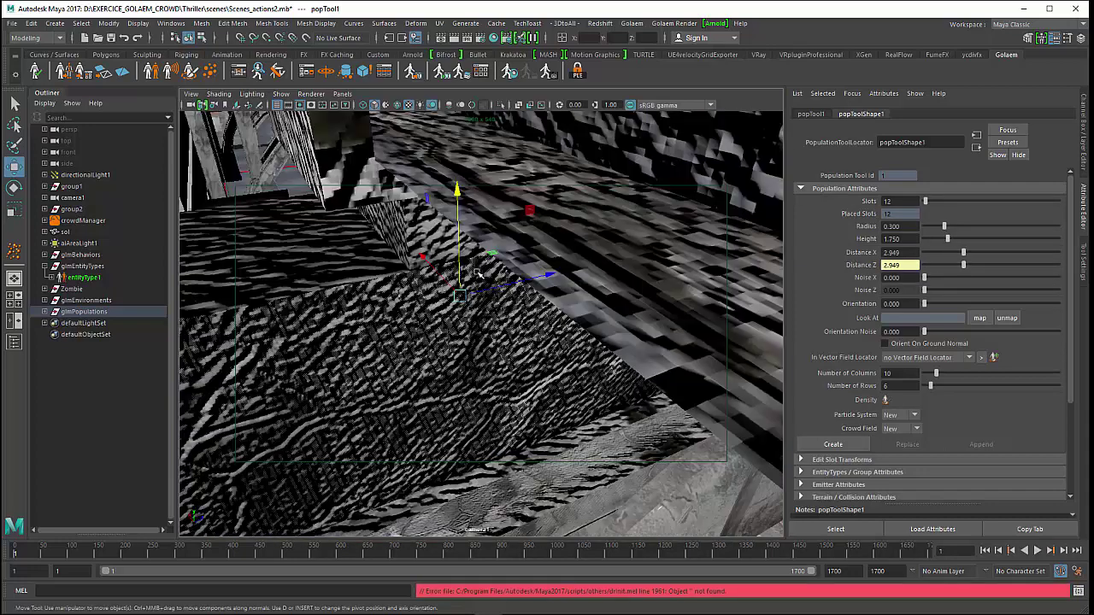
alt+drag(512, 270, 472, 272)
drag(444, 175, 444, 174)
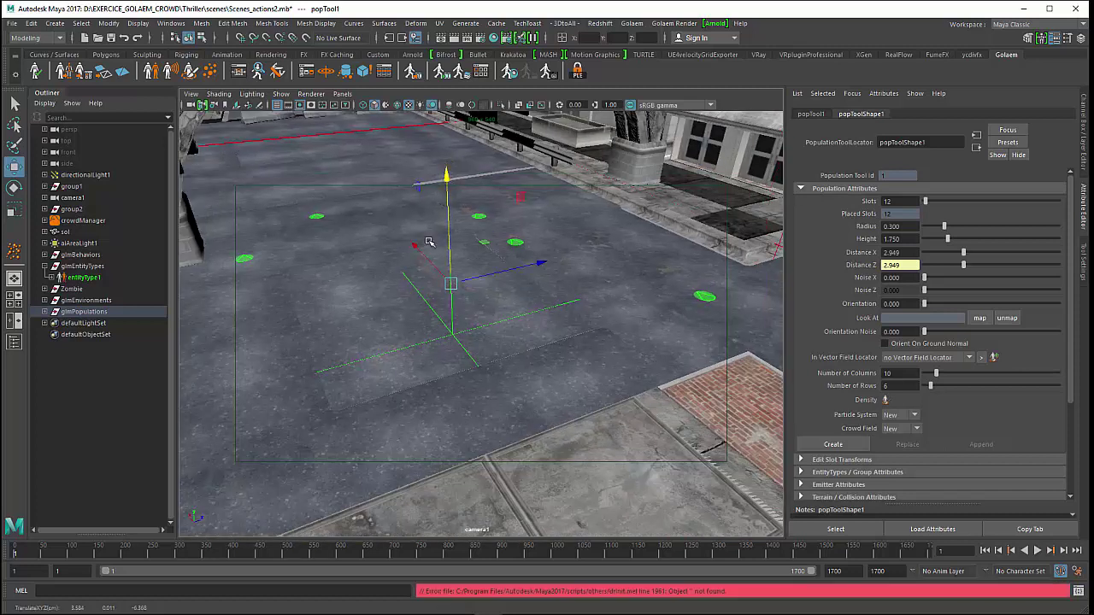
mouse_move(378, 347)
alt+mouse_down()
mouse_move(348, 343)
mouse_move(366, 349)
alt+mouse_up()
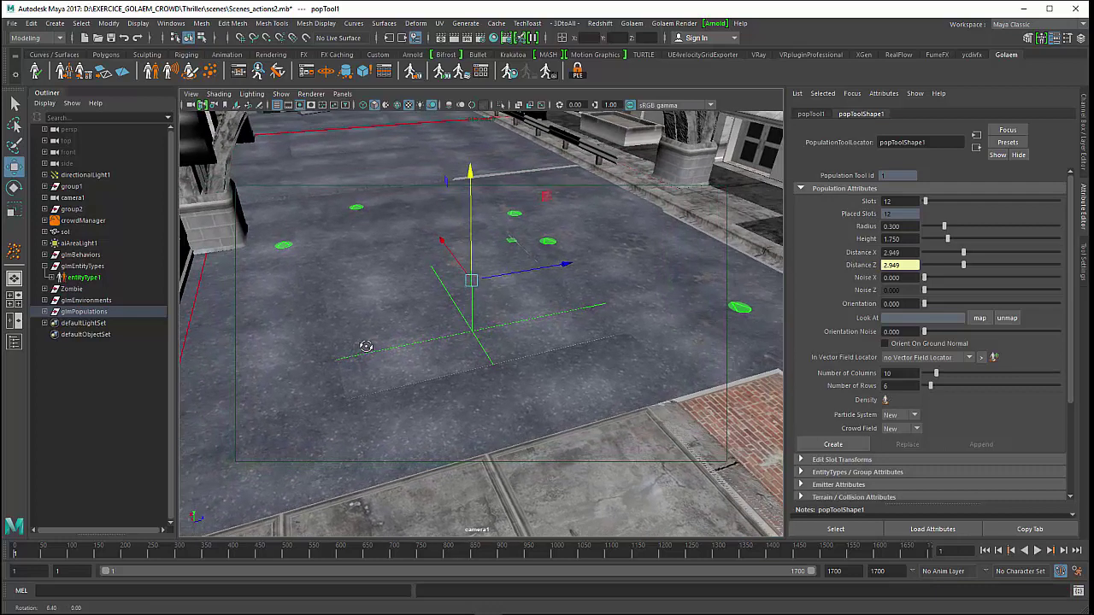
Raise the sol ground plane slightly, then bring up popTool1's popToolShape1 attributes.
click(65, 232)
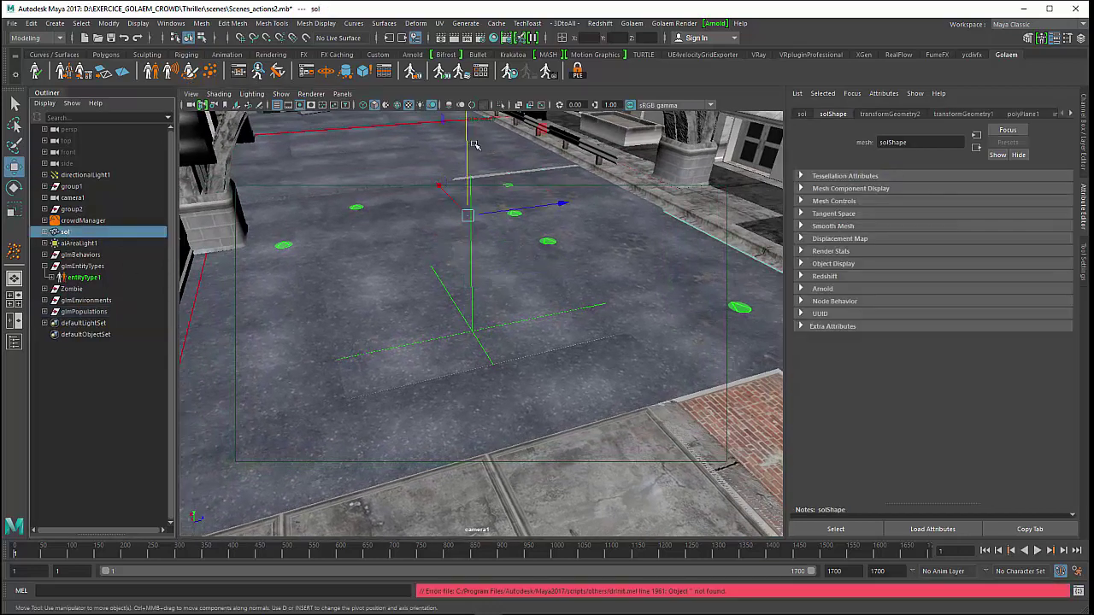
drag(471, 145, 469, 142)
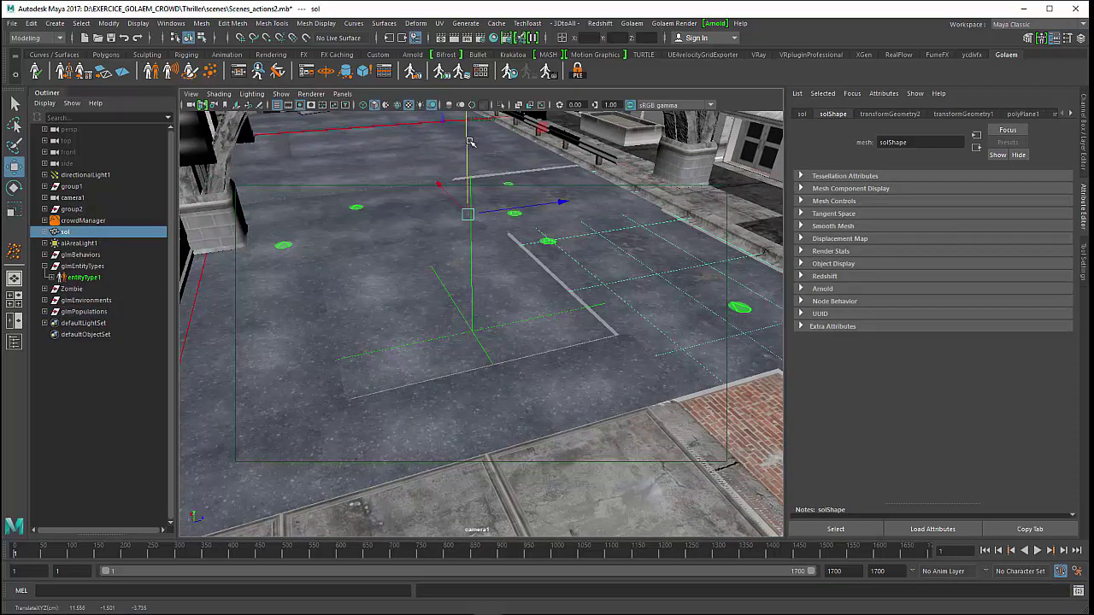
click(81, 279)
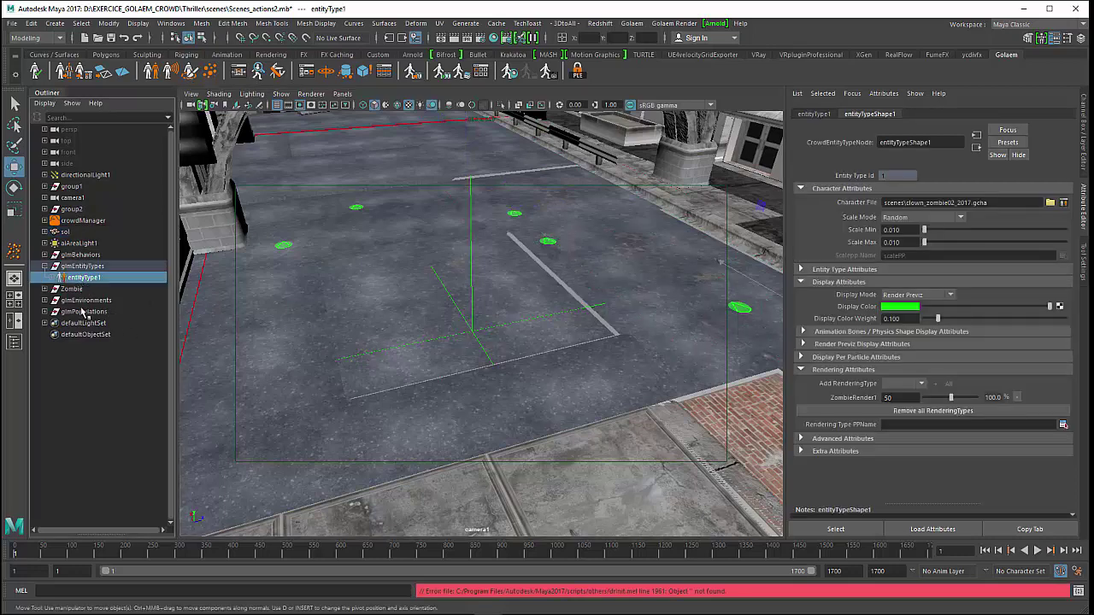
click(82, 312)
click(44, 312)
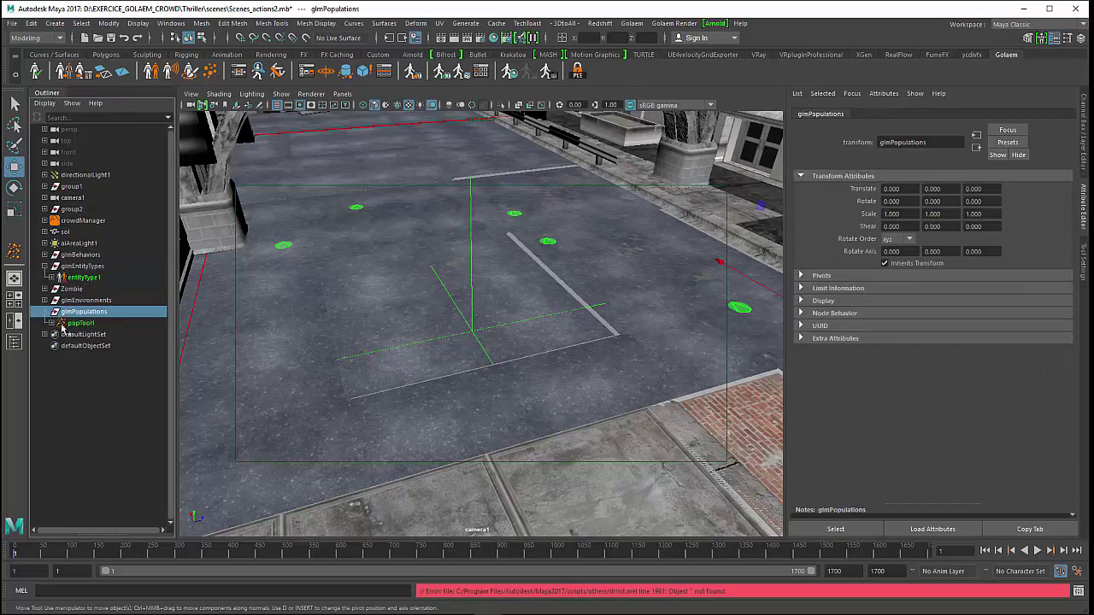
click(81, 323)
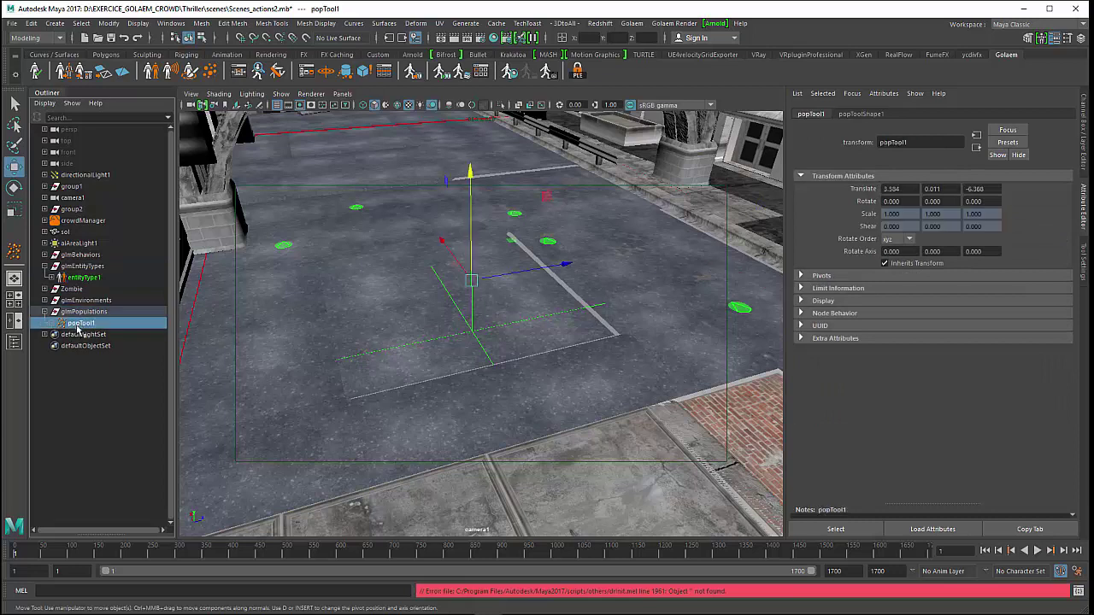
click(867, 115)
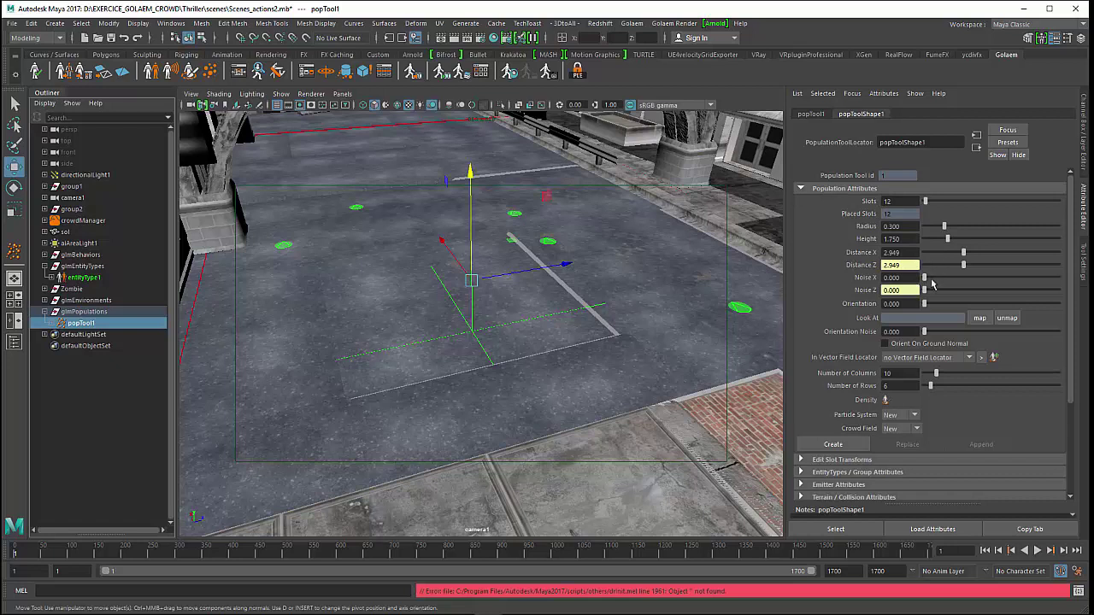
In wireframe view, nudge the locator along X and widen slot spacing to 3.504.
drag(925, 278, 924, 279)
key(4)
mouse_move(500, 356)
alt+mouse_down()
mouse_move(530, 362)
mouse_move(515, 347)
mouse_move(618, 341)
mouse_move(536, 327)
alt+mouse_up()
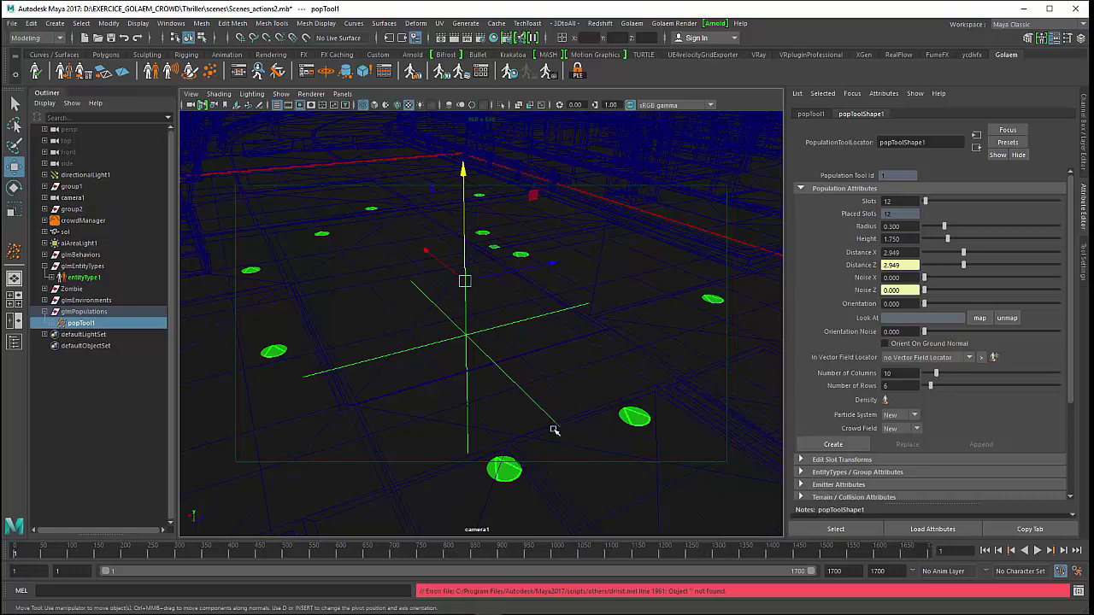
mouse_move(586, 395)
alt+mouse_down()
mouse_move(556, 405)
mouse_move(578, 405)
mouse_move(575, 387)
mouse_move(564, 410)
alt+mouse_up()
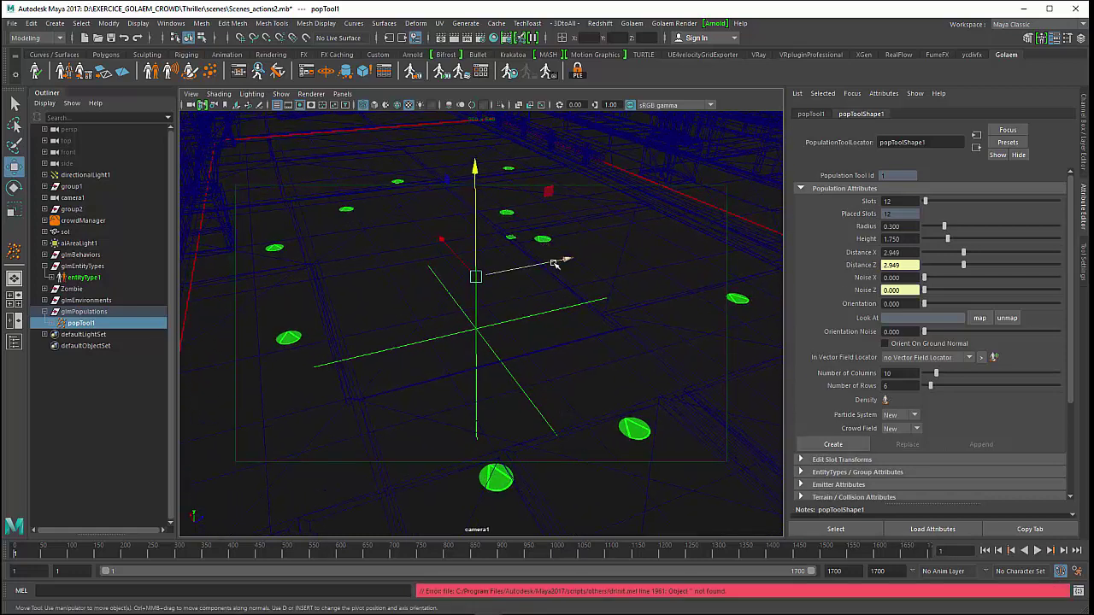
drag(567, 259, 540, 257)
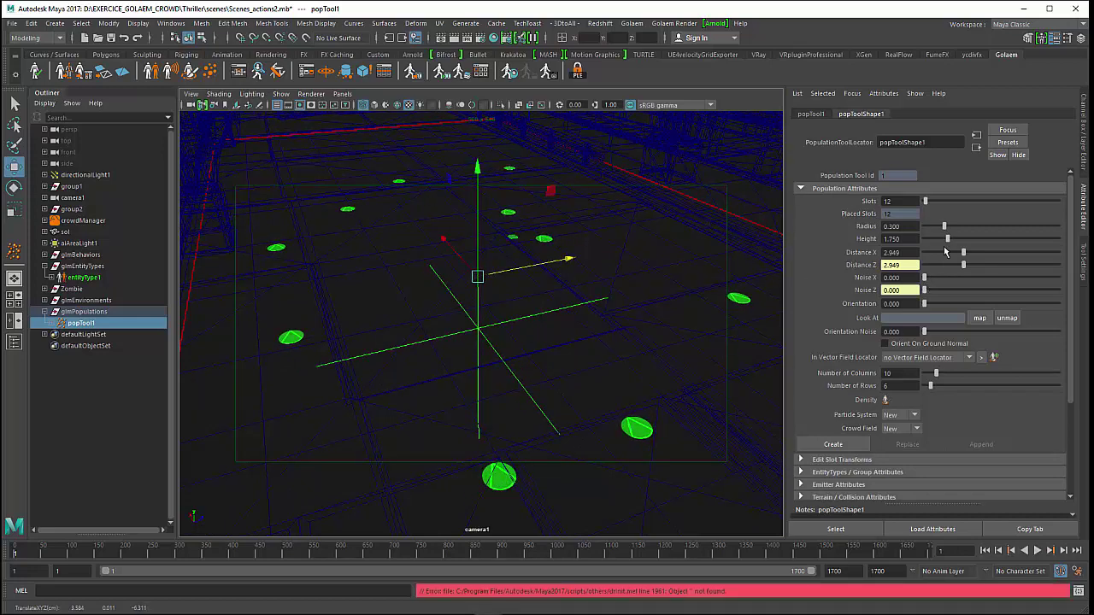
drag(962, 253, 969, 258)
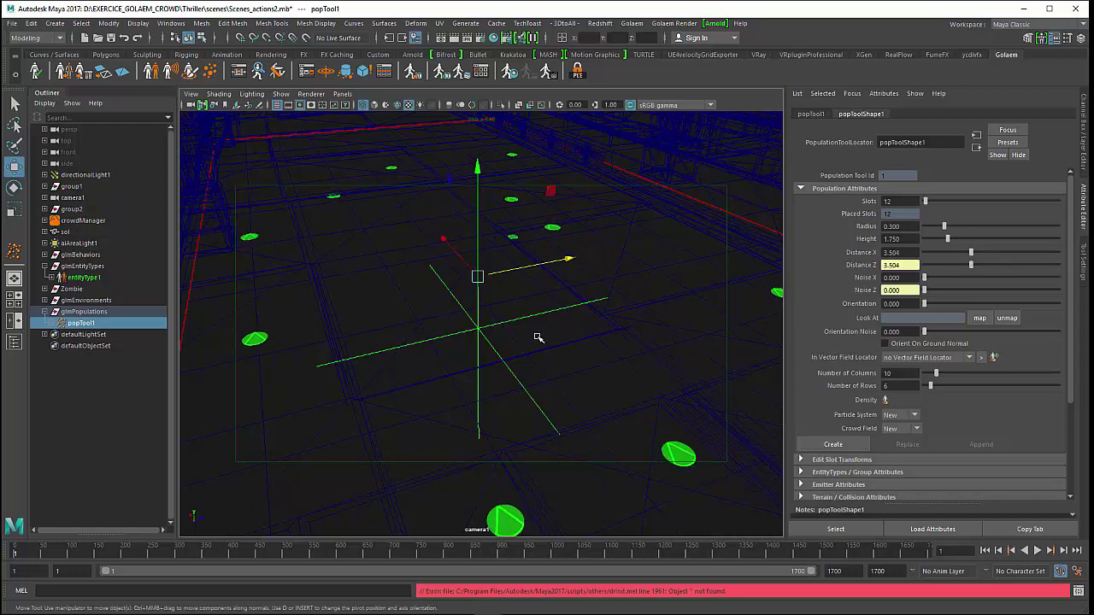
mouse_move(540, 335)
alt+mouse_down()
mouse_move(515, 369)
mouse_move(604, 380)
alt+mouse_up()
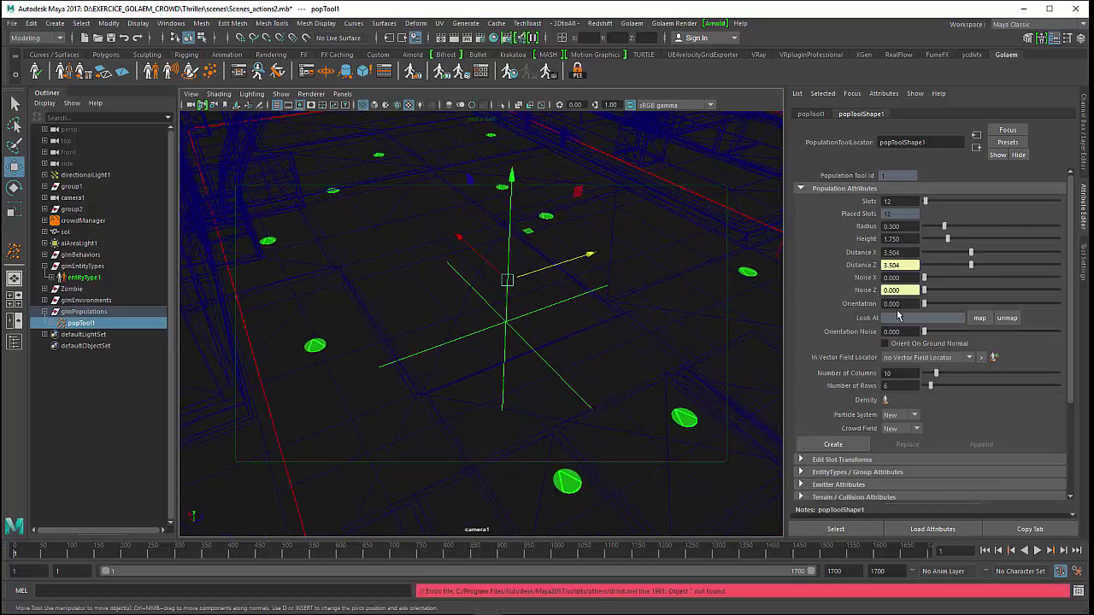
Break Noise Z's connection to Noise X, leaving both noise values at 0.
drag(929, 282, 909, 288)
right_click(897, 289)
click(933, 313)
mouse_move(927, 293)
mouse_down()
mouse_move(894, 298)
mouse_move(921, 302)
mouse_move(914, 313)
mouse_up()
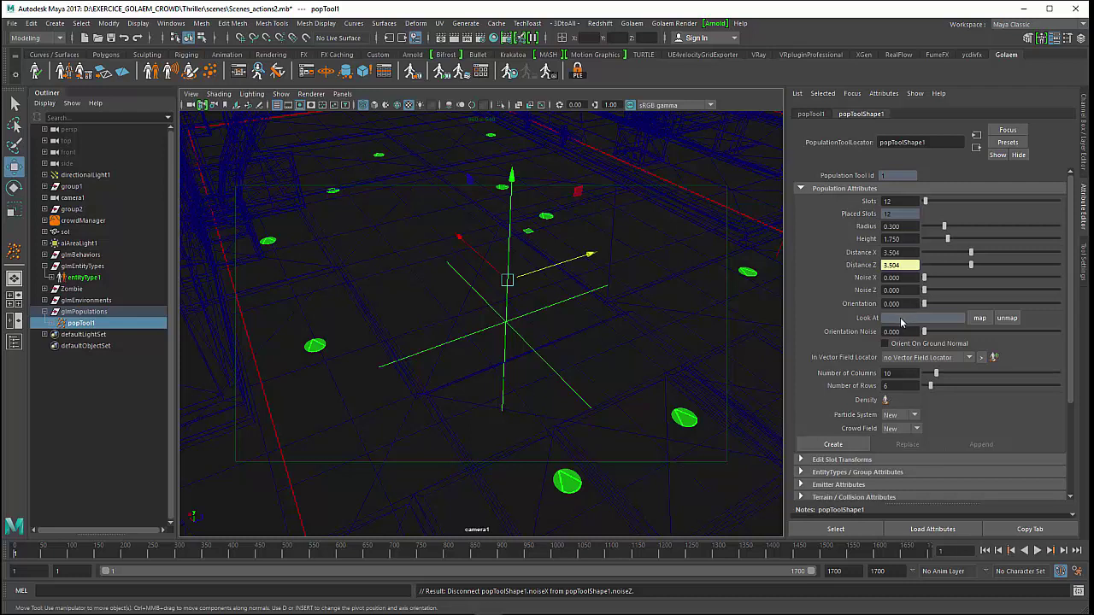
Create crowdField1 from popToolShape1, then play and stop with 12 zombies standing in the slots.
click(838, 445)
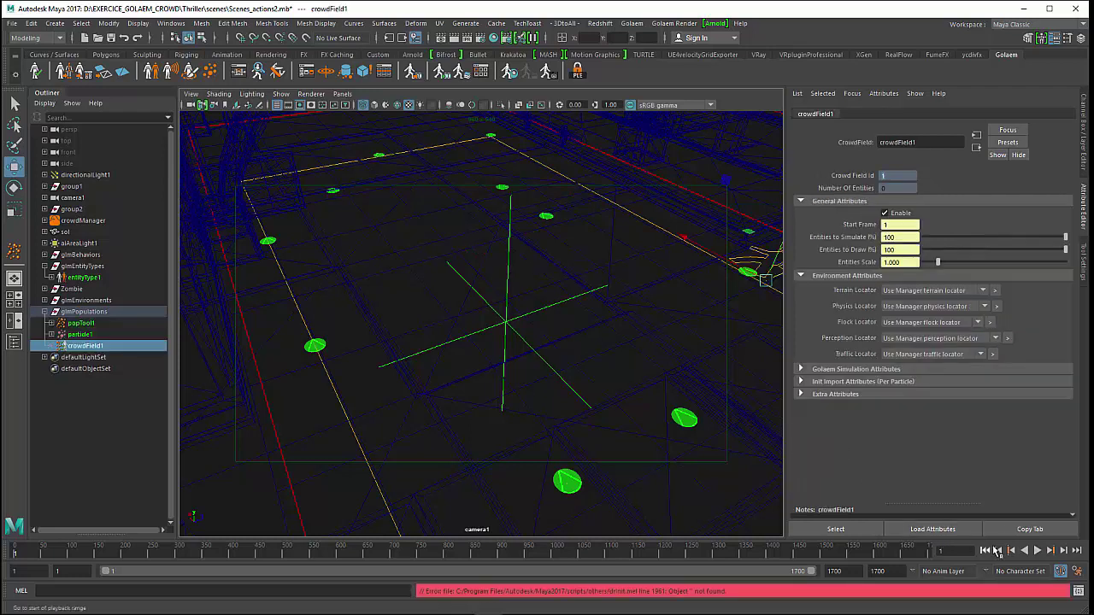
click(1037, 550)
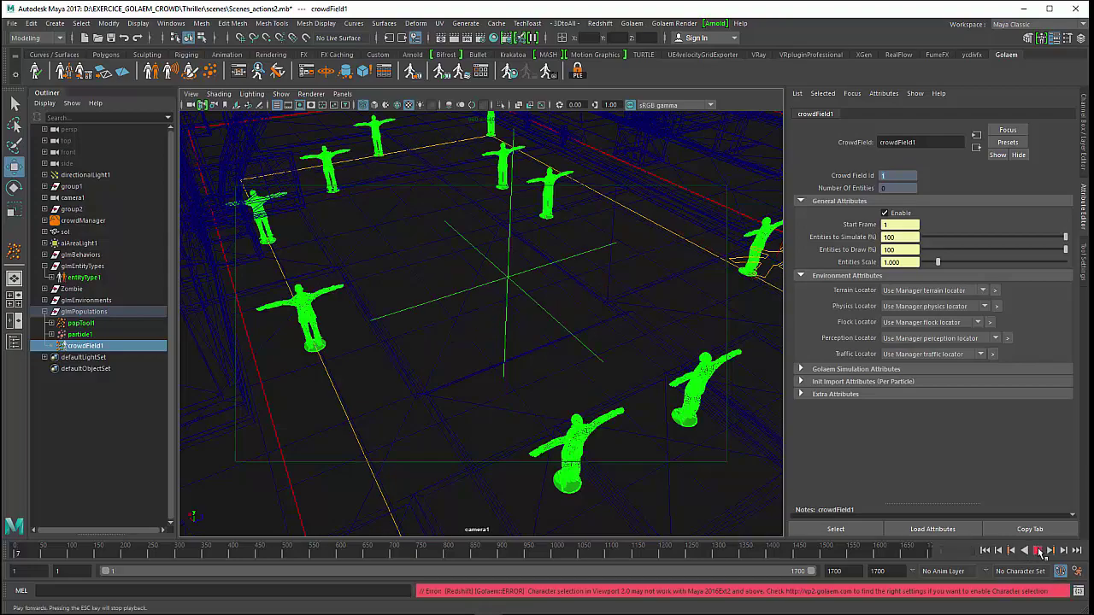
click(1037, 550)
mouse_move(530, 366)
alt+mouse_down()
mouse_move(495, 335)
mouse_move(535, 390)
alt+mouse_up()
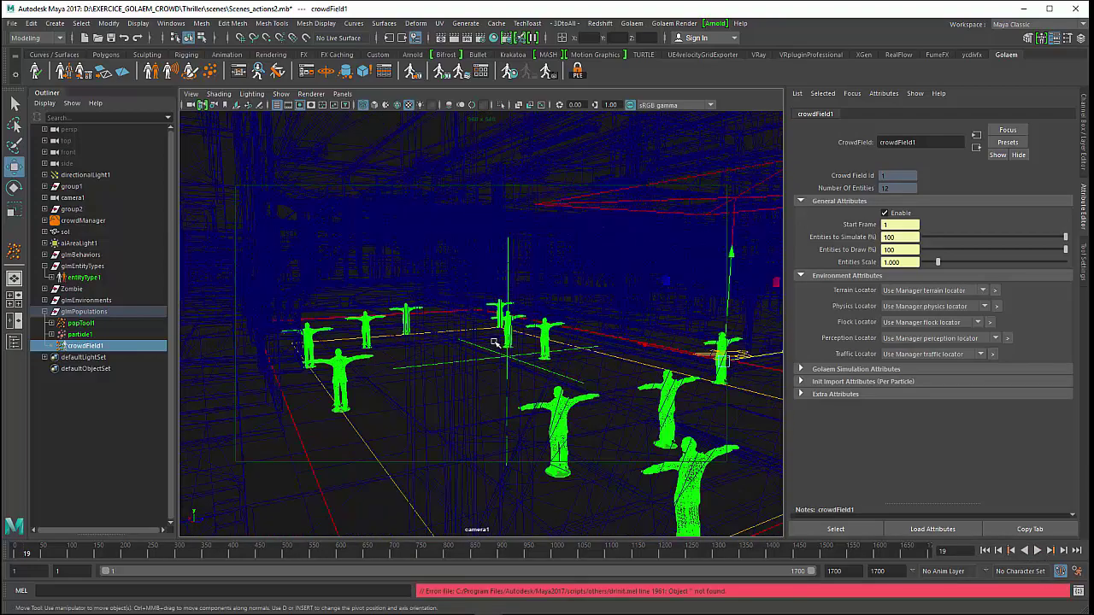
alt+right_drag(535, 390, 587, 396)
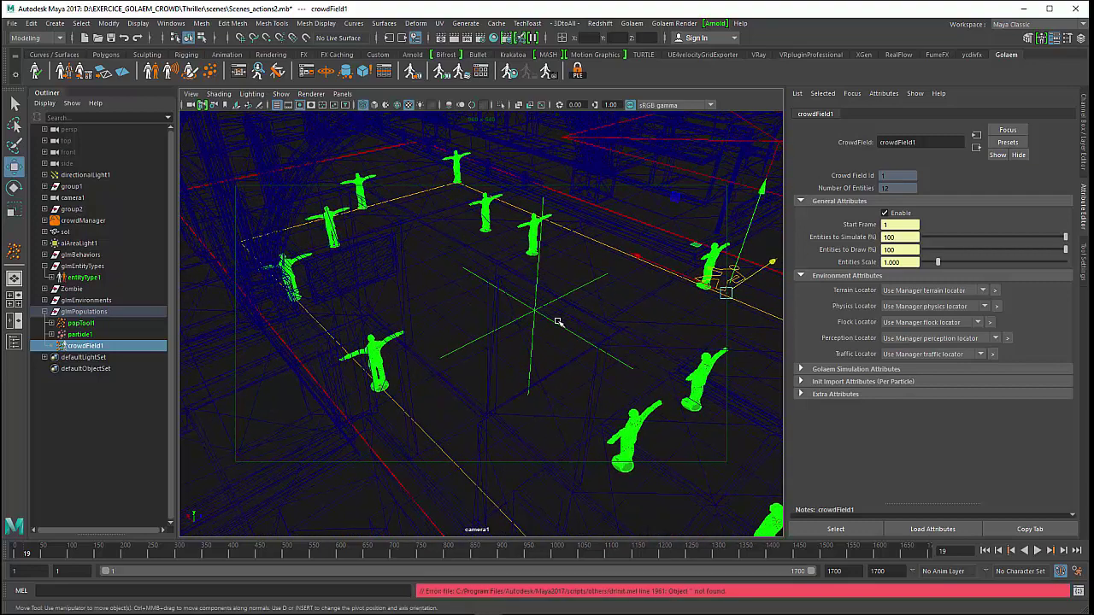
Create the target1 locator with 12 slots and move it into the middle of the crowd.
click(329, 77)
text(12)
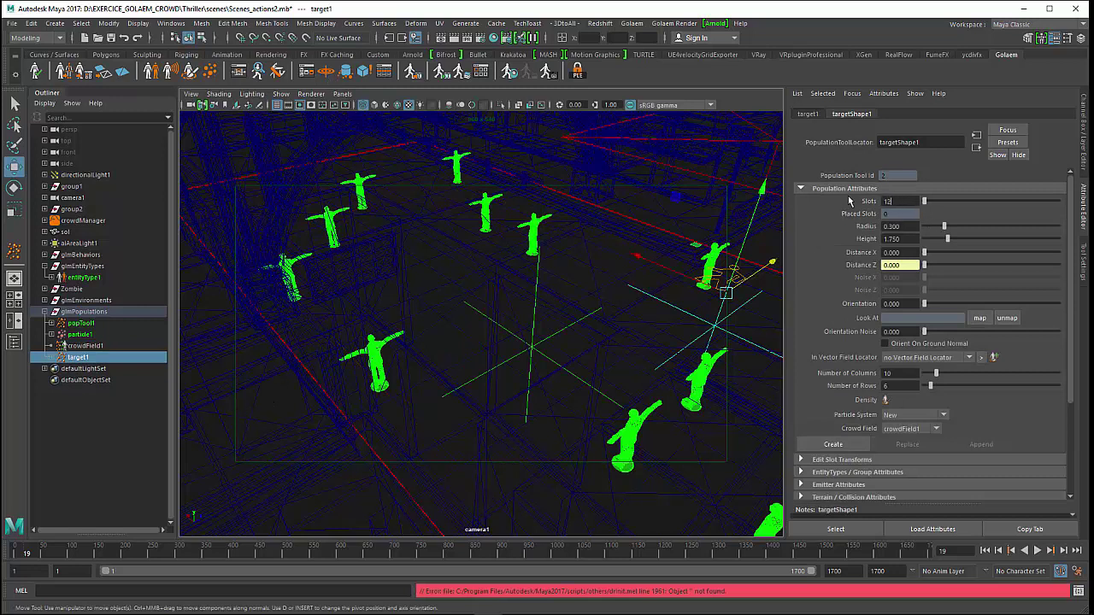
key(Return)
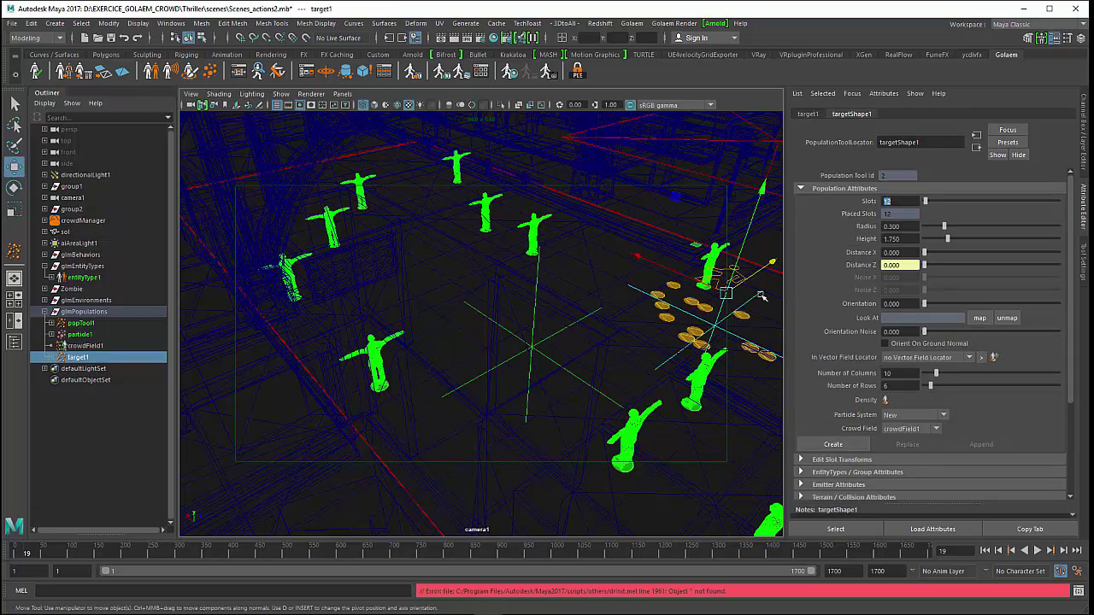
drag(771, 263, 690, 319)
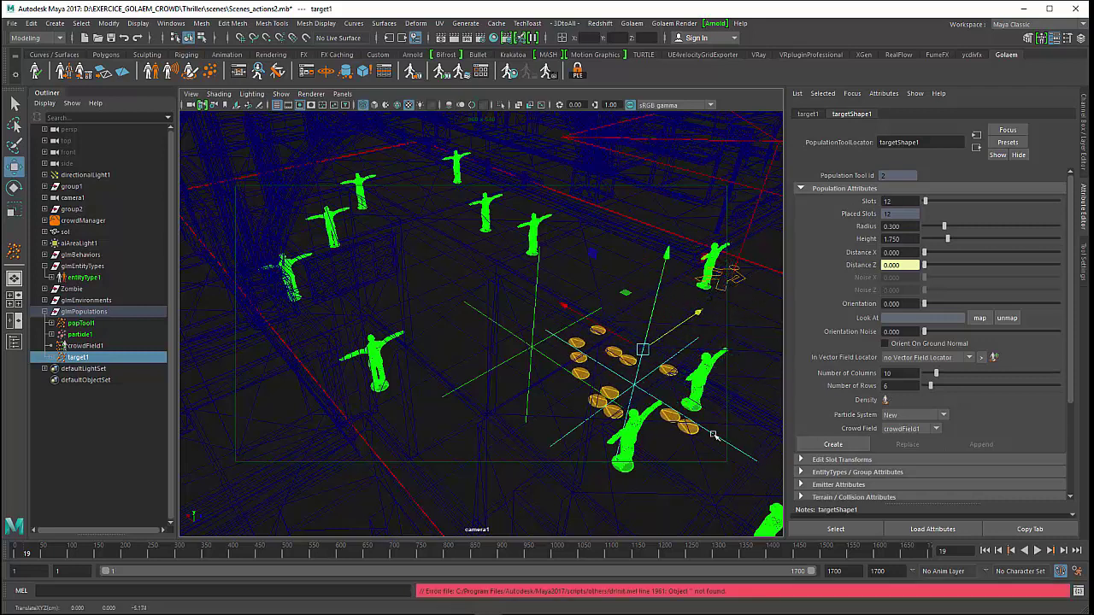
drag(601, 327, 475, 257)
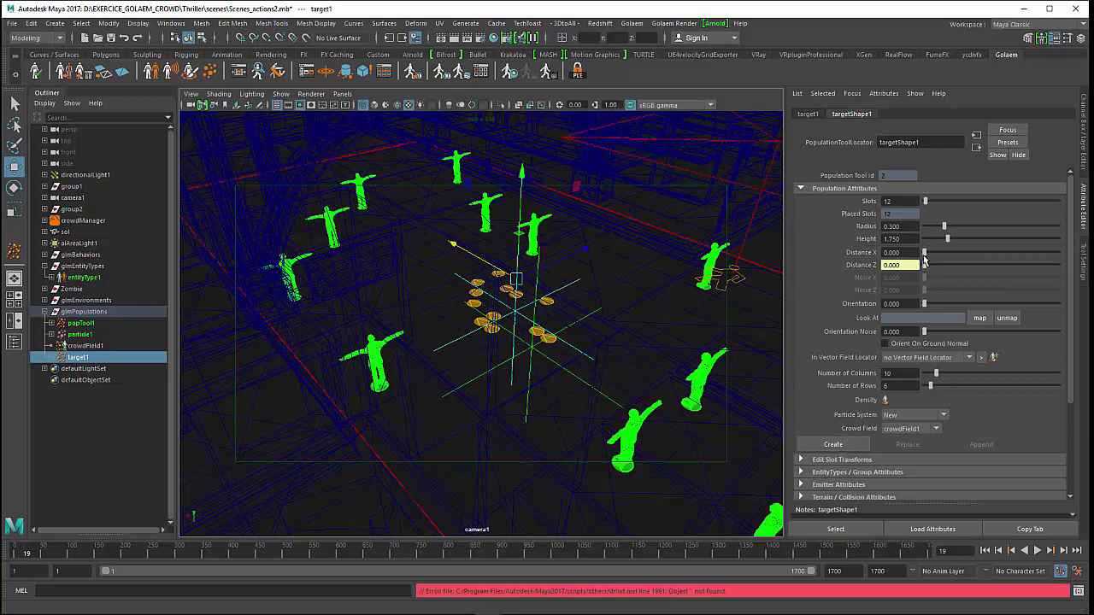
Lay out target1's slots with noise 1.282, 6 columns, 2 rows and distance 1.197.
drag(943, 227, 938, 253)
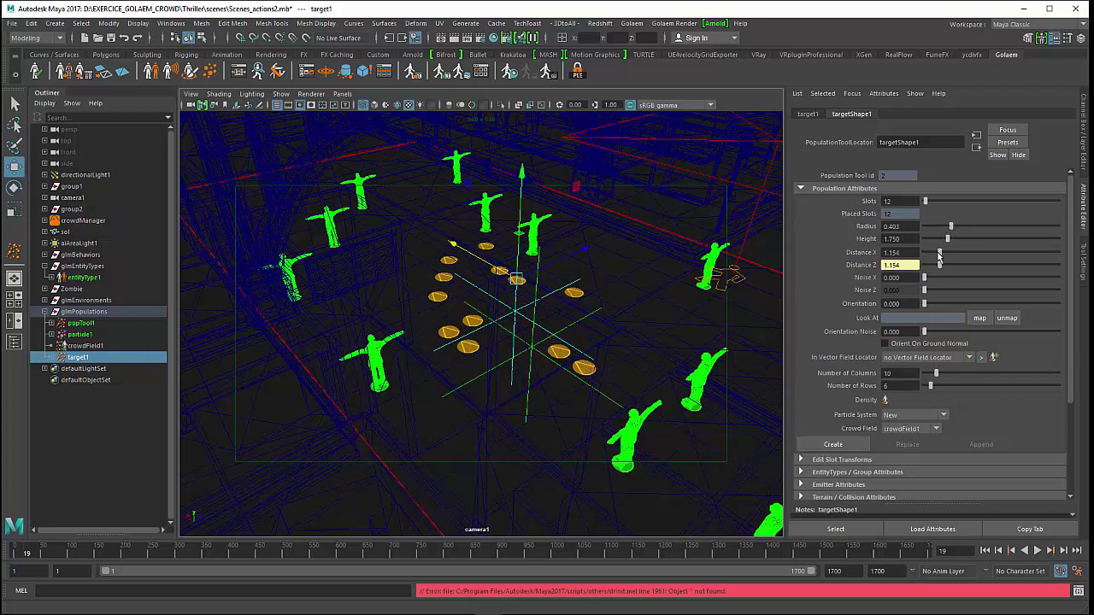
mouse_move(925, 278)
mouse_down()
mouse_move(951, 278)
mouse_move(940, 287)
mouse_up()
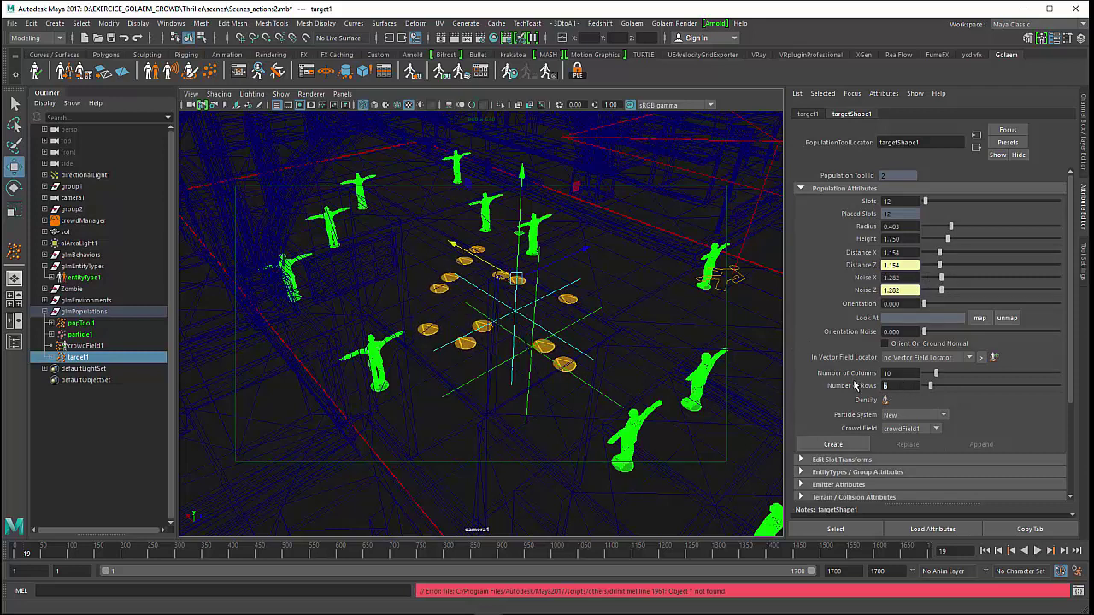
text(10)
key(Return)
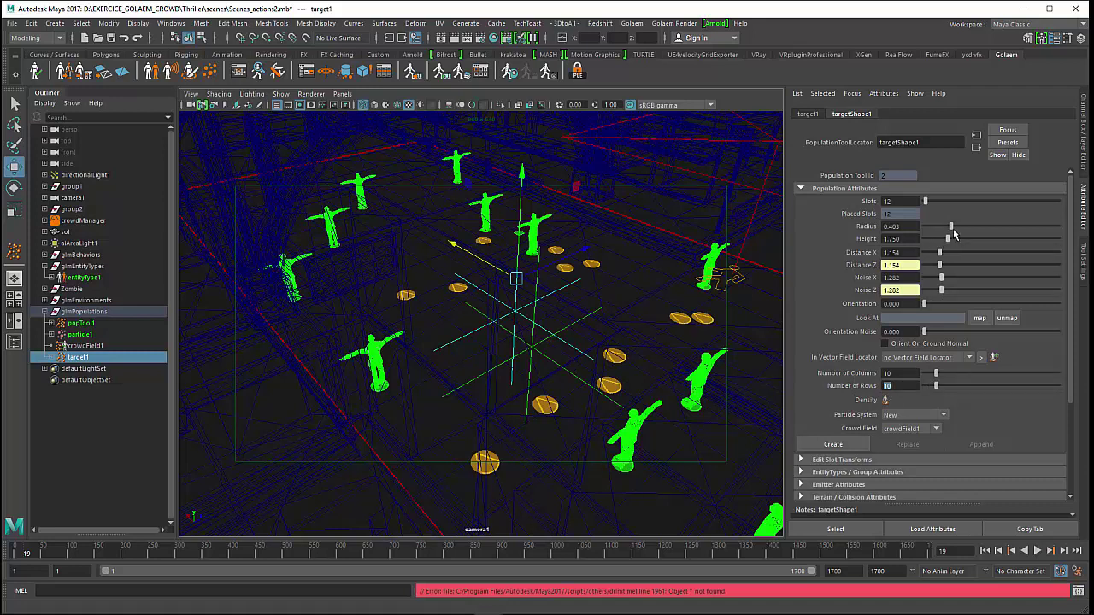
drag(940, 252, 936, 253)
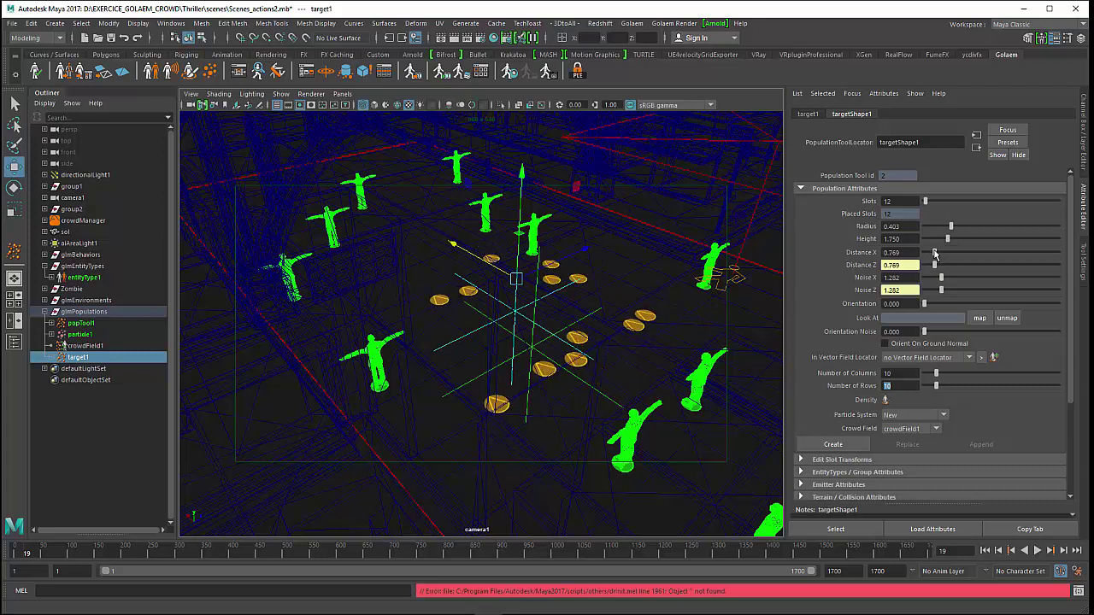
click(900, 375)
text(6)
key(Return)
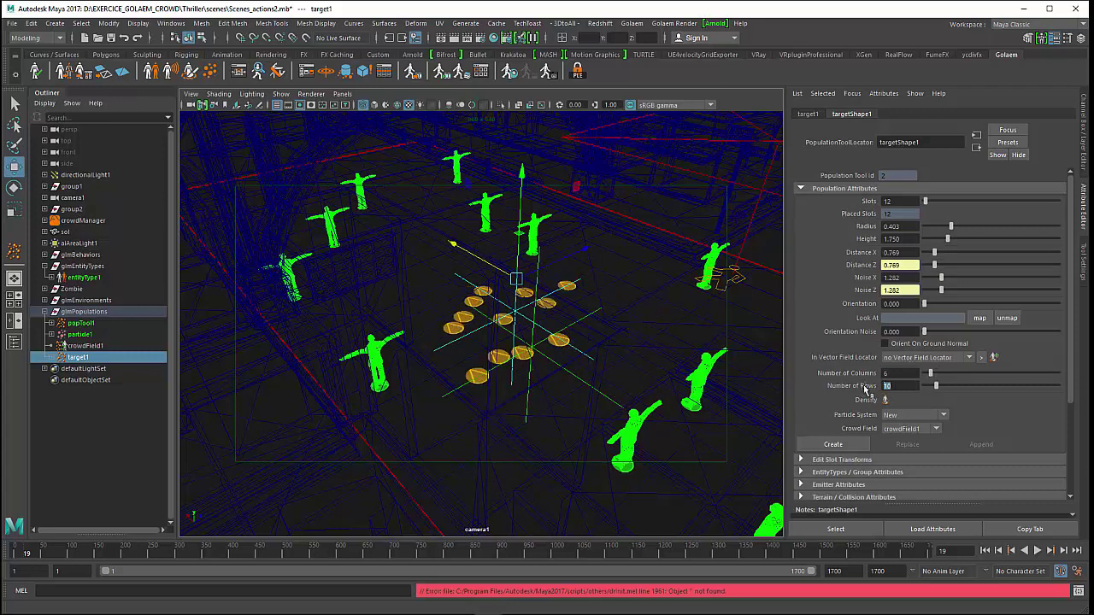
text(2)
key(Return)
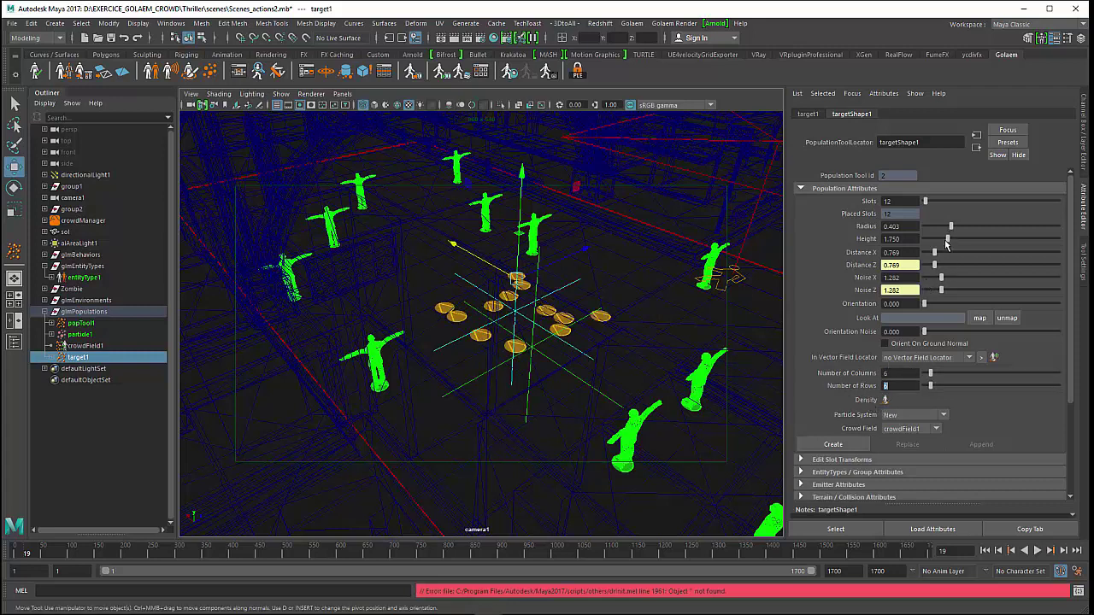
drag(936, 253, 941, 253)
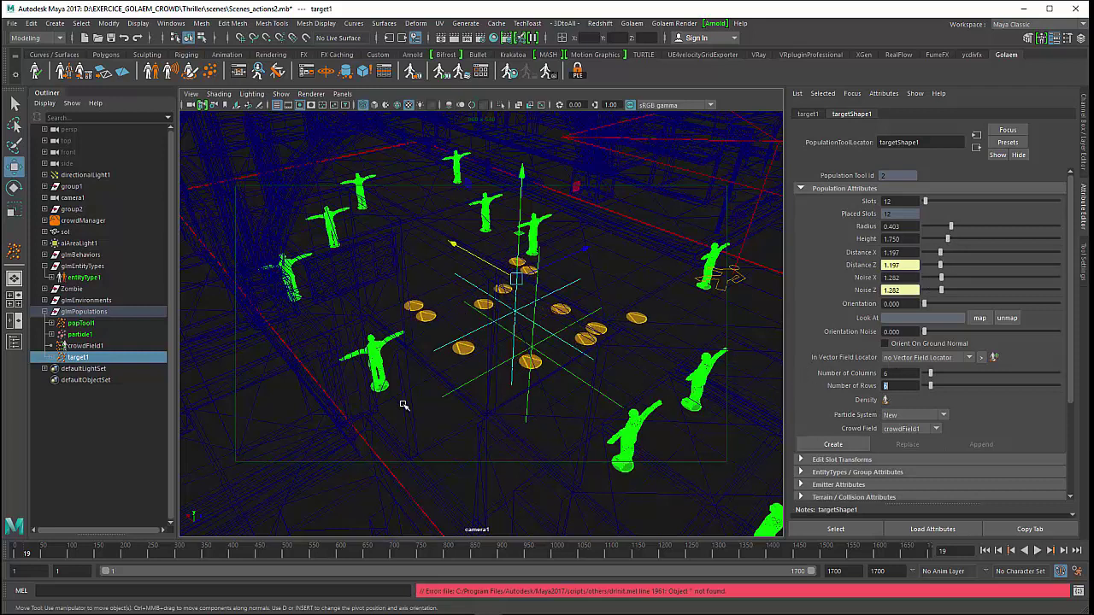
Freeze the ground object sol's transformations and create the new population node popTool2.
click(86, 346)
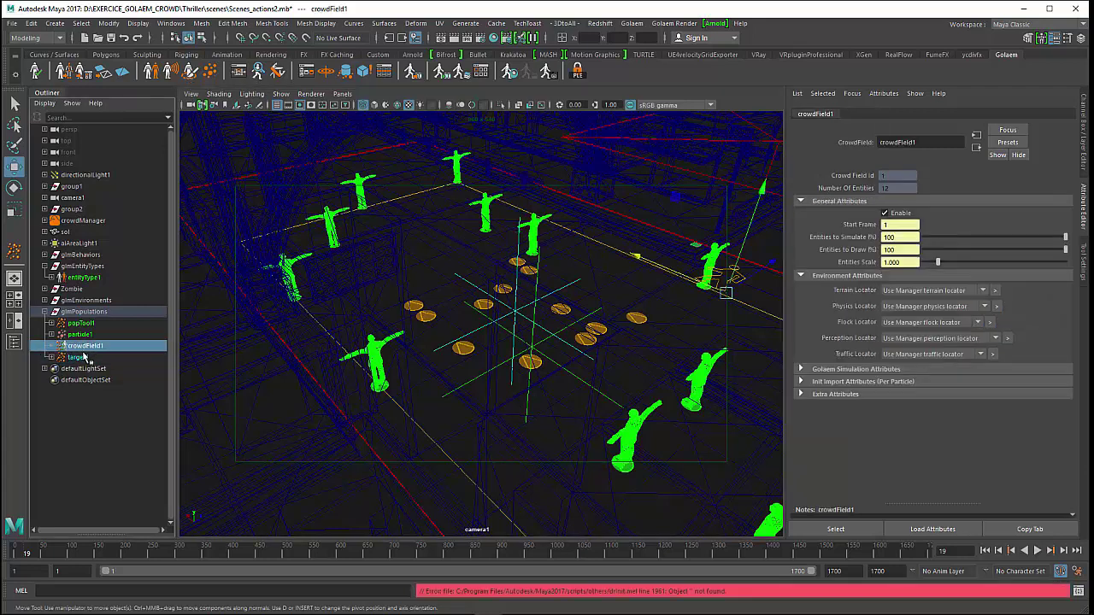
click(80, 358)
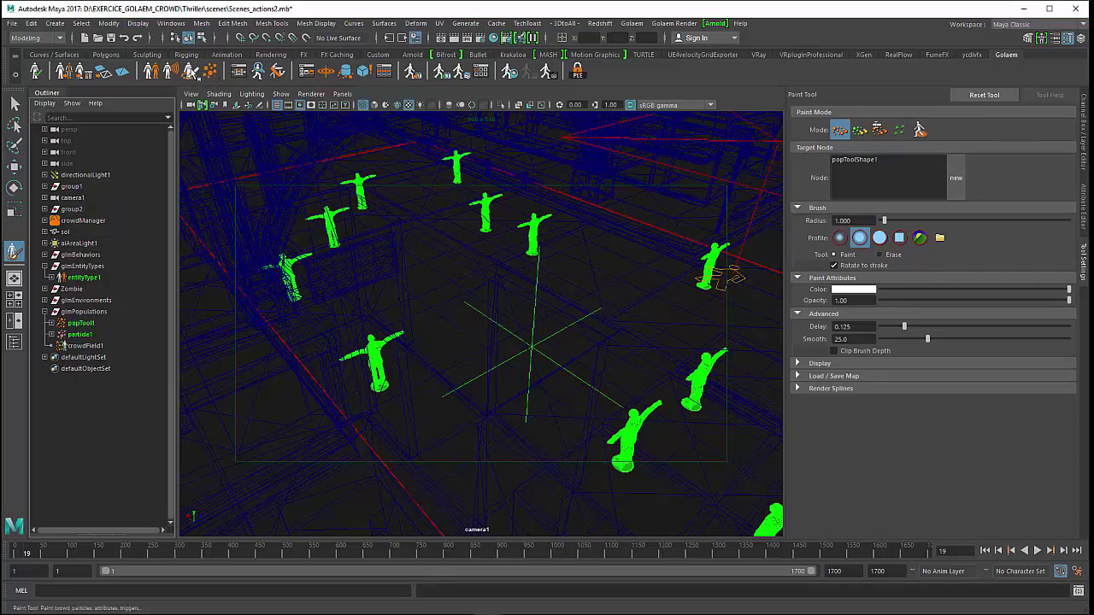
click(69, 233)
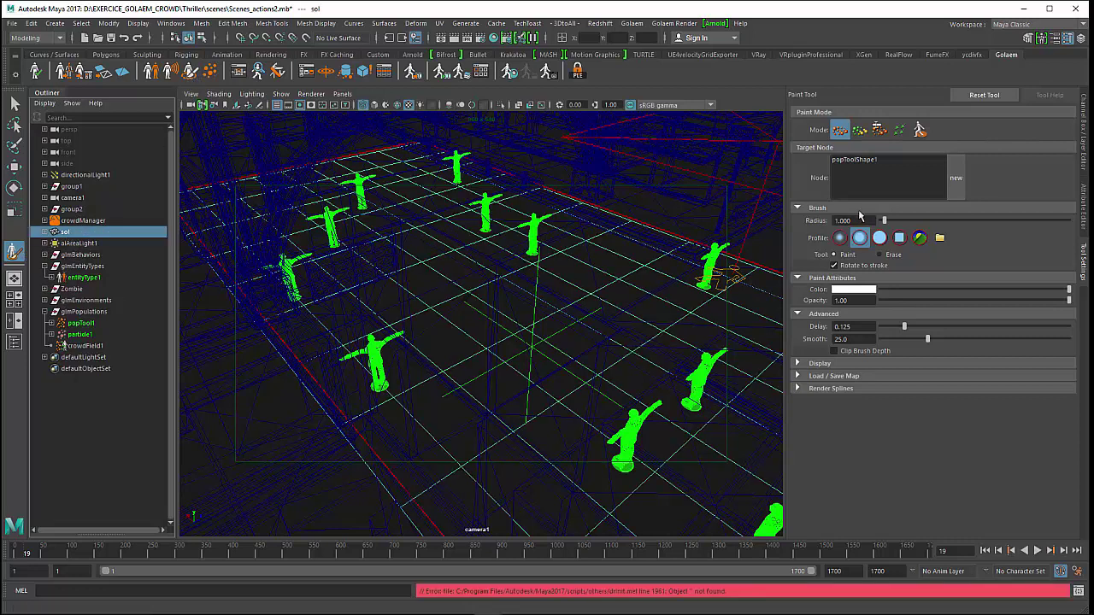
click(109, 23)
click(147, 74)
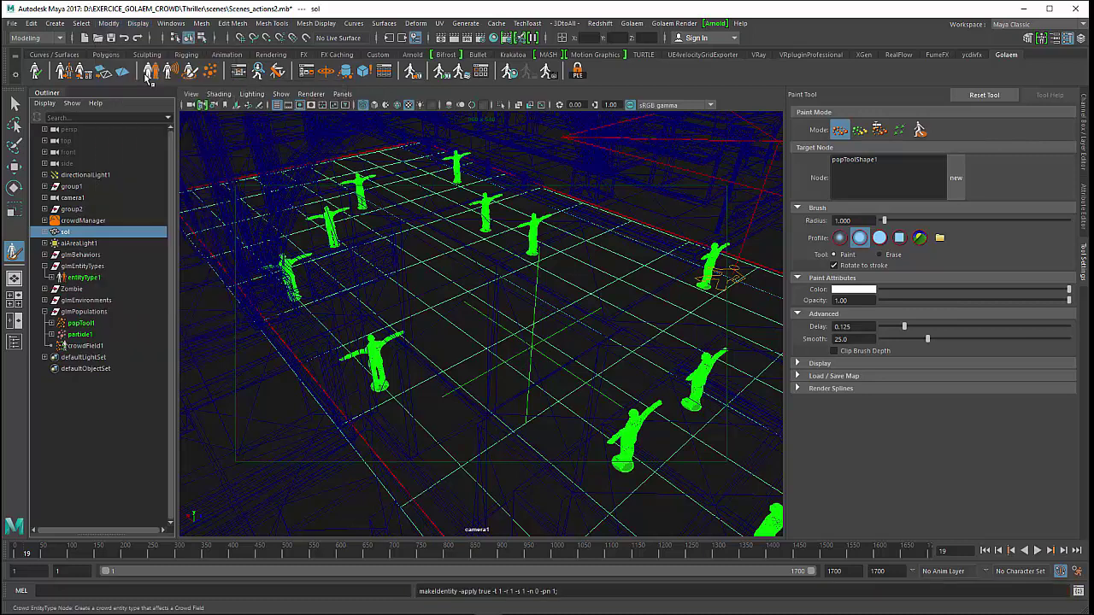
click(957, 176)
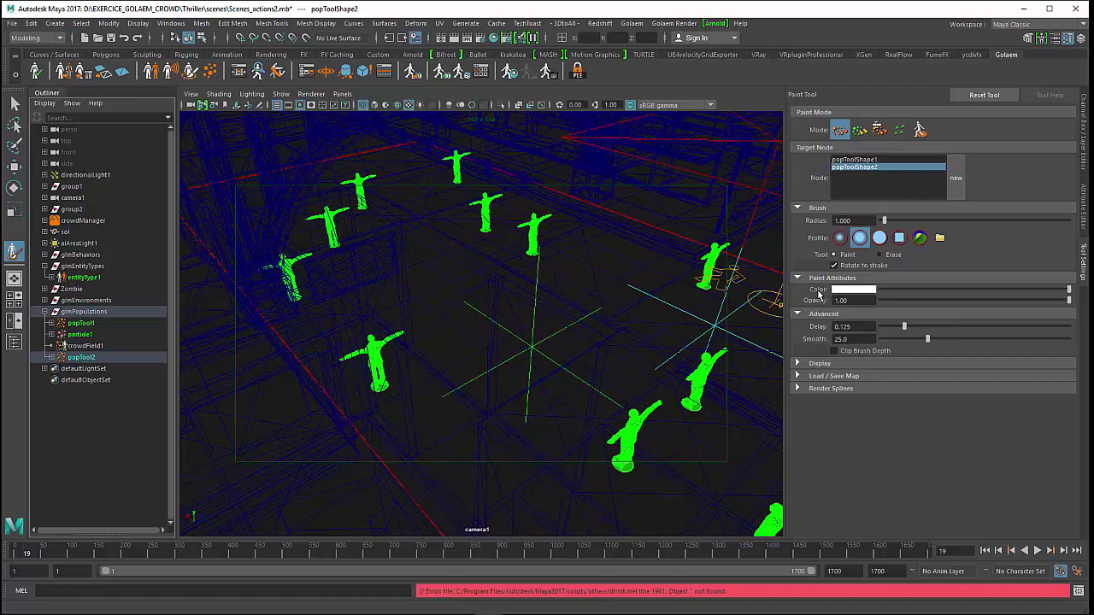
Darken the paint value and paint target points across the street centre.
click(906, 290)
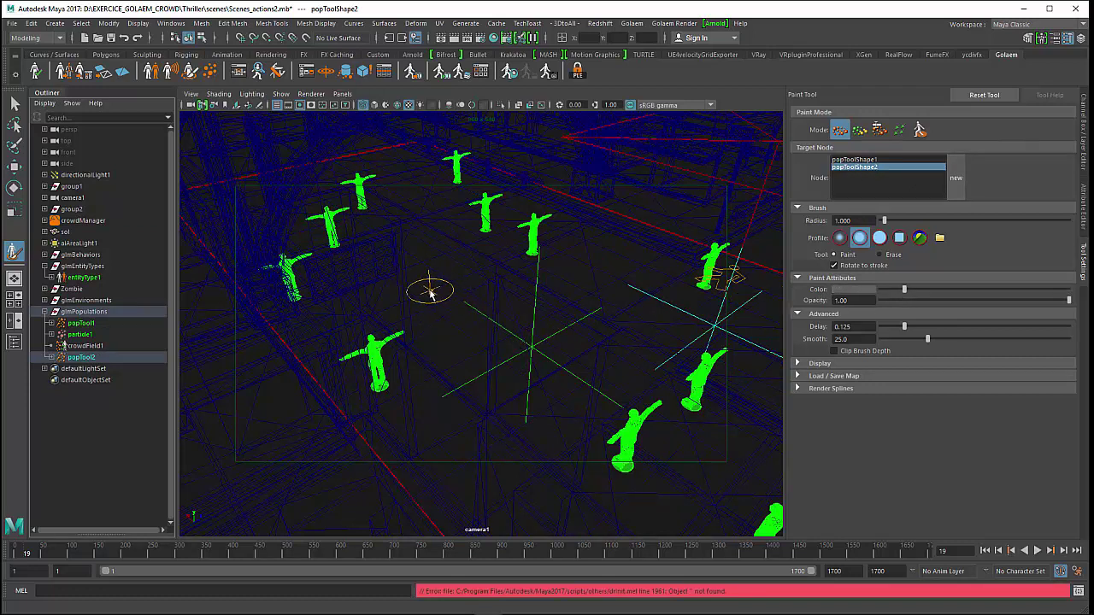
drag(540, 310, 474, 320)
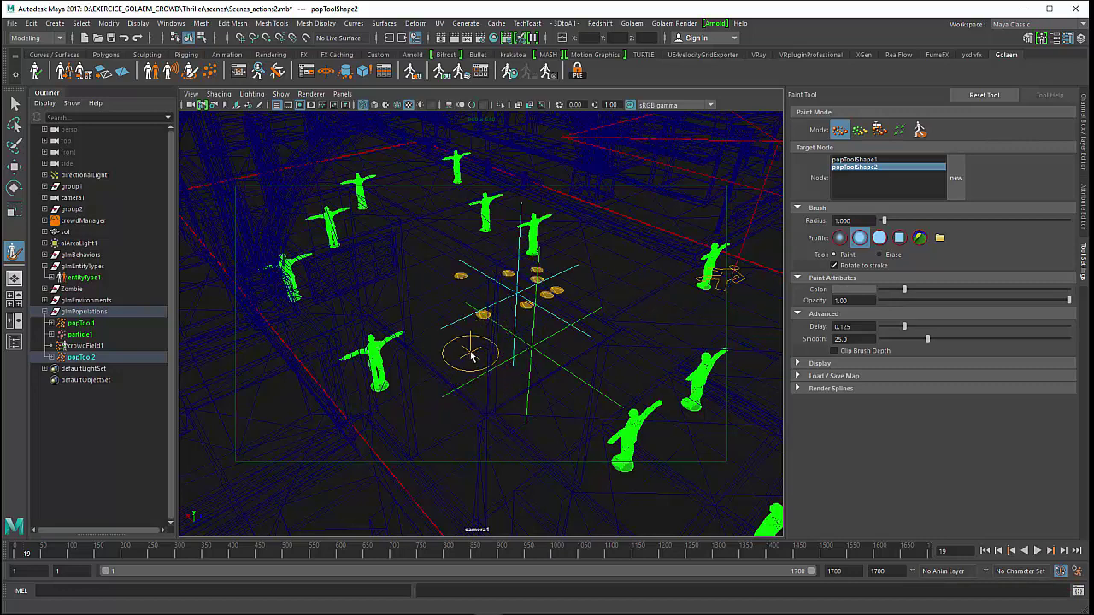
mouse_move(471, 357)
mouse_down()
mouse_move(501, 402)
mouse_move(538, 391)
mouse_up()
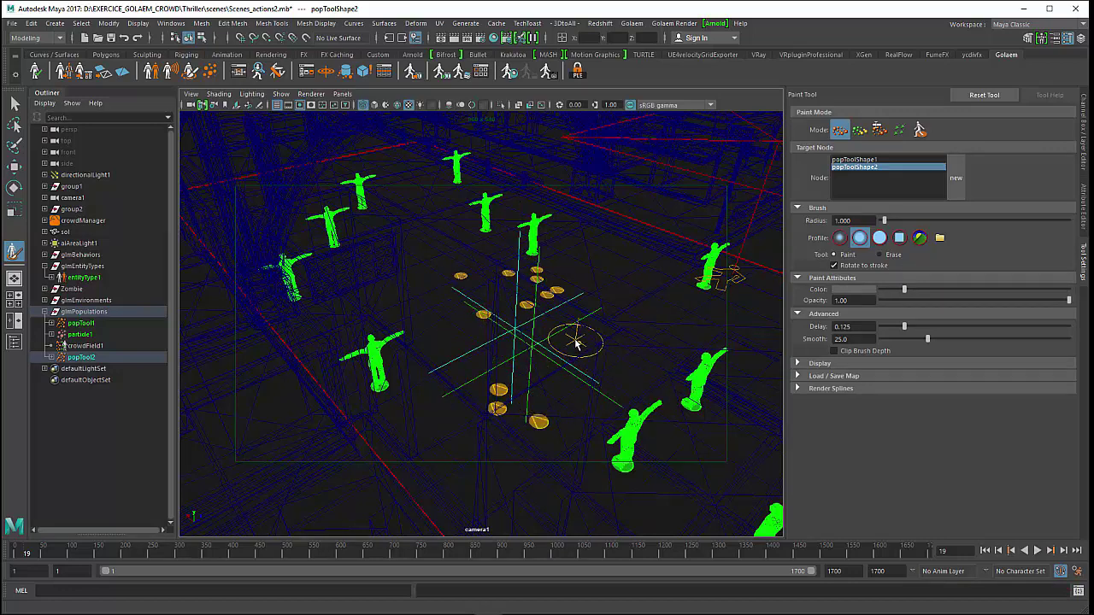
mouse_move(586, 344)
alt+mouse_down()
mouse_move(518, 371)
mouse_move(550, 373)
mouse_move(417, 344)
alt+mouse_up()
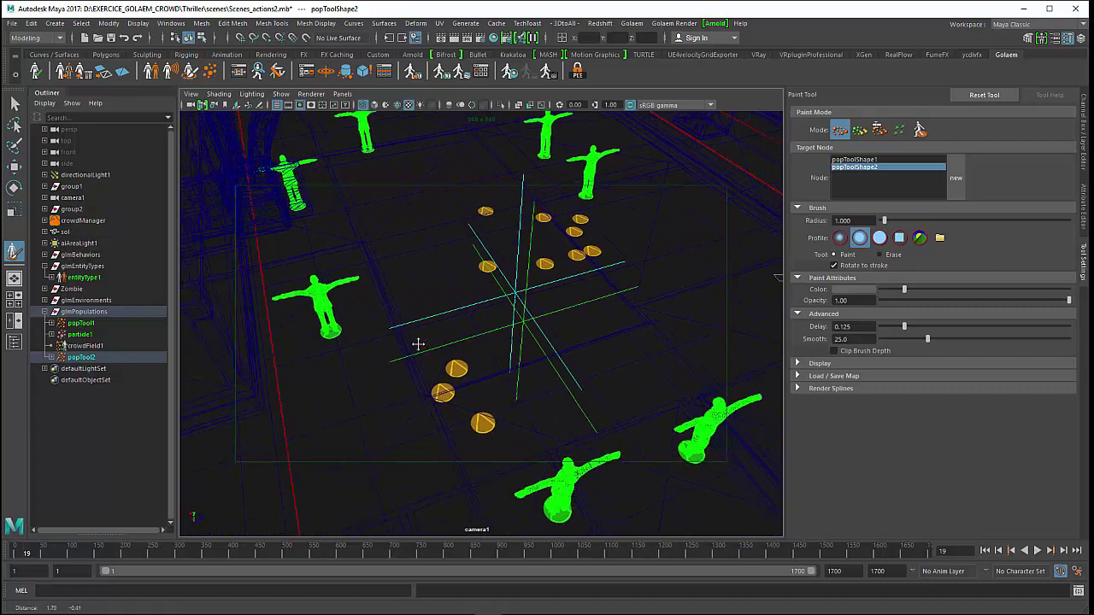
alt+middle_drag(418, 343, 406, 339)
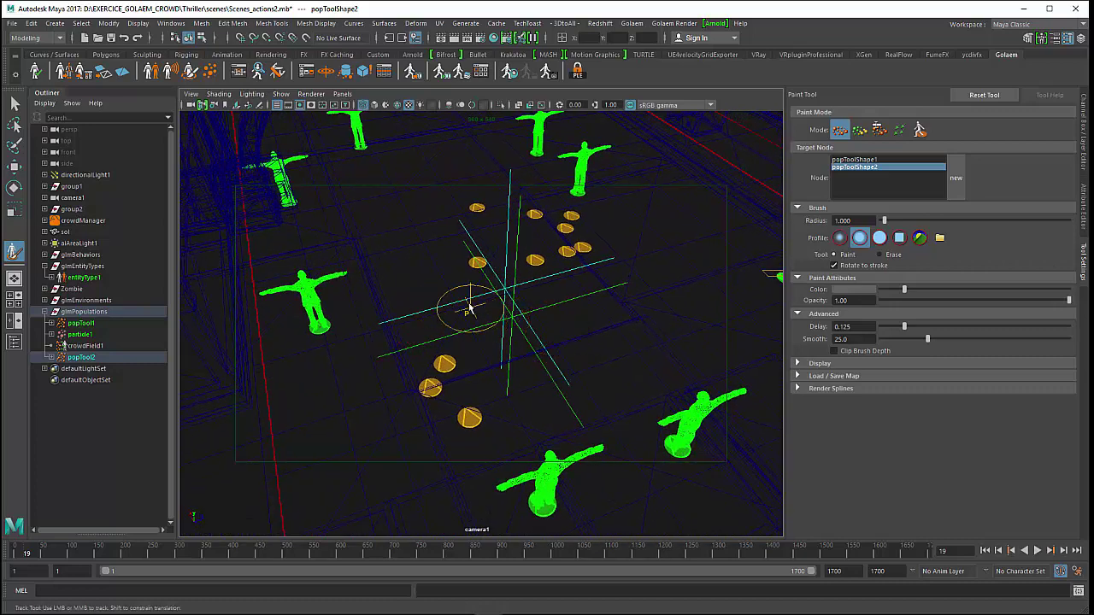
mouse_move(419, 276)
mouse_down()
mouse_move(454, 310)
mouse_move(578, 313)
mouse_move(601, 342)
mouse_up()
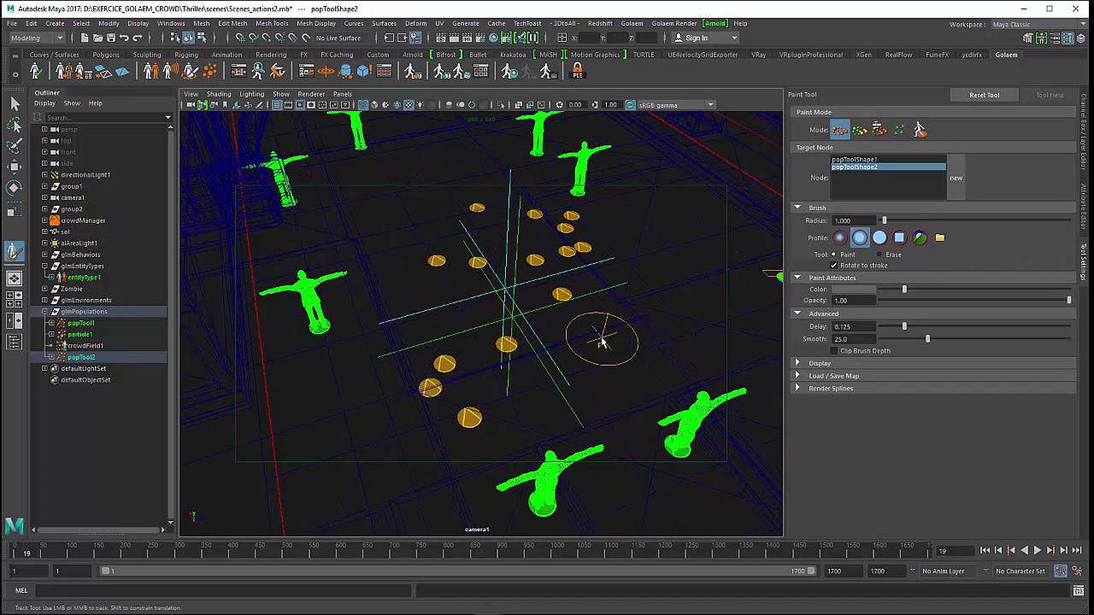
Switch the brush to Erase and remove the stray and overlapping target points.
click(891, 261)
click(429, 396)
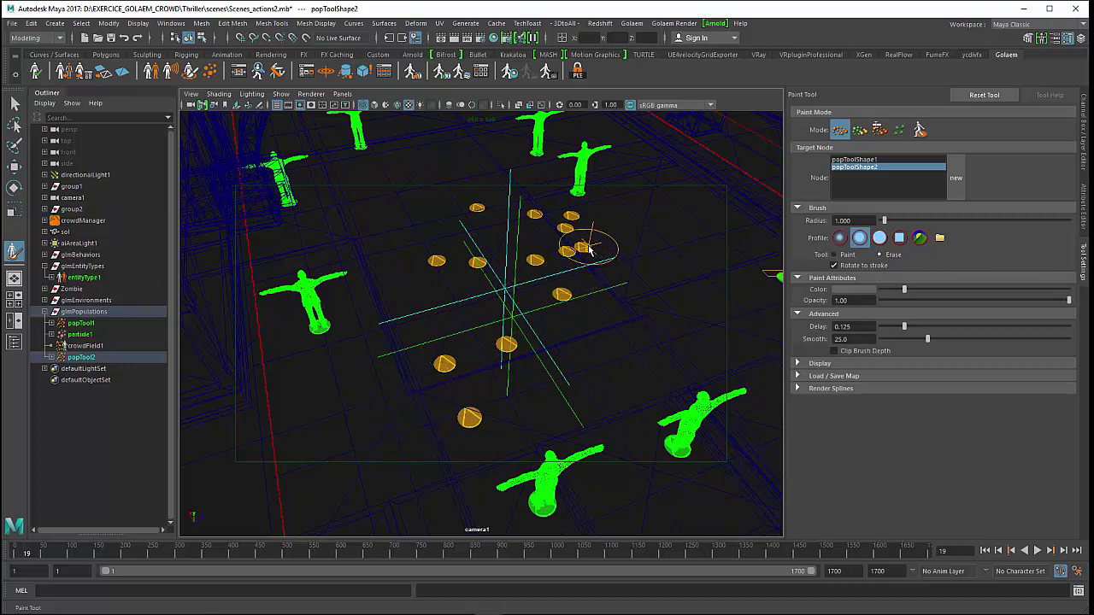
mouse_move(602, 295)
alt+mouse_down()
mouse_move(572, 297)
mouse_move(456, 366)
alt+mouse_up()
alt+middle_drag(456, 366, 491, 301)
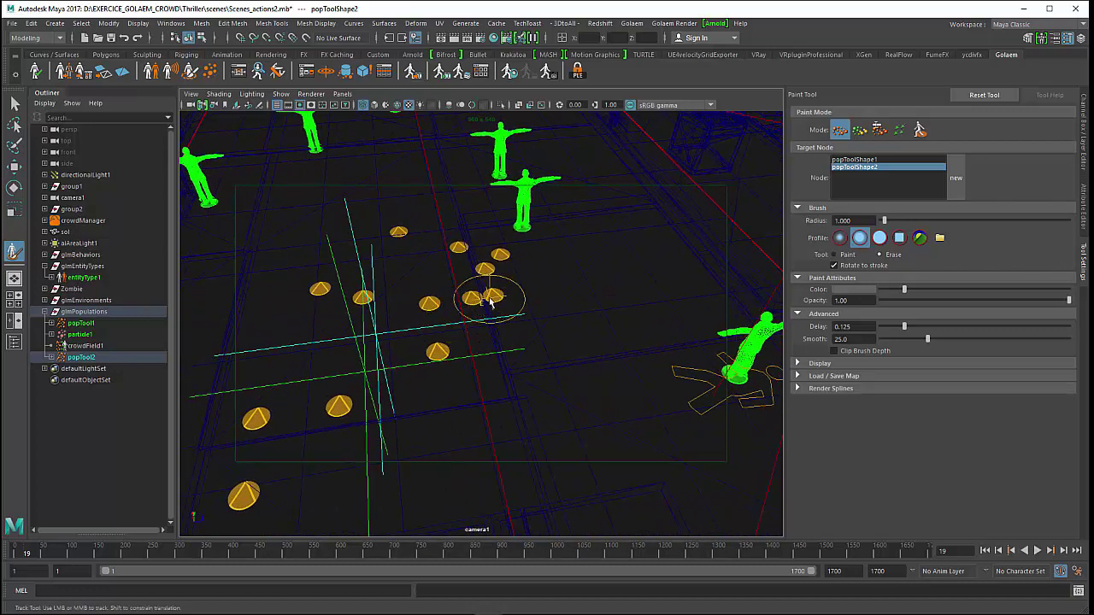
click(491, 299)
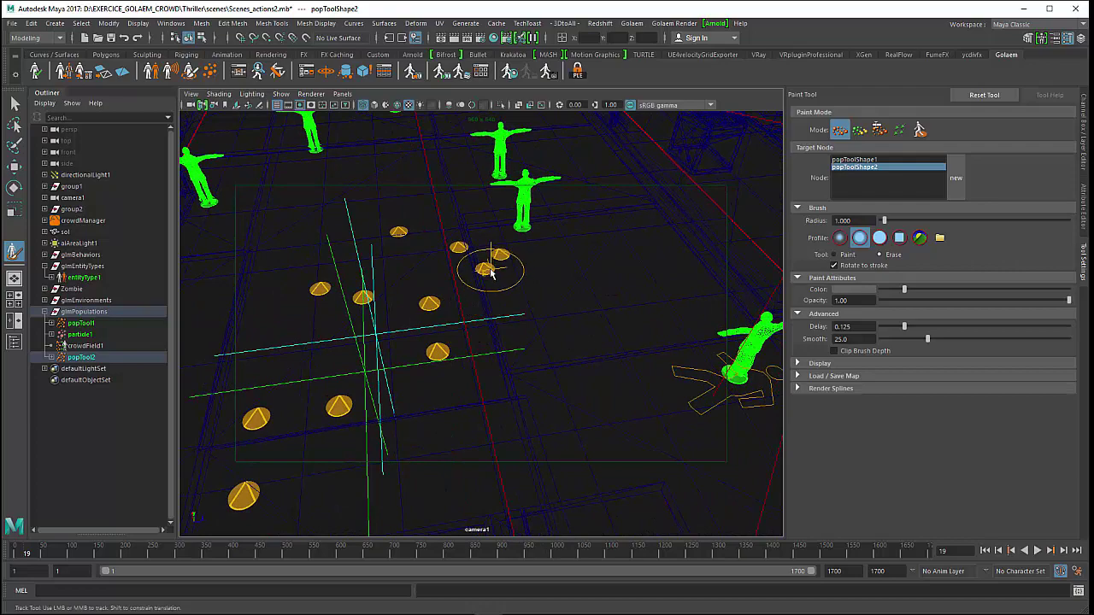
click(491, 271)
alt+right_drag(422, 398, 551, 278)
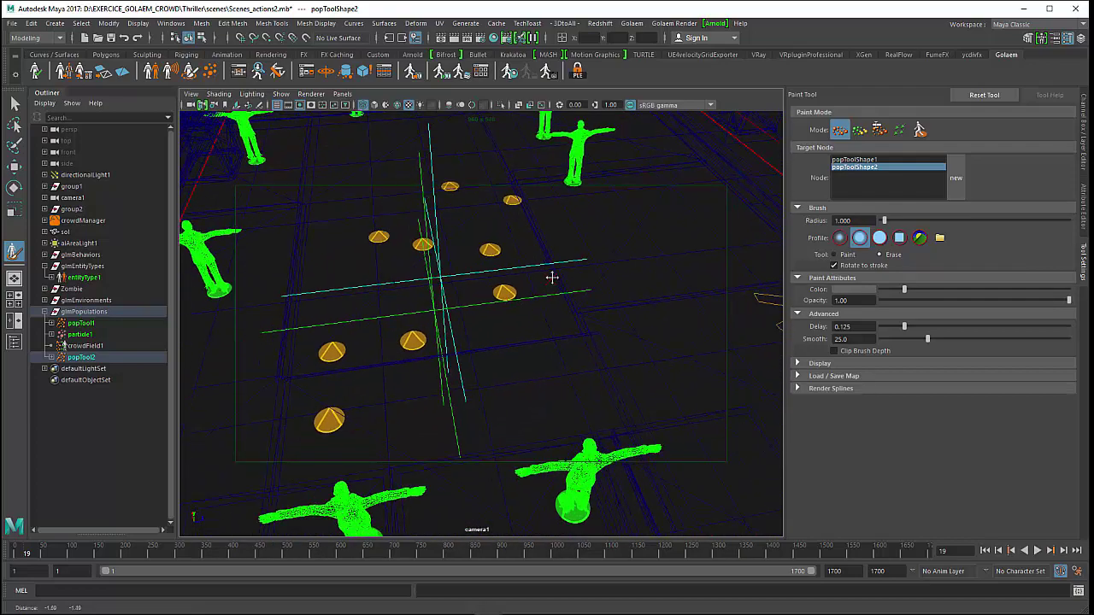
mouse_move(551, 278)
alt+mouse_down()
mouse_move(476, 359)
mouse_move(581, 313)
mouse_move(507, 385)
alt+mouse_up()
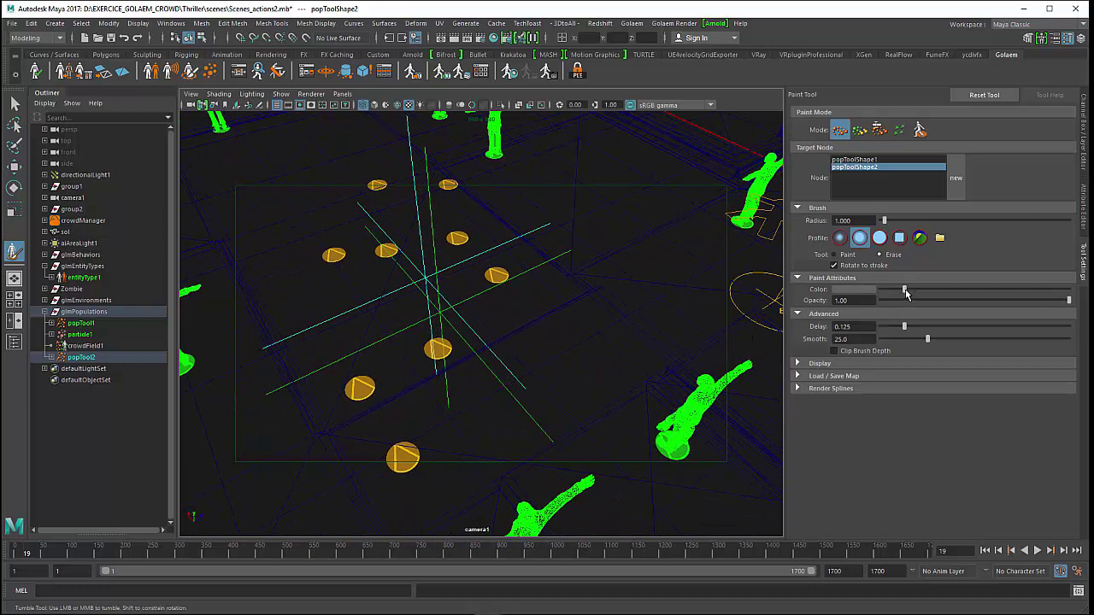
Paint three more target points and select the particle1 node.
click(833, 255)
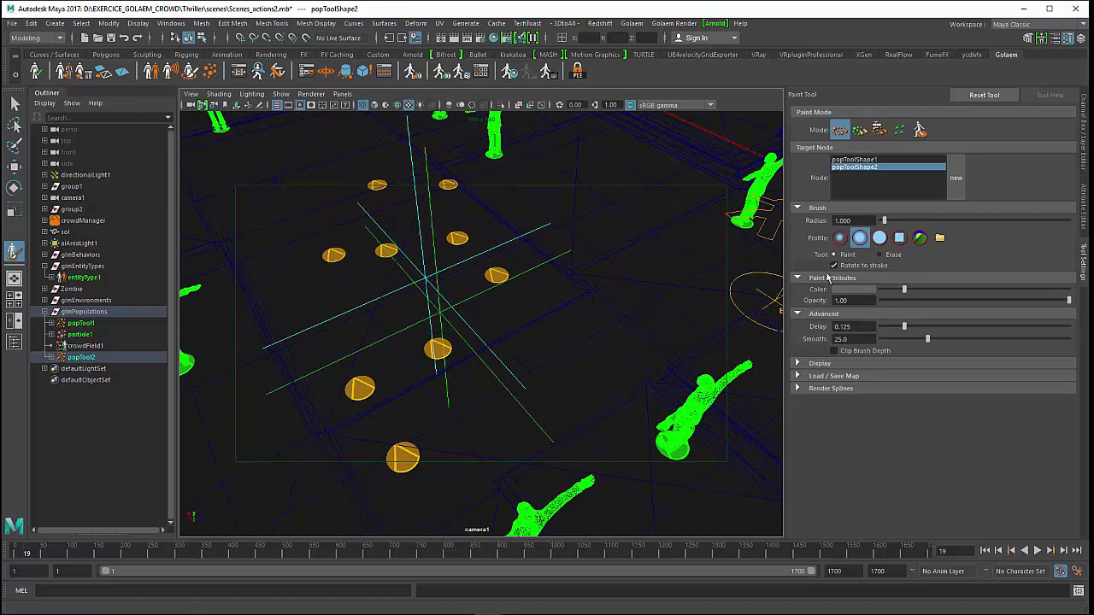
mouse_move(586, 305)
mouse_down()
mouse_move(549, 379)
mouse_move(572, 397)
mouse_move(501, 403)
mouse_move(552, 383)
mouse_move(526, 409)
mouse_up()
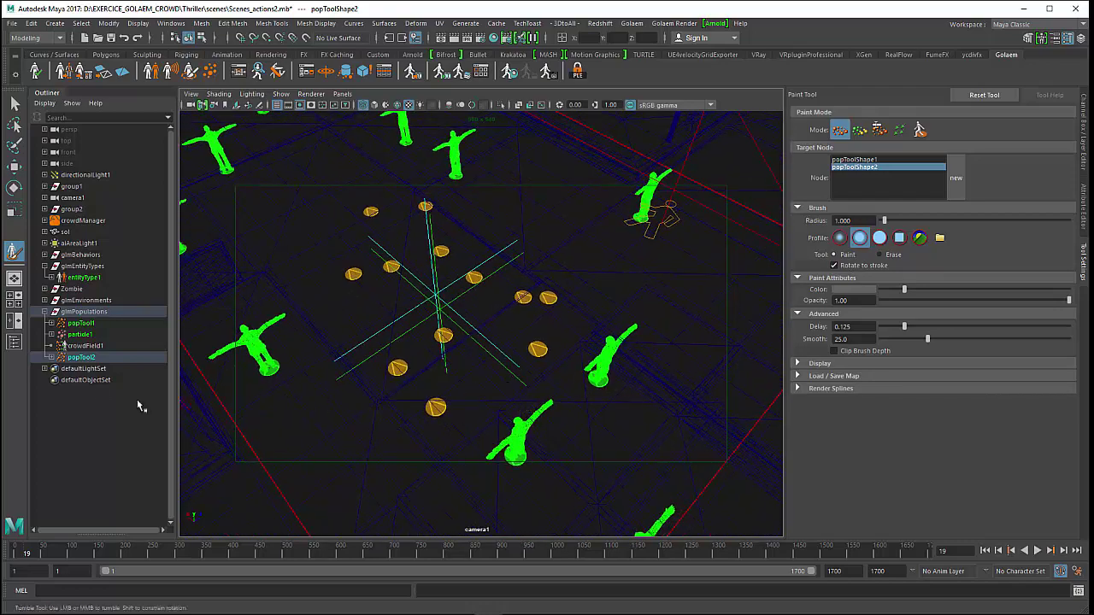
click(87, 335)
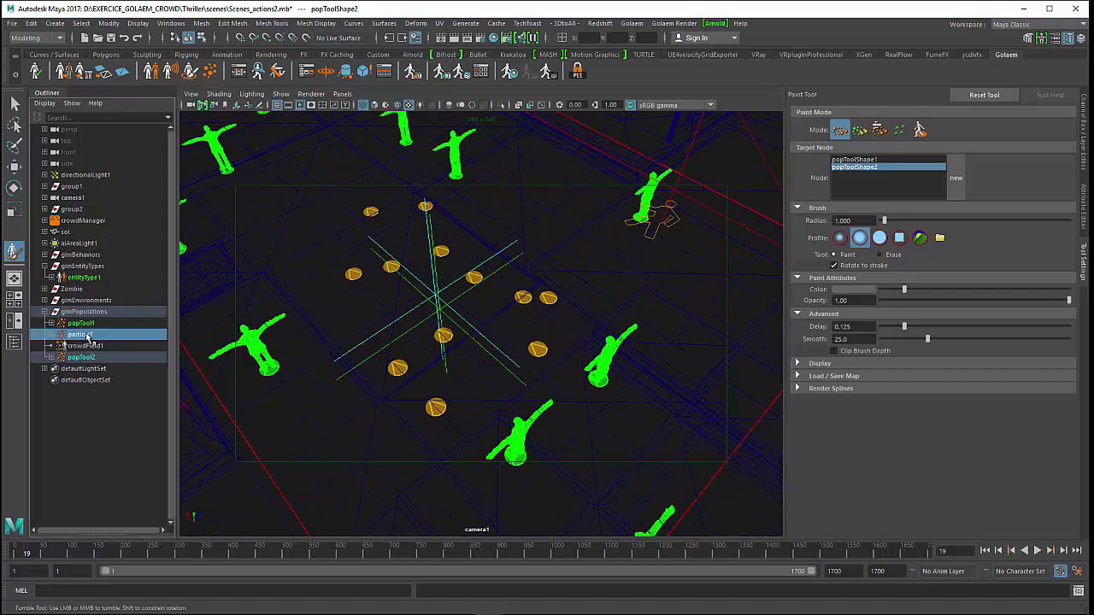
click(85, 357)
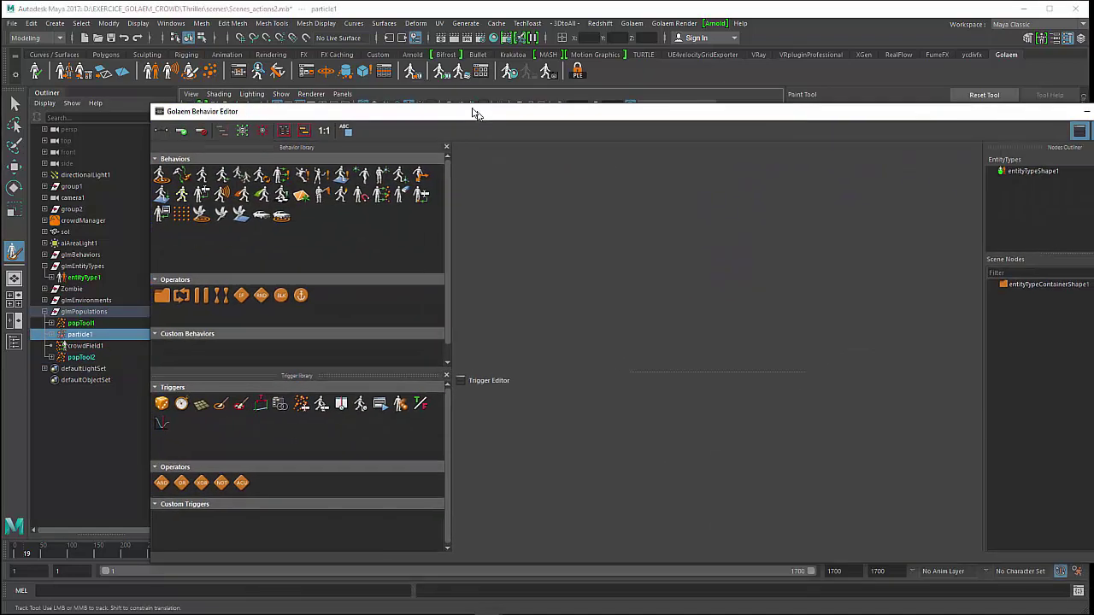
Open entityTypeShape1's graph from the Nodes Outliner to show the entityTypeContainerShape1 tab.
drag(473, 109, 427, 95)
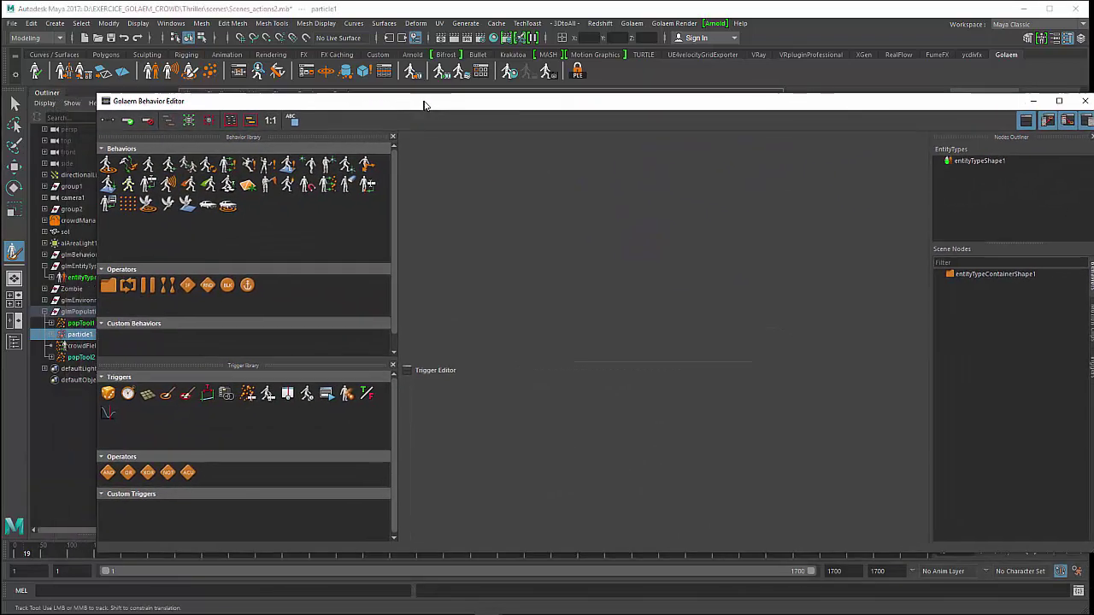
drag(241, 101, 187, 105)
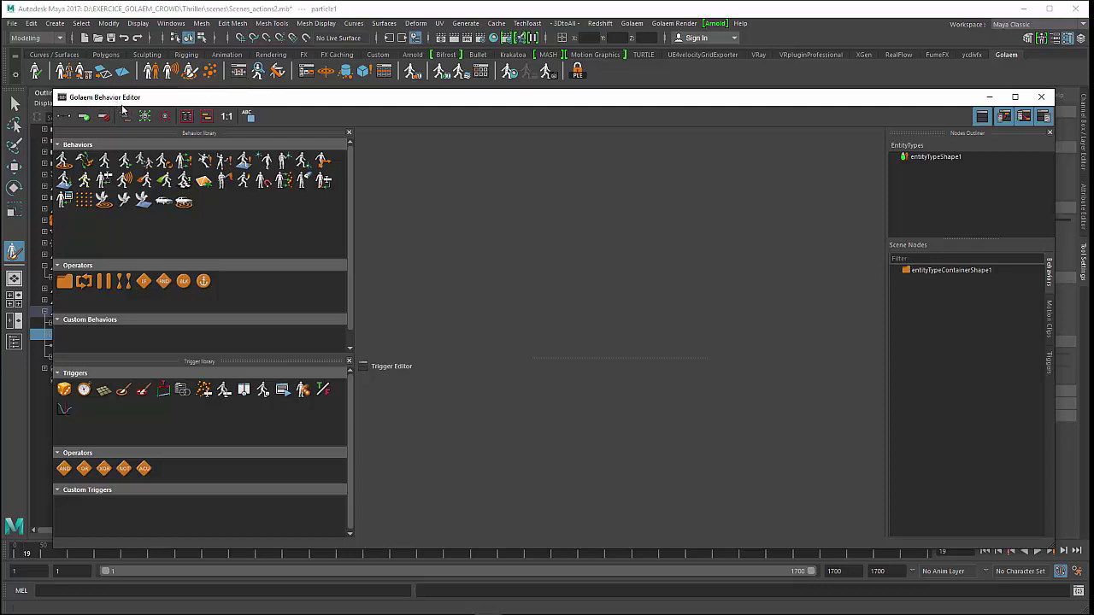
click(944, 158)
double_click(931, 158)
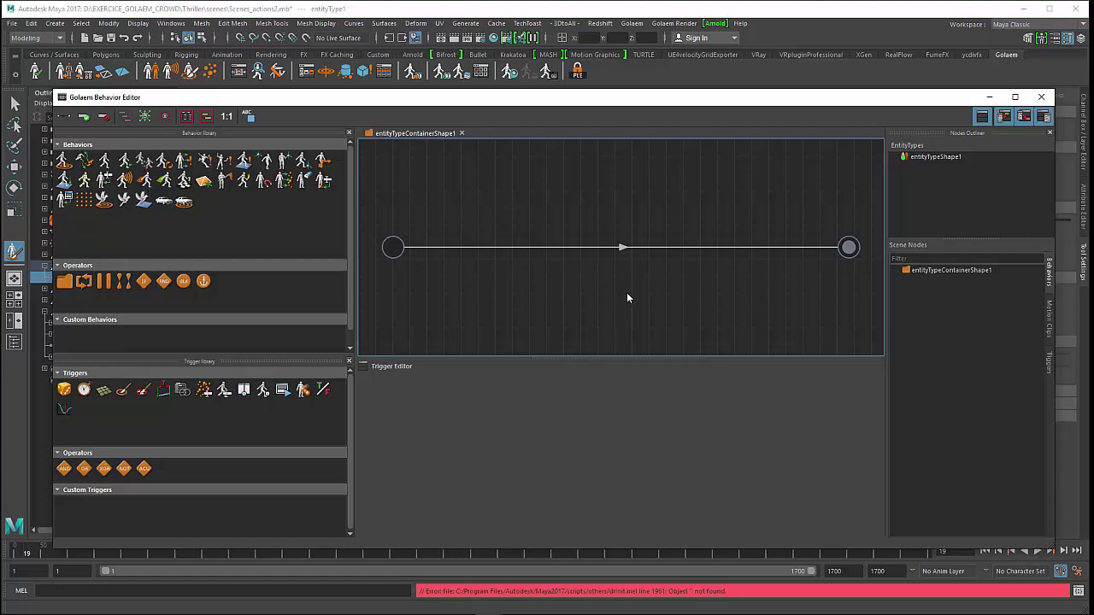
Reposition the Behavior Editor window so the full graph and Trigger Editor panels are visible.
middle_drag(632, 293, 630, 294)
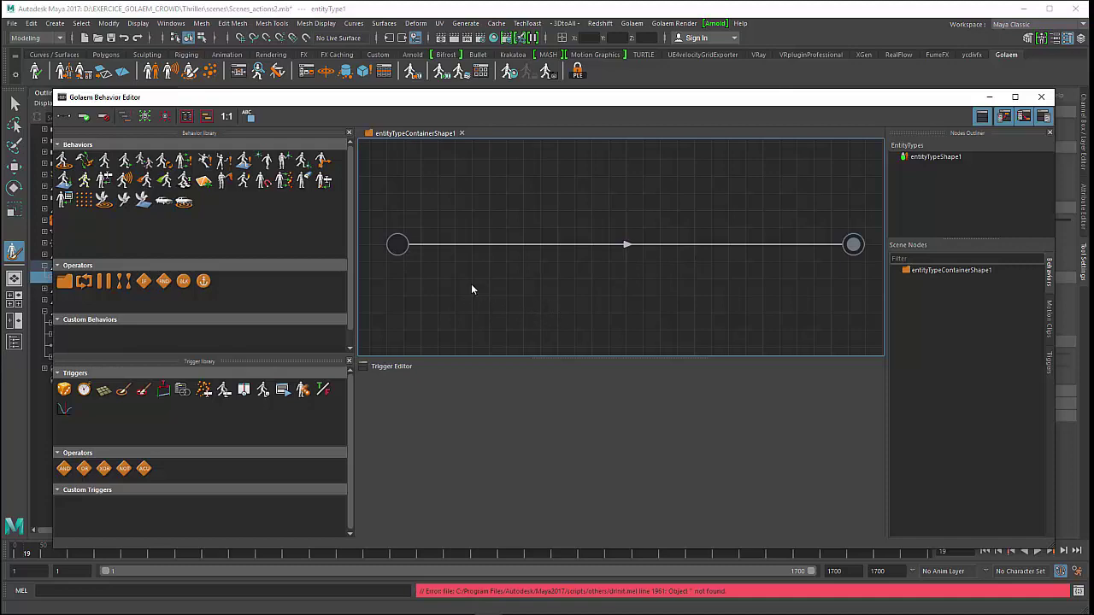
drag(385, 104, 377, 110)
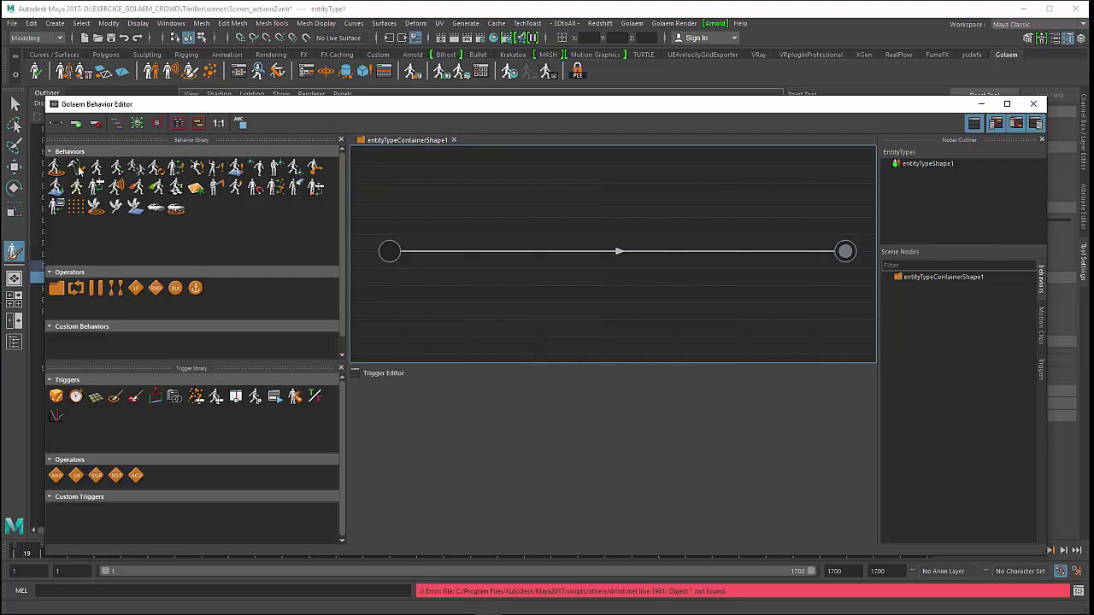
mouse_move(186, 107)
mouse_down()
mouse_move(211, 109)
mouse_move(202, 346)
mouse_up()
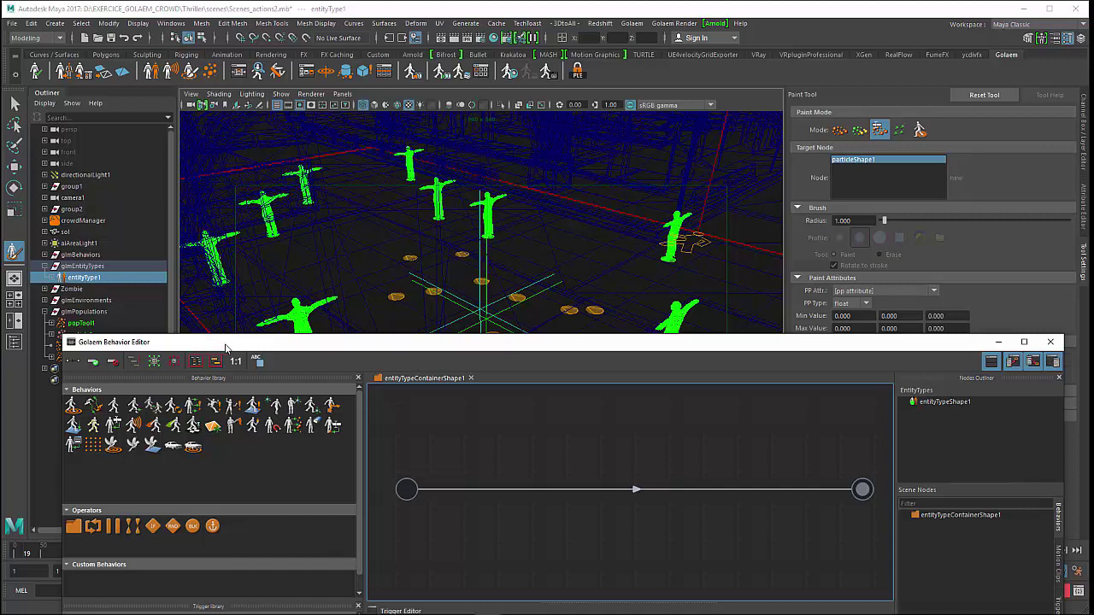
drag(228, 346, 214, 108)
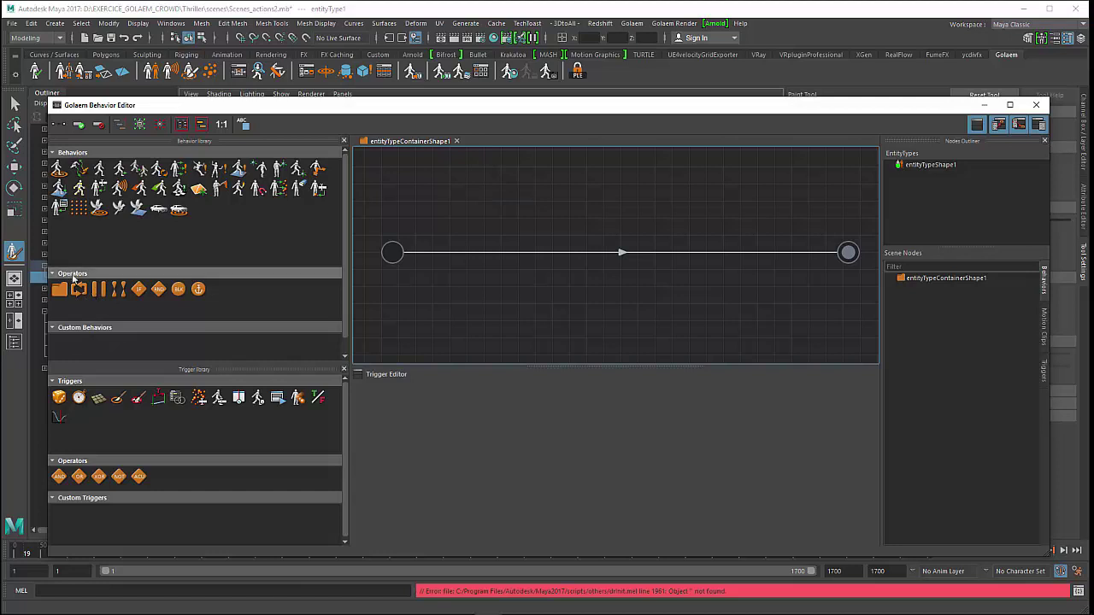
Drop a Parallel operator onto the start-end link and place a Navigation behavior inside it.
click(101, 292)
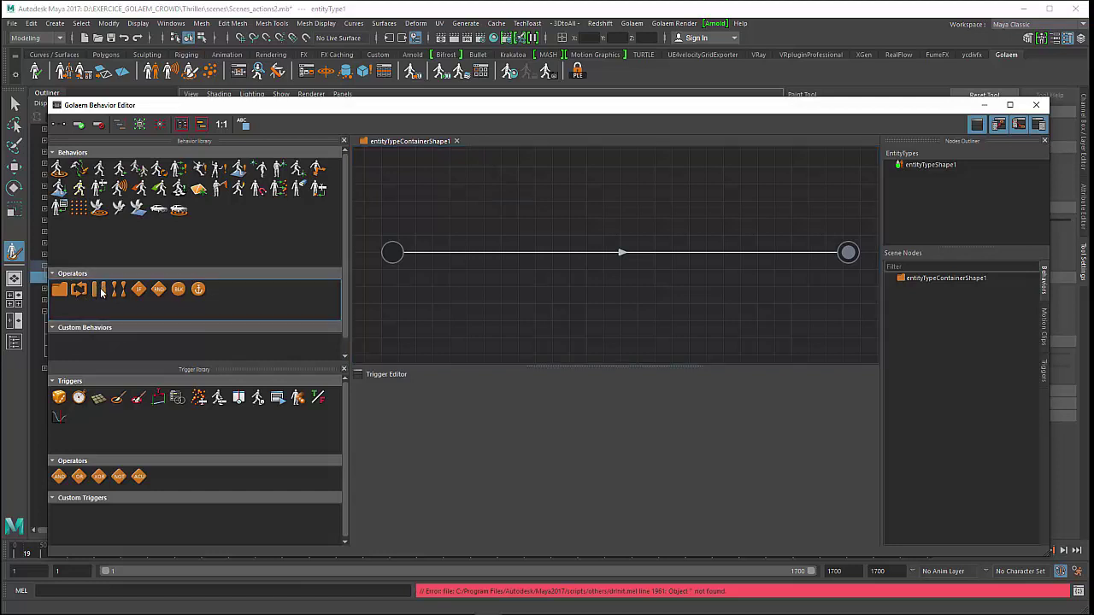
drag(101, 292, 590, 255)
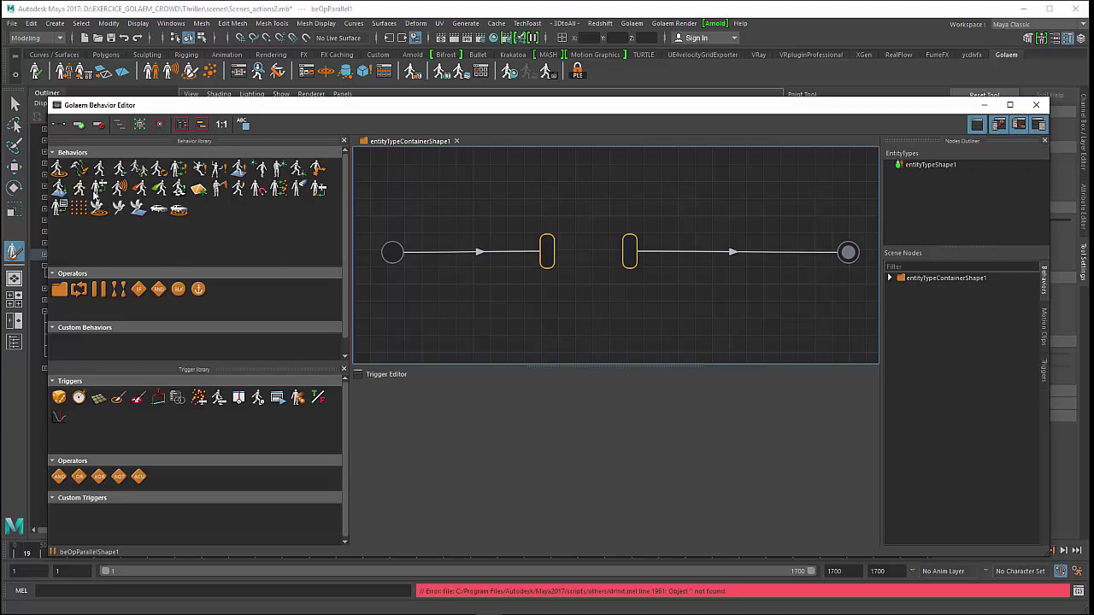
drag(94, 170, 595, 253)
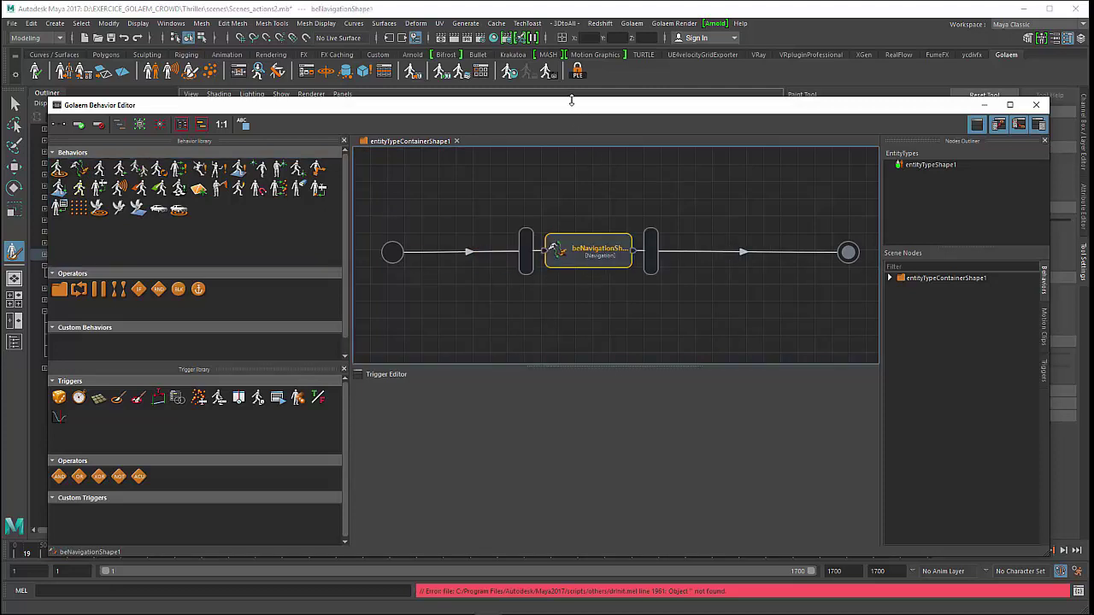
drag(571, 100, 560, 101)
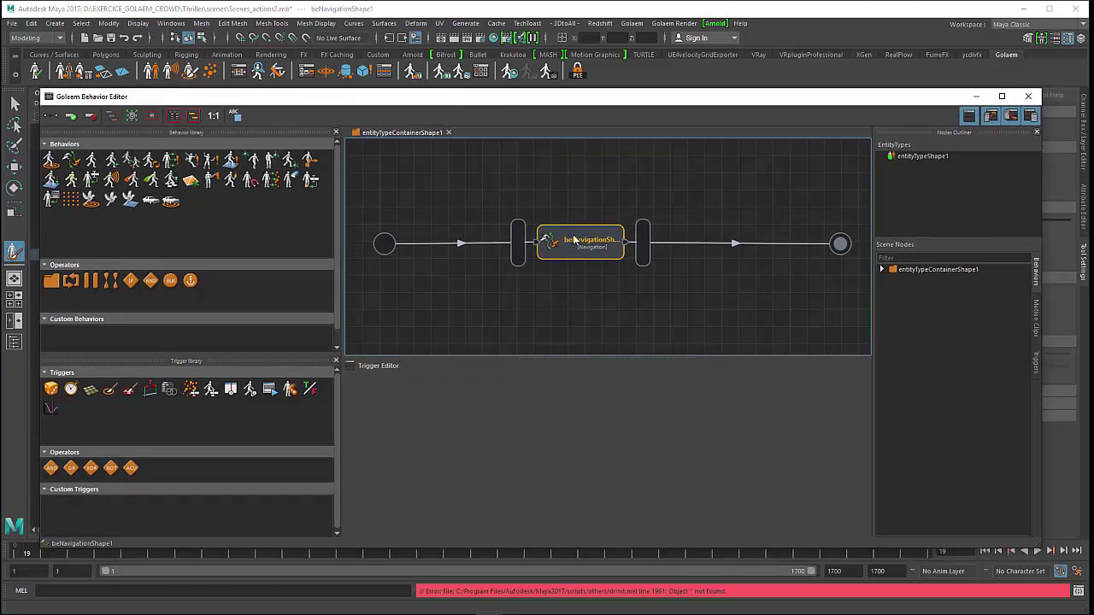
drag(521, 102, 513, 360)
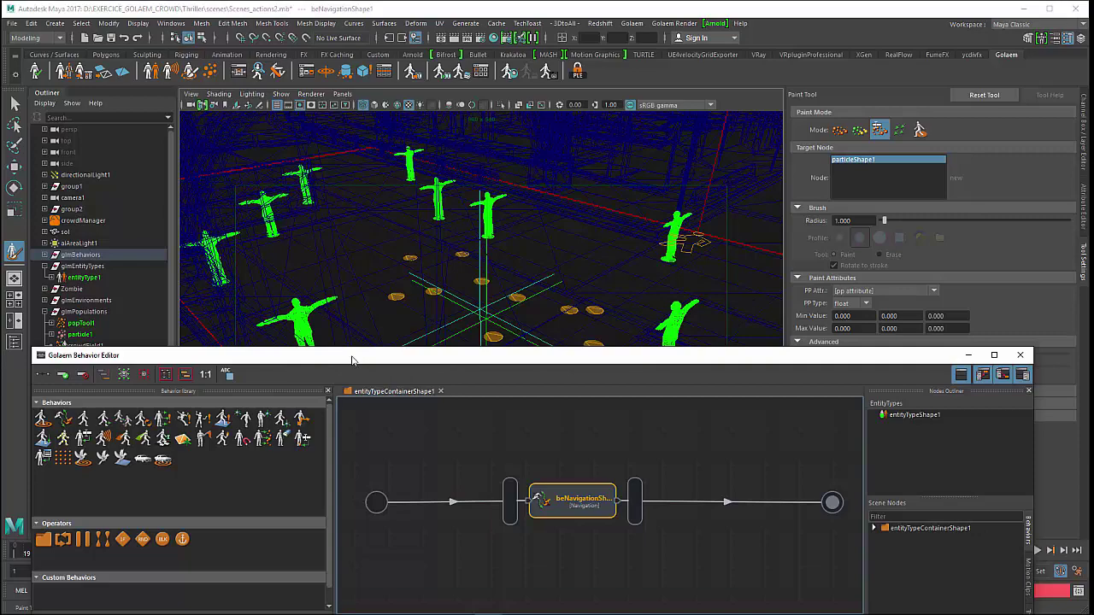
Add a Goto behavior, beGotoShape1, below beNavigationShape1 inside the parallel operator.
drag(351, 359, 345, 118)
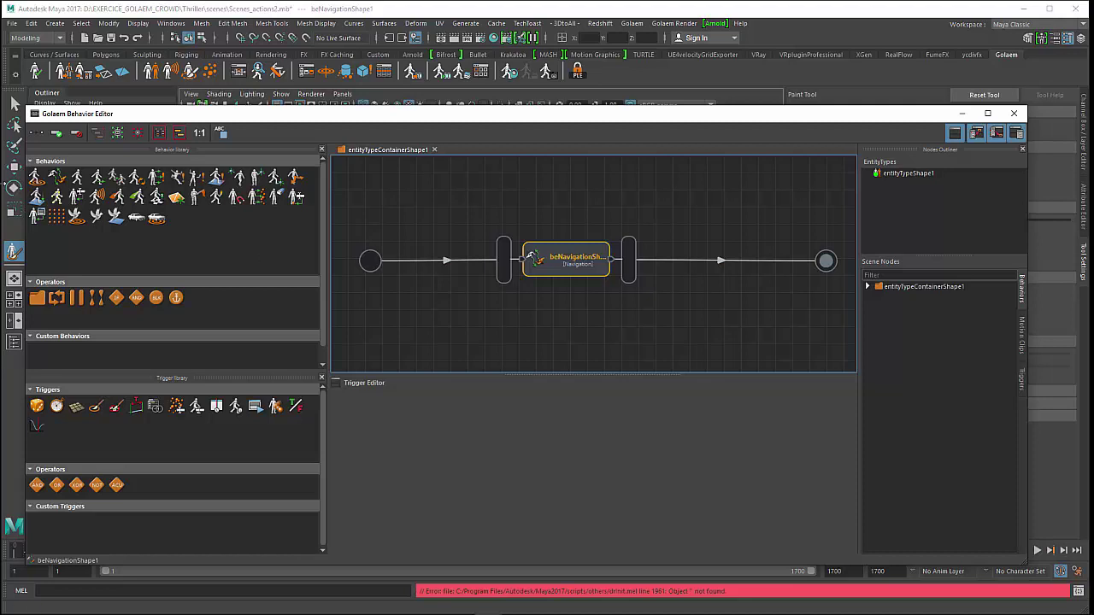
click(36, 177)
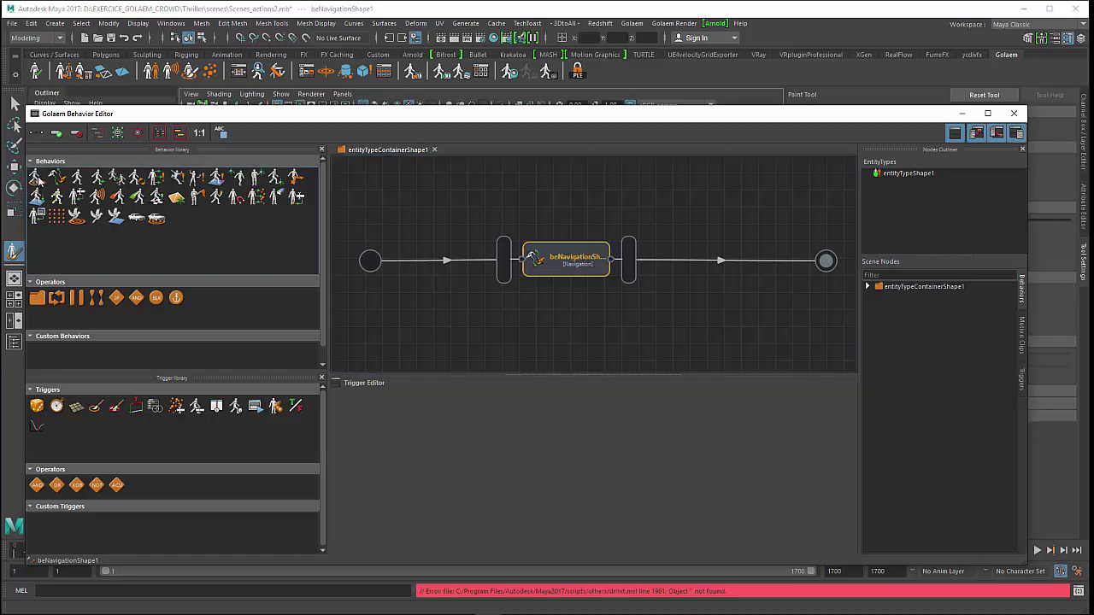
drag(37, 179, 566, 290)
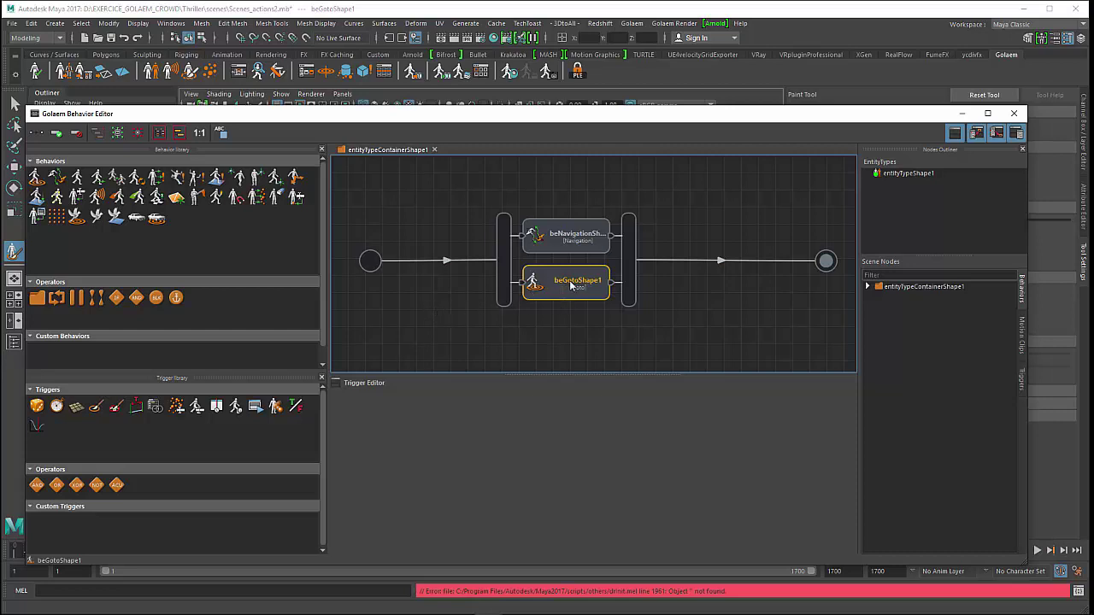
mouse_move(583, 119)
mouse_down()
mouse_move(360, 135)
mouse_move(599, 116)
mouse_up()
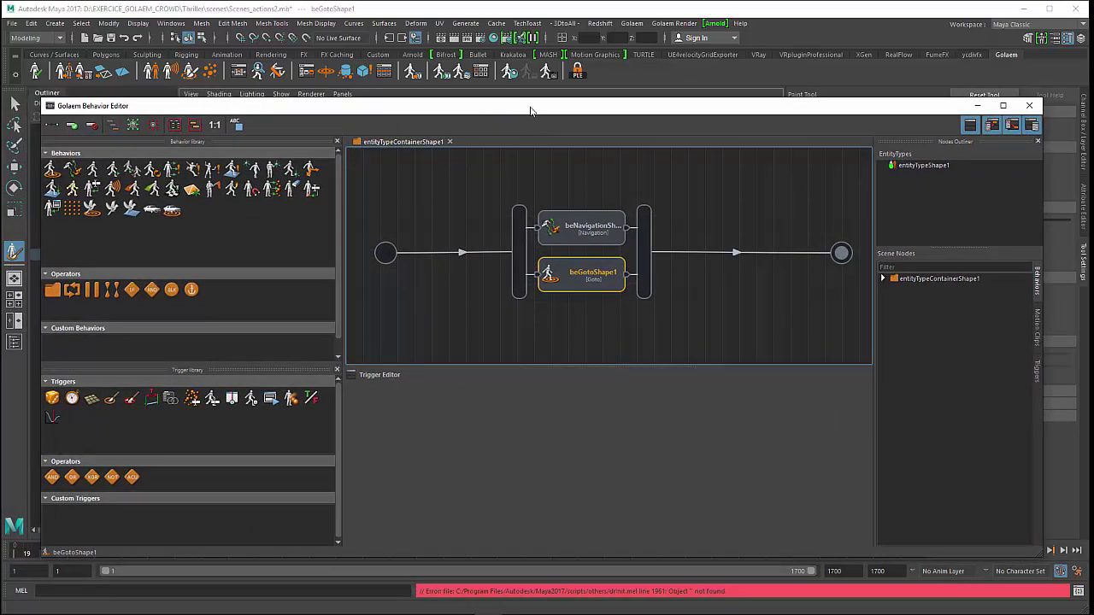
drag(530, 111, 528, 119)
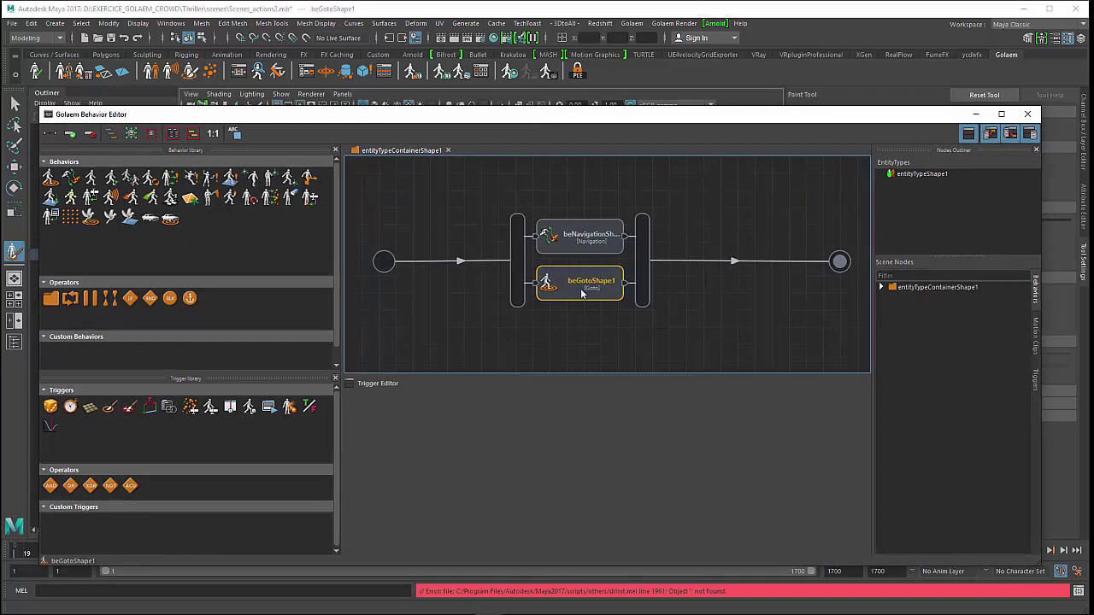
drag(649, 125, 999, 169)
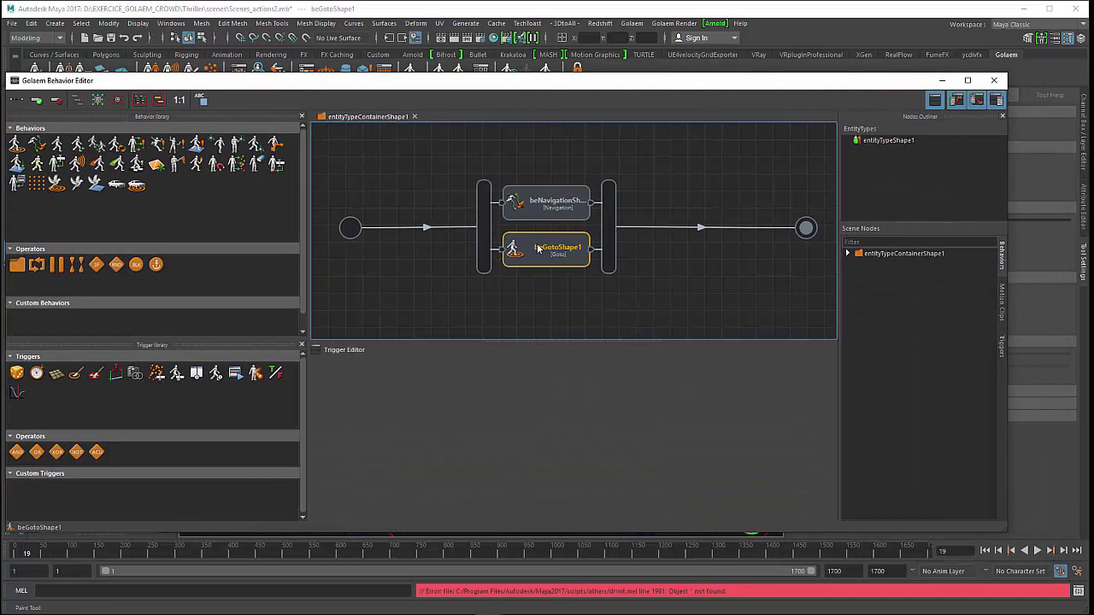
Select beGotoShape1 under entityTypeContainerShape1 > beOpParallelShape1 and show its Attribute Editor settings.
drag(708, 89, 614, 91)
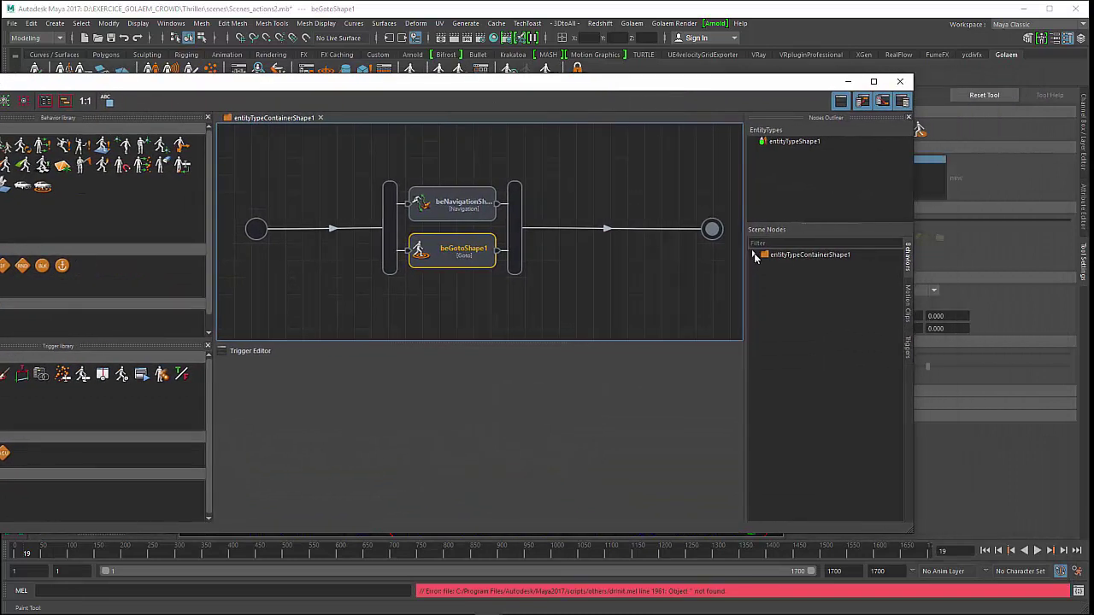
click(753, 255)
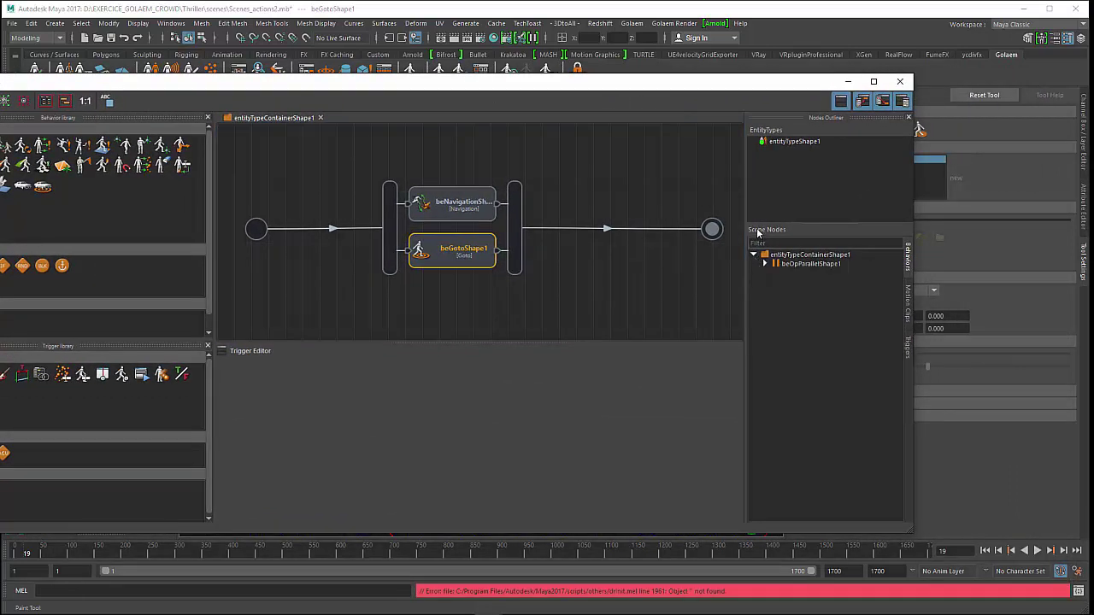
click(764, 264)
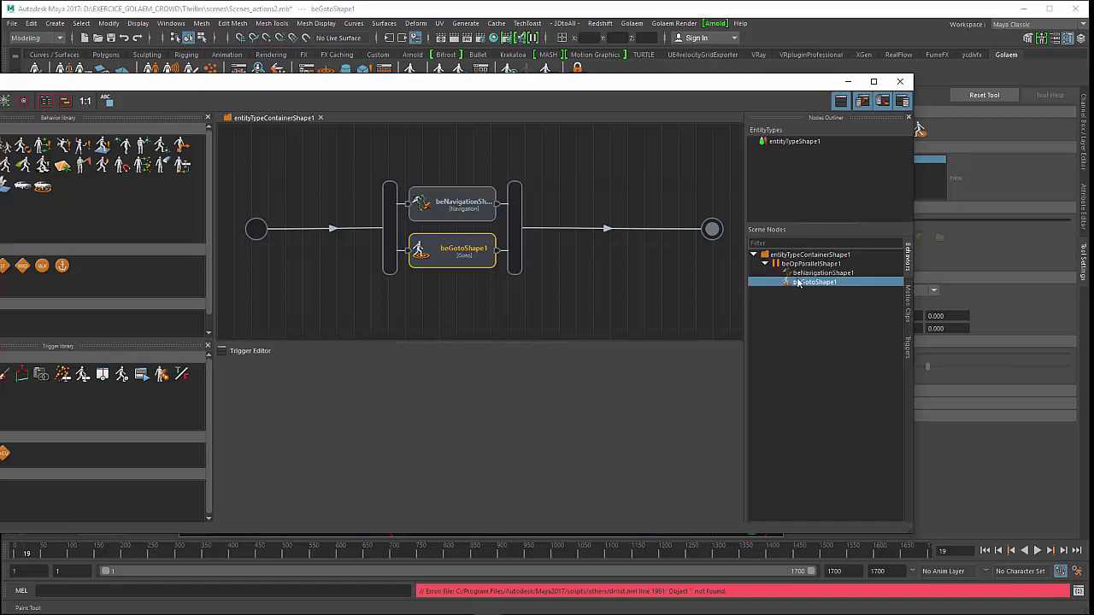
click(801, 274)
click(800, 283)
drag(765, 89, 823, 456)
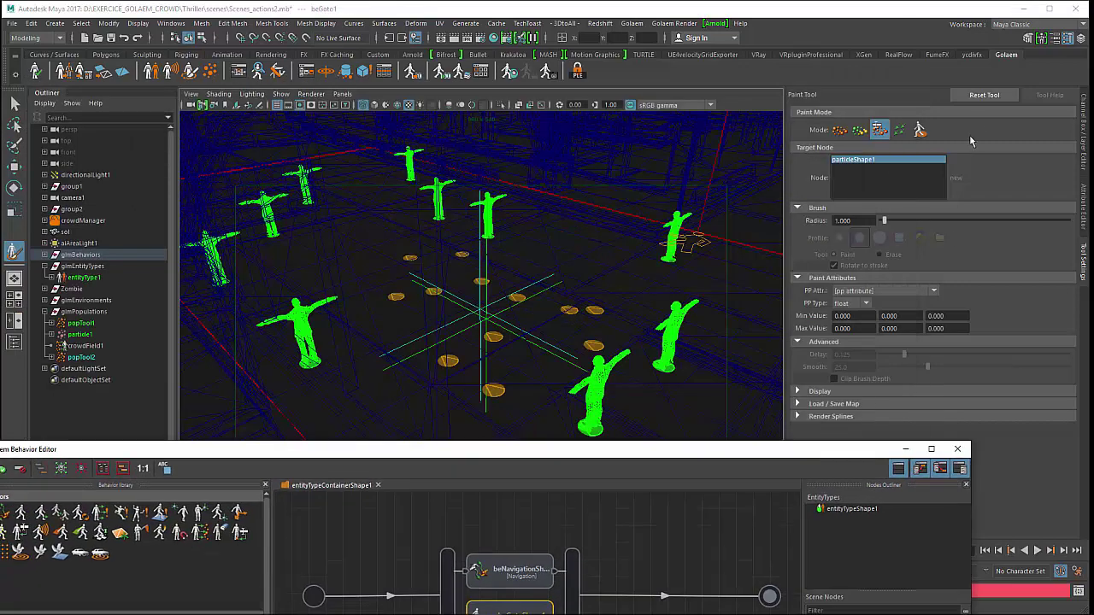
click(1082, 170)
click(1085, 199)
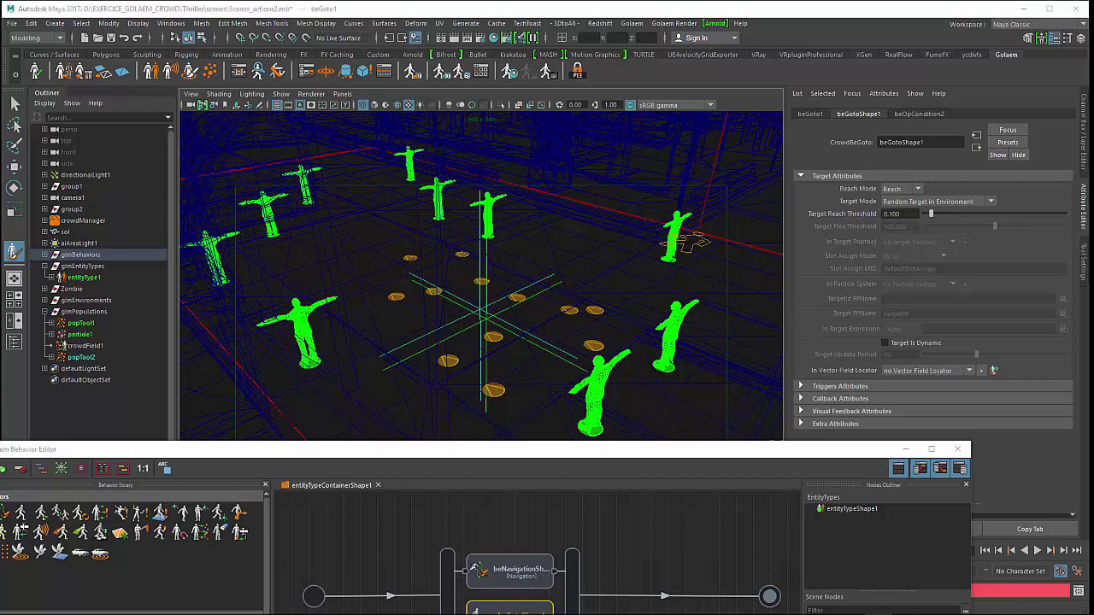
Rewind to the first frame, play the simulation and stop around frame 291.
click(985, 550)
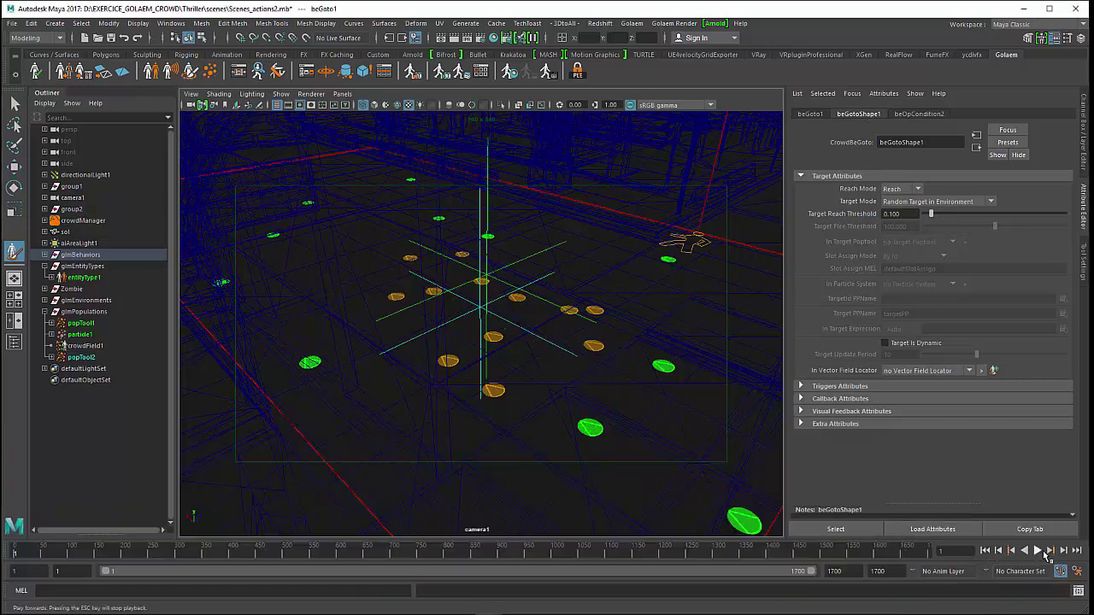
click(1037, 551)
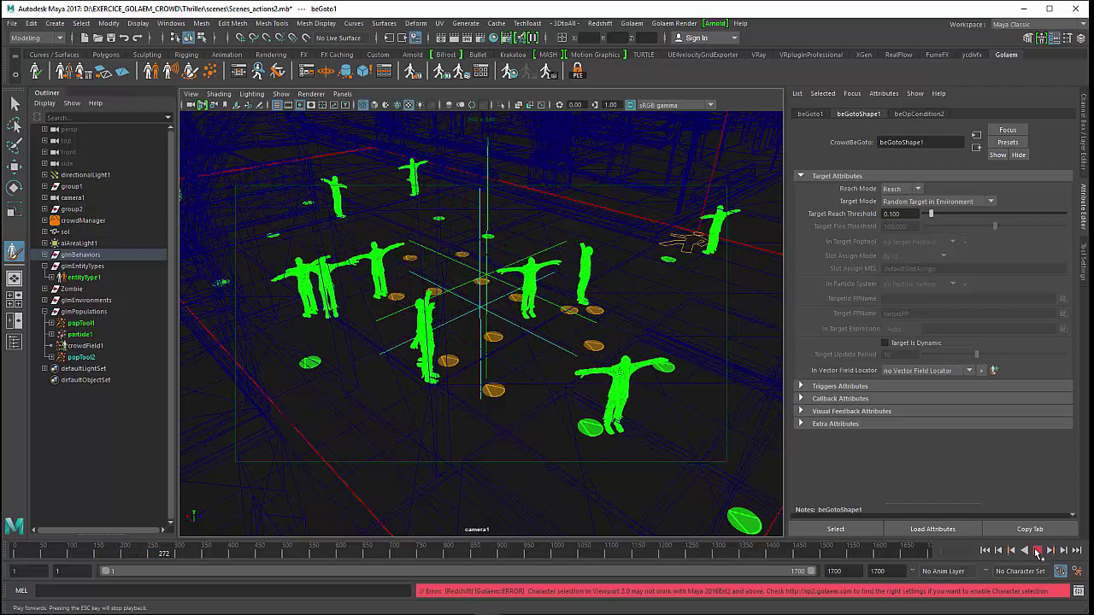
click(1037, 551)
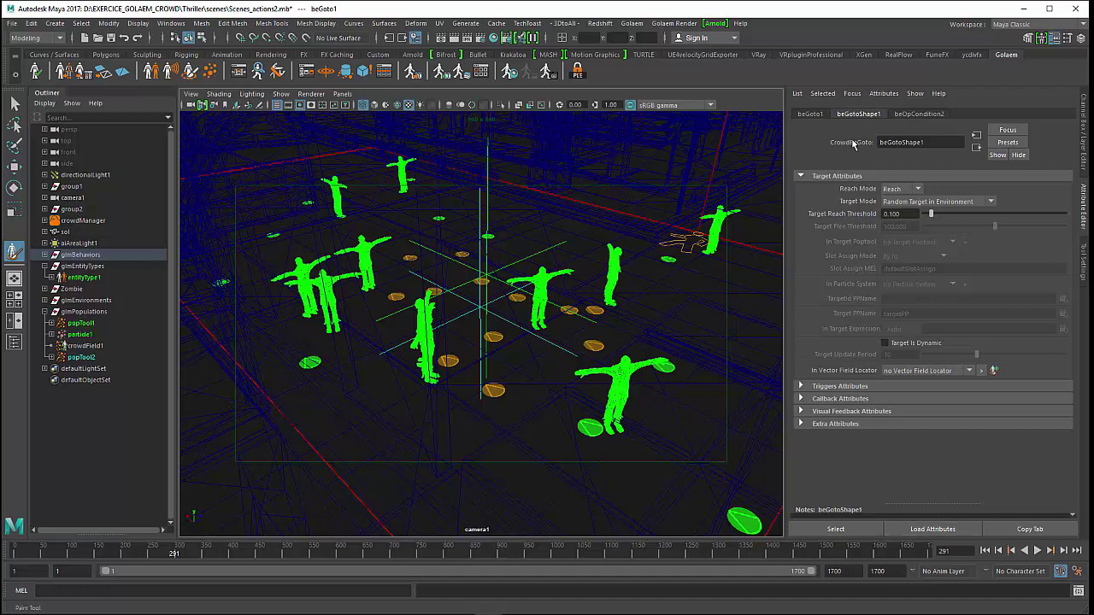
Set Target Mode to Use Target Poptool with popToolShape2 slots assigned By Id, then rewind to frame 1.
click(907, 206)
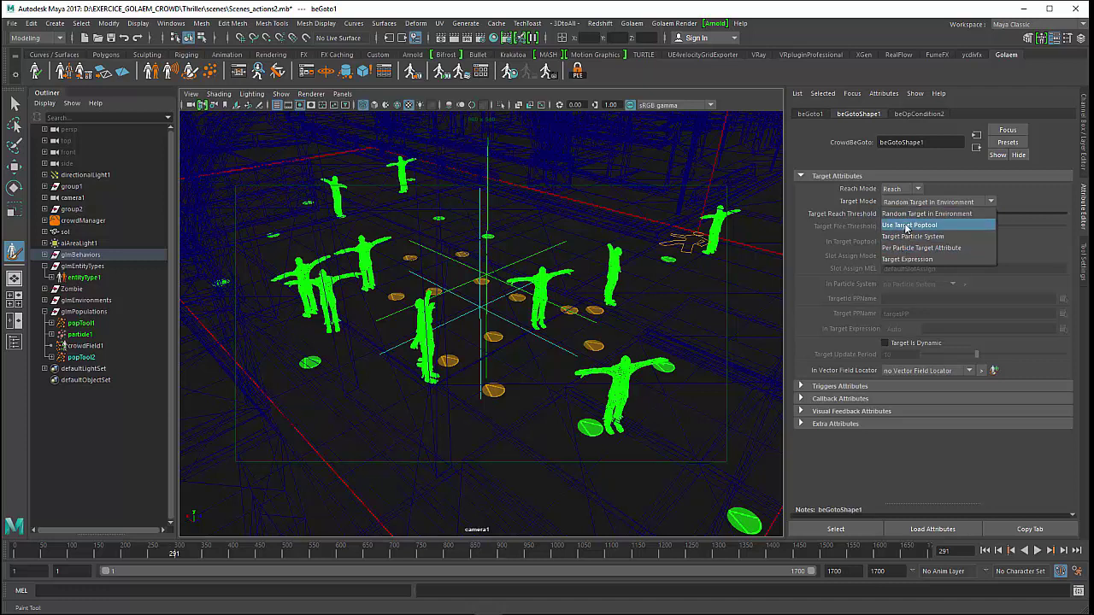
click(905, 226)
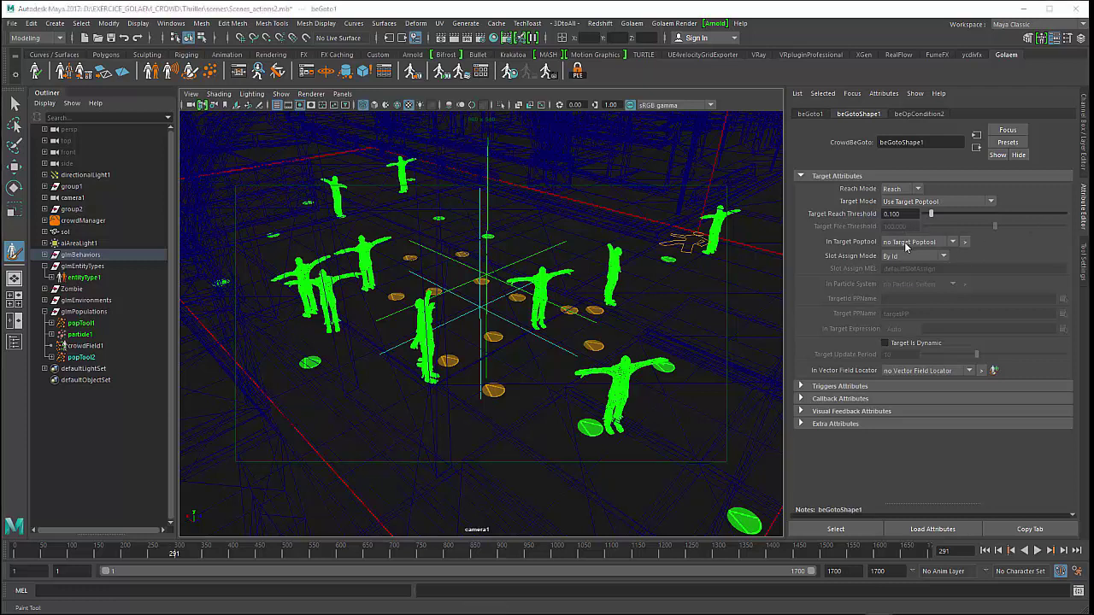
click(907, 243)
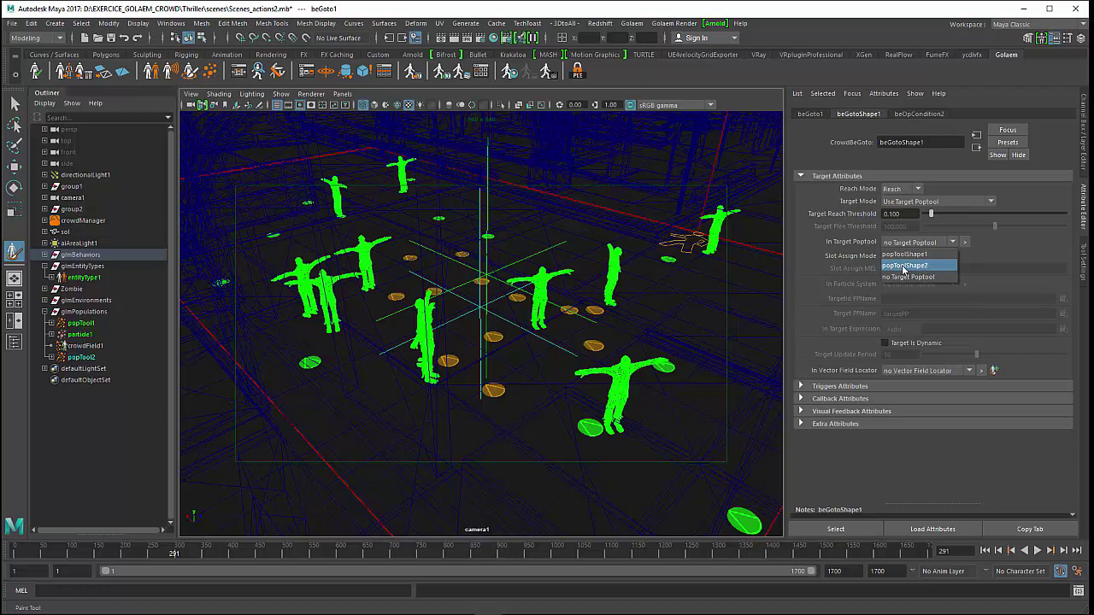
click(904, 266)
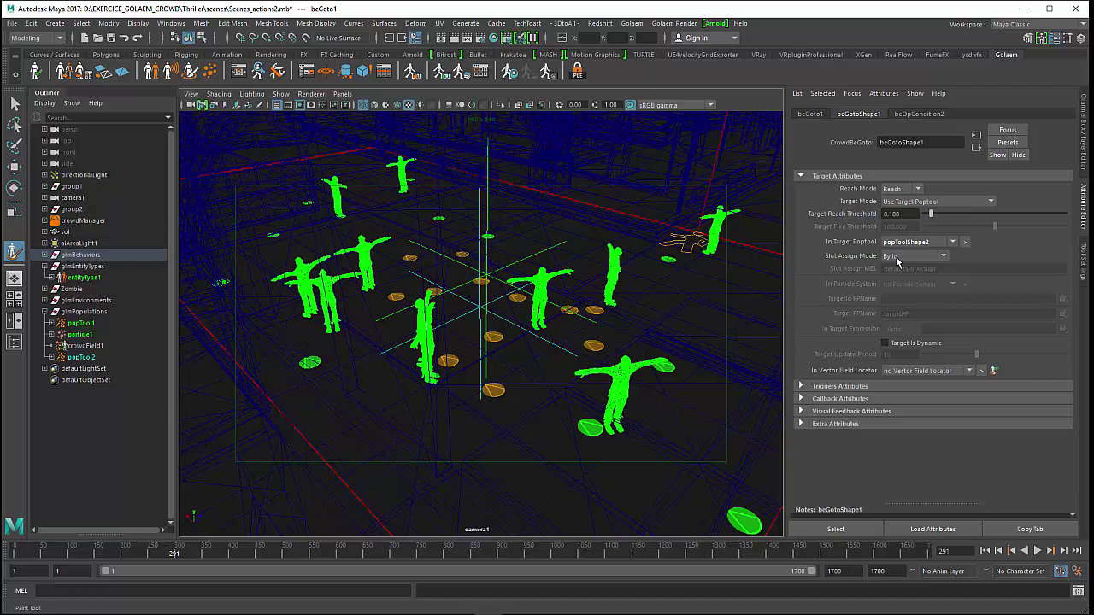
click(914, 245)
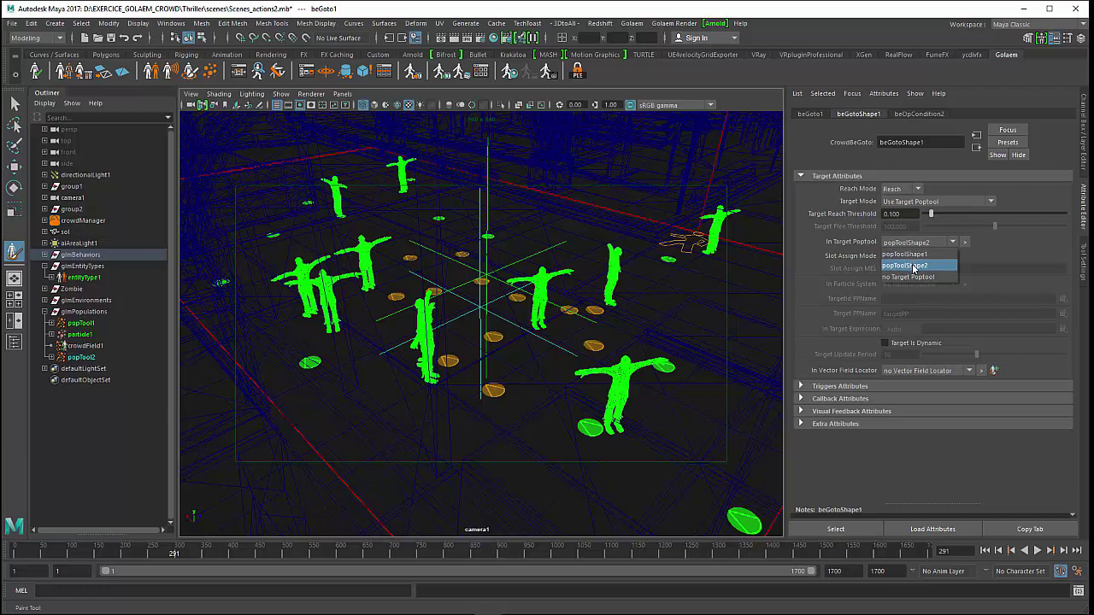
click(912, 267)
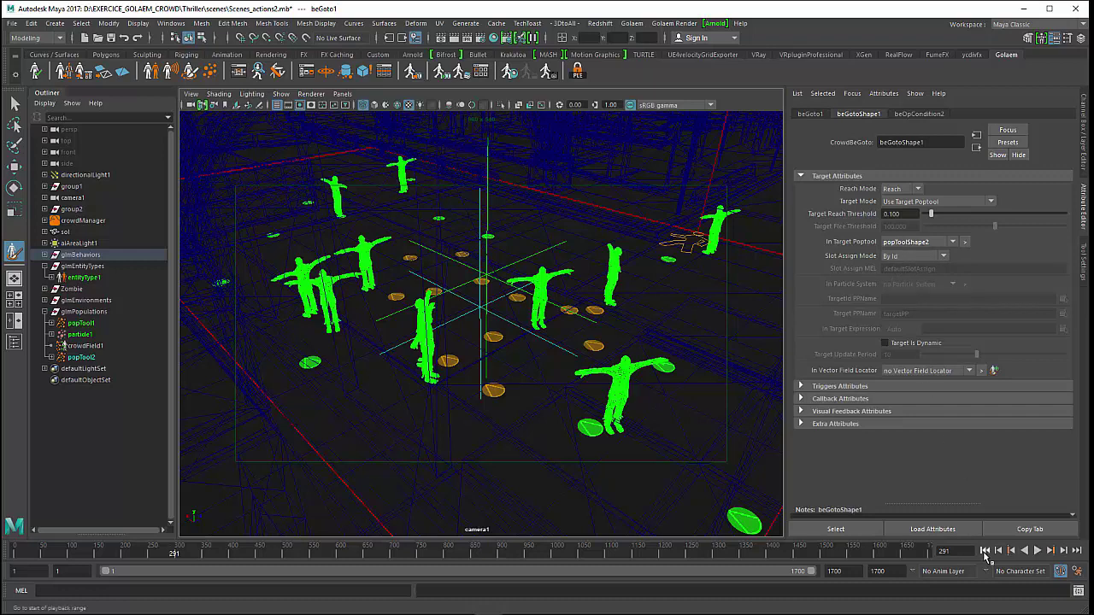
click(987, 551)
Play the simulation, orbit around the crowd gathered on the target slots, and stop at frame 664.
click(1036, 550)
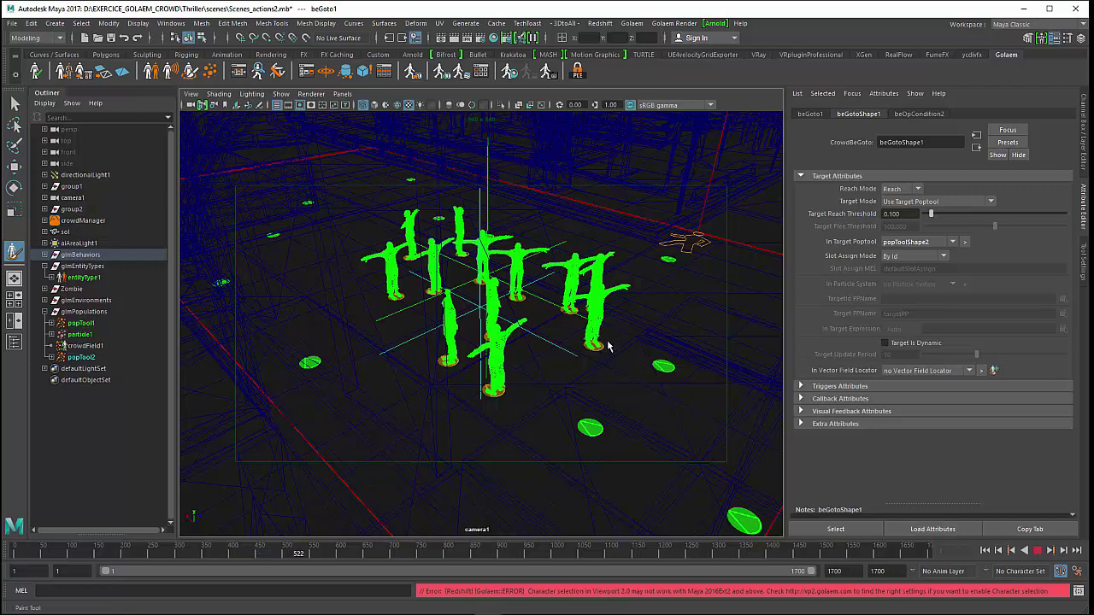
mouse_move(608, 346)
alt+mouse_down()
mouse_move(549, 379)
mouse_move(593, 361)
mouse_move(595, 341)
alt+mouse_up()
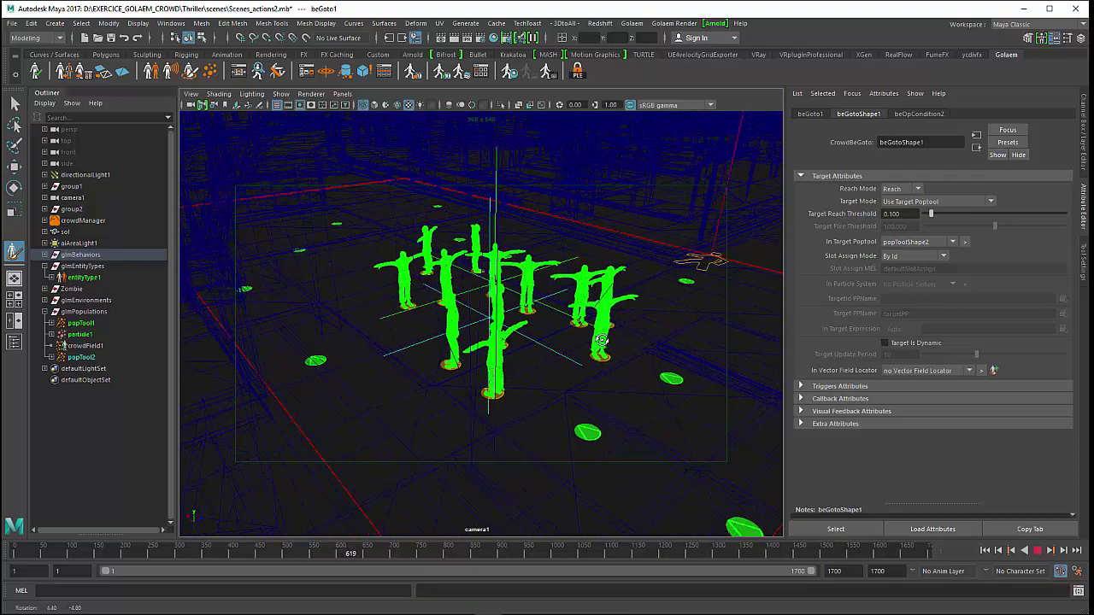
click(1043, 551)
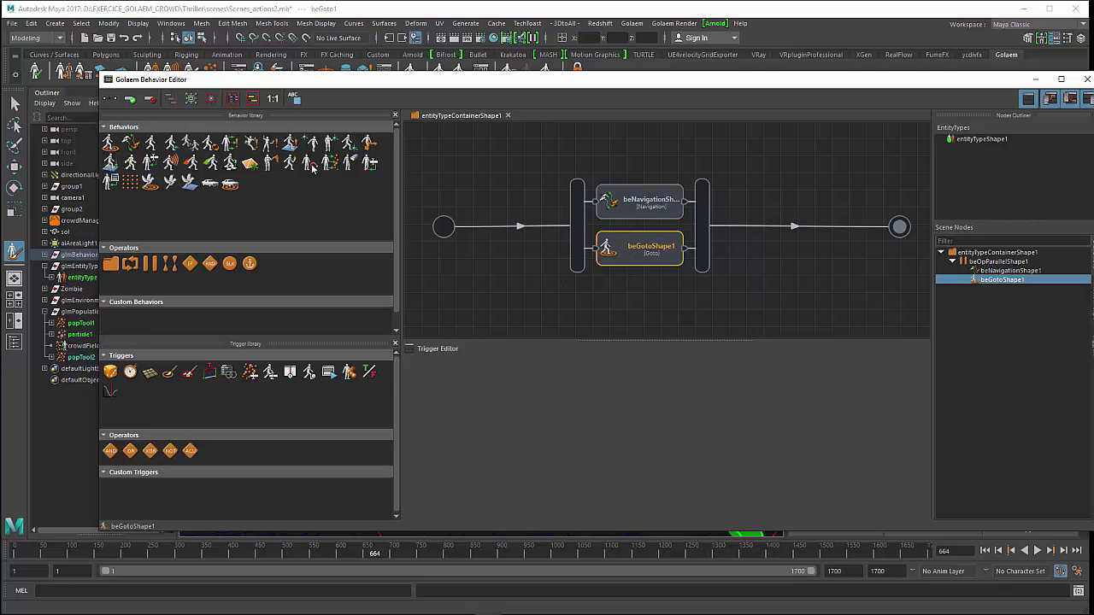
Add a Locomotion behaviour as a third parallel branch and expand its motionClipShape1 settings.
drag(174, 152, 637, 280)
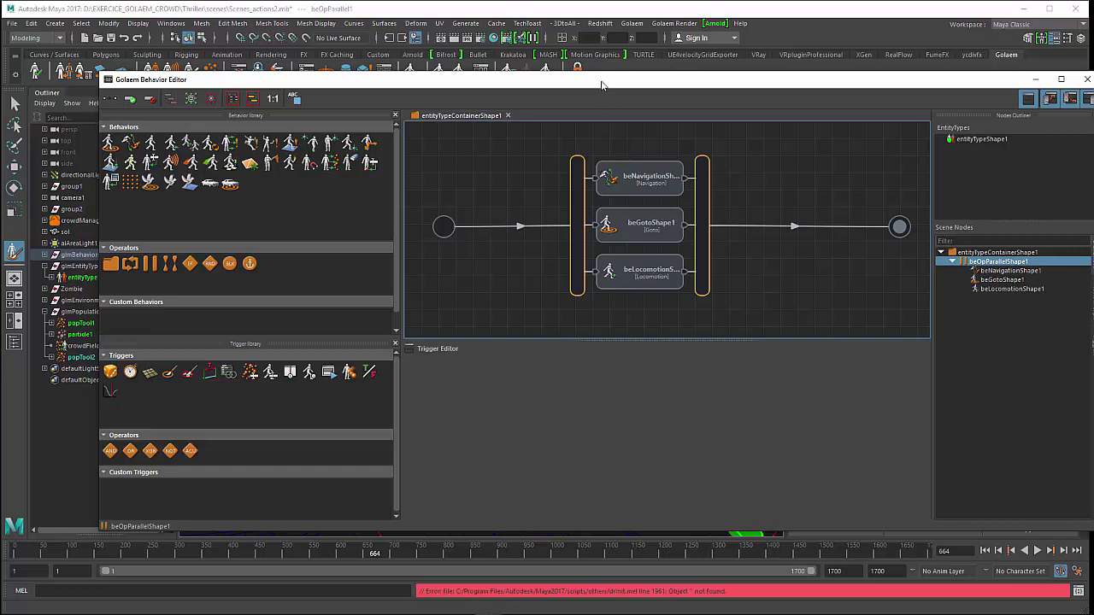
drag(601, 85, 974, 83)
click(641, 267)
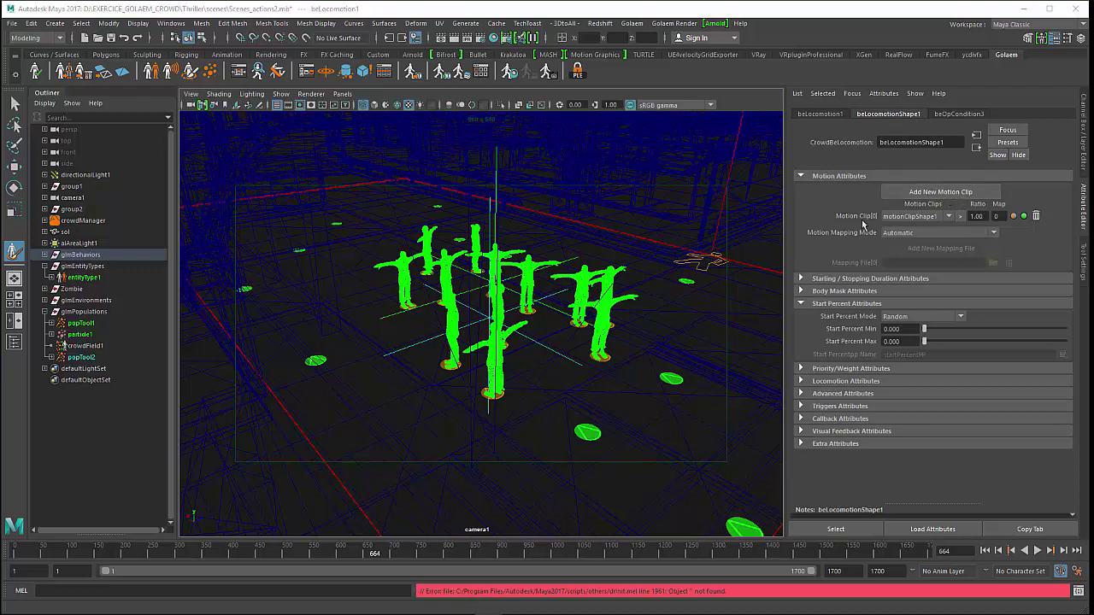
click(961, 218)
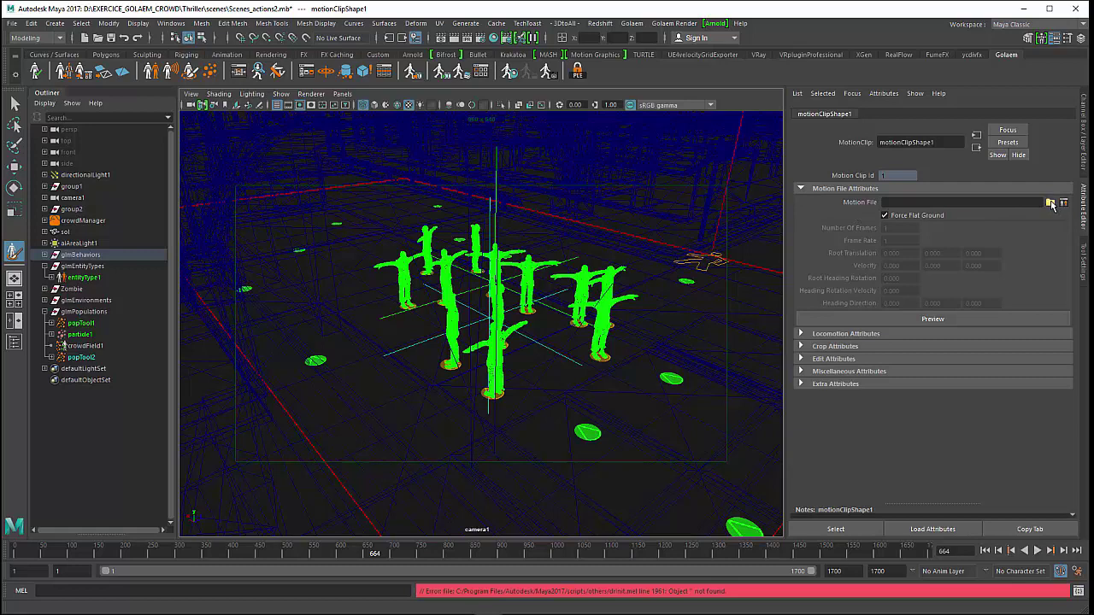
Load walk_zombie01.gmo (97 frames at 24 fps) as the clip's motion file.
click(1050, 202)
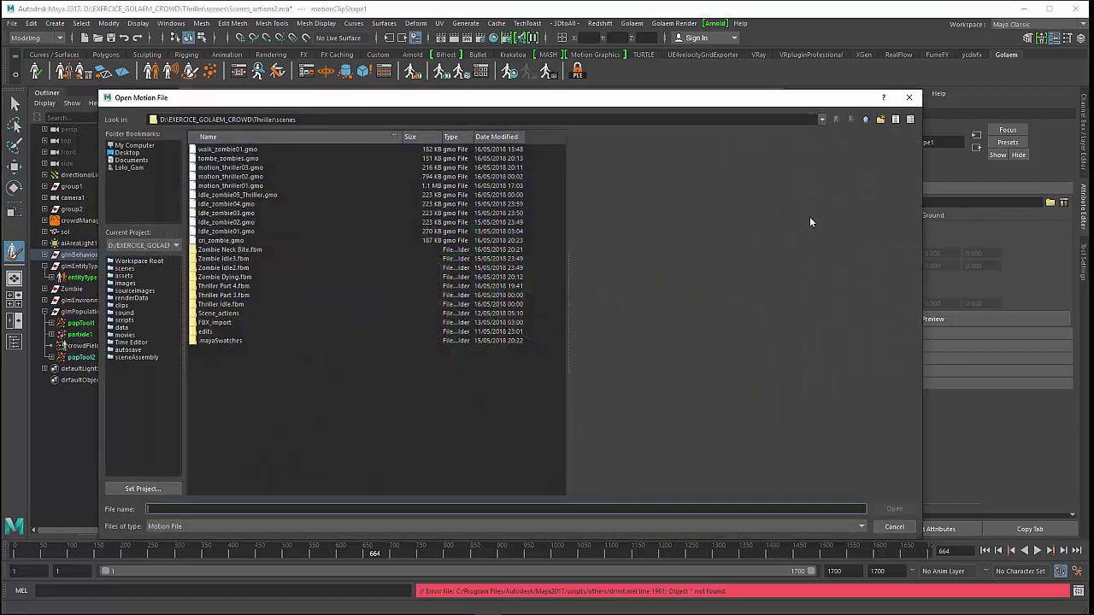
drag(408, 104, 488, 101)
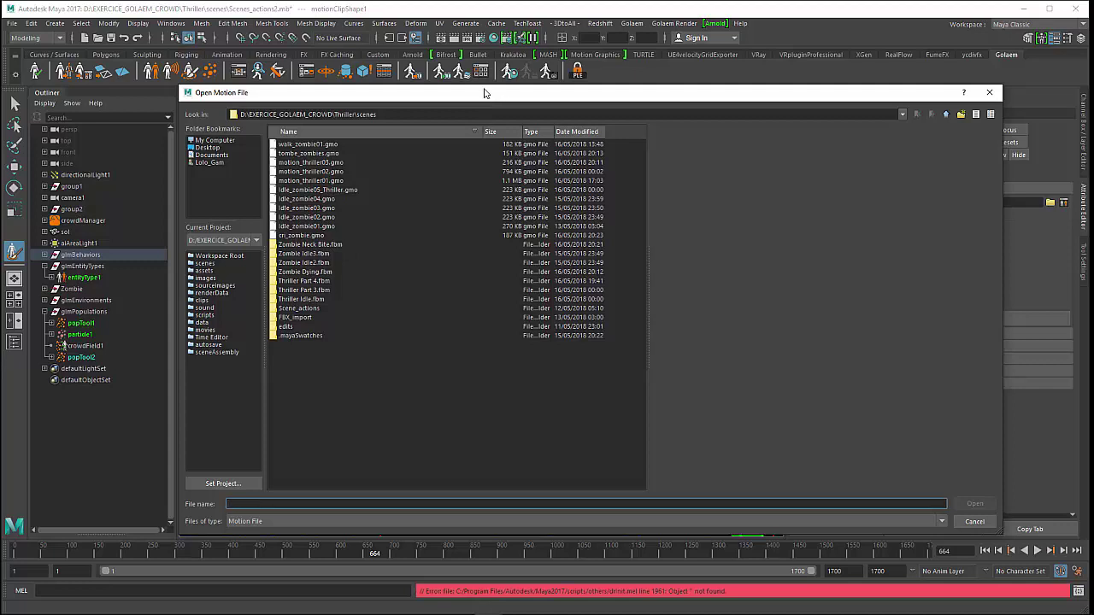
drag(386, 100, 379, 93)
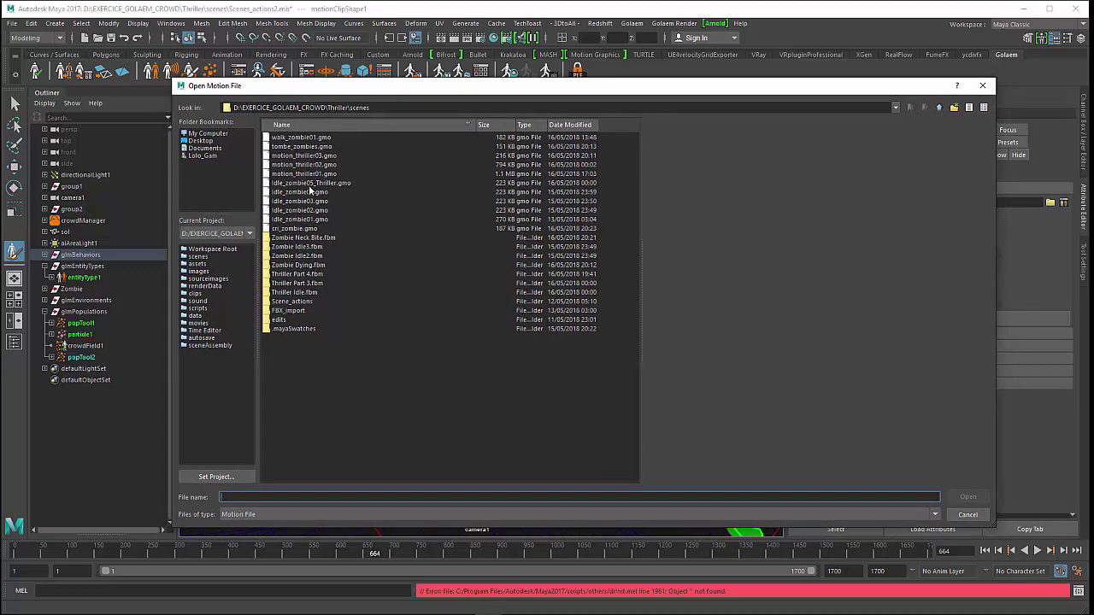
click(299, 138)
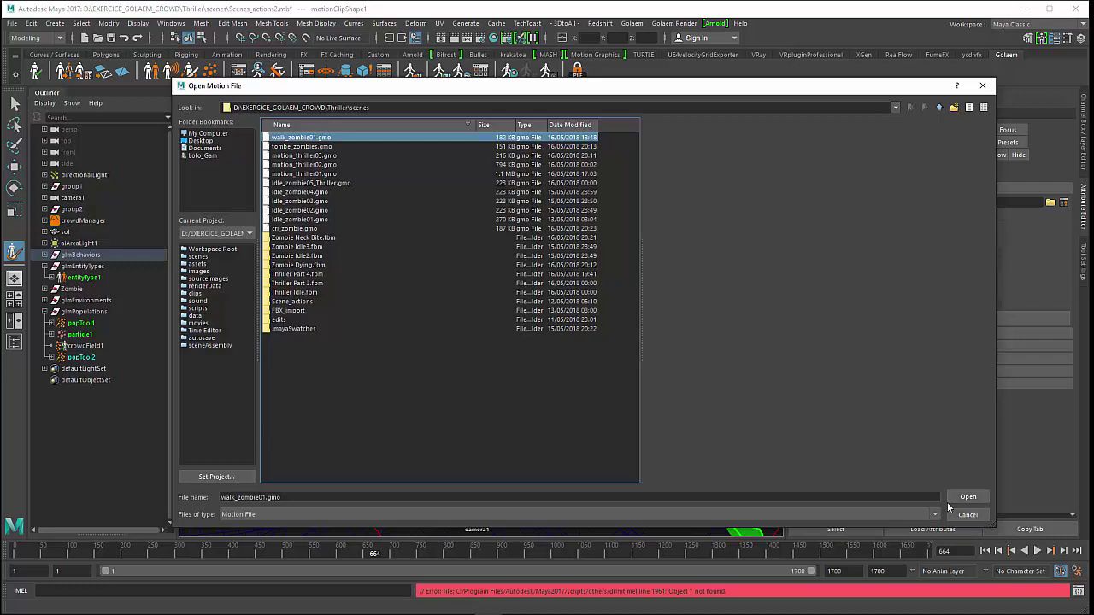
click(967, 499)
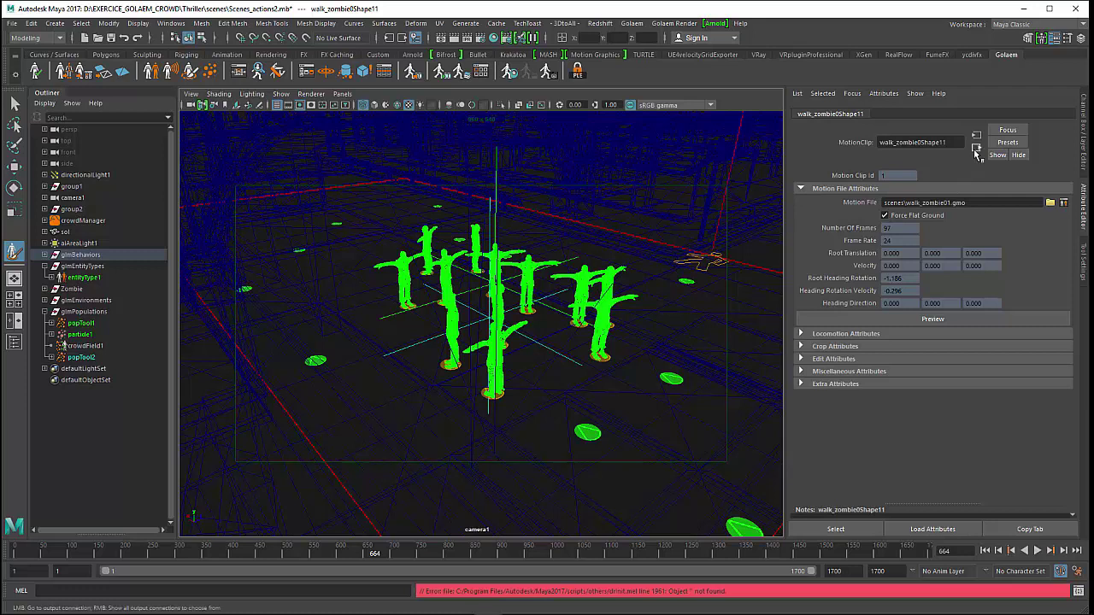
Rewind to the first frame, play the zombie walk briefly, then stop.
click(984, 551)
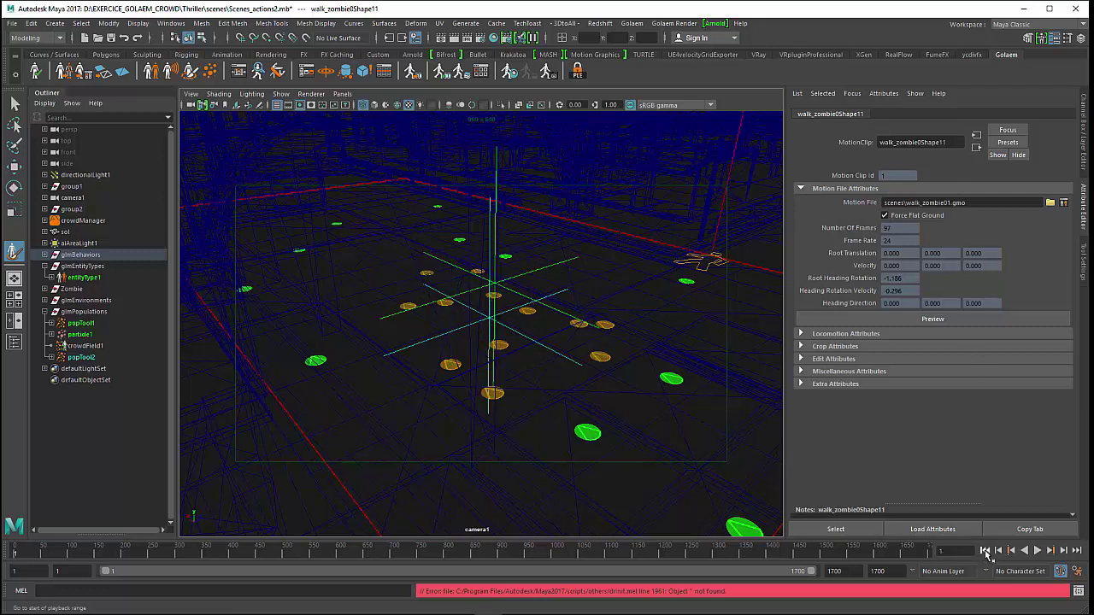
click(1036, 551)
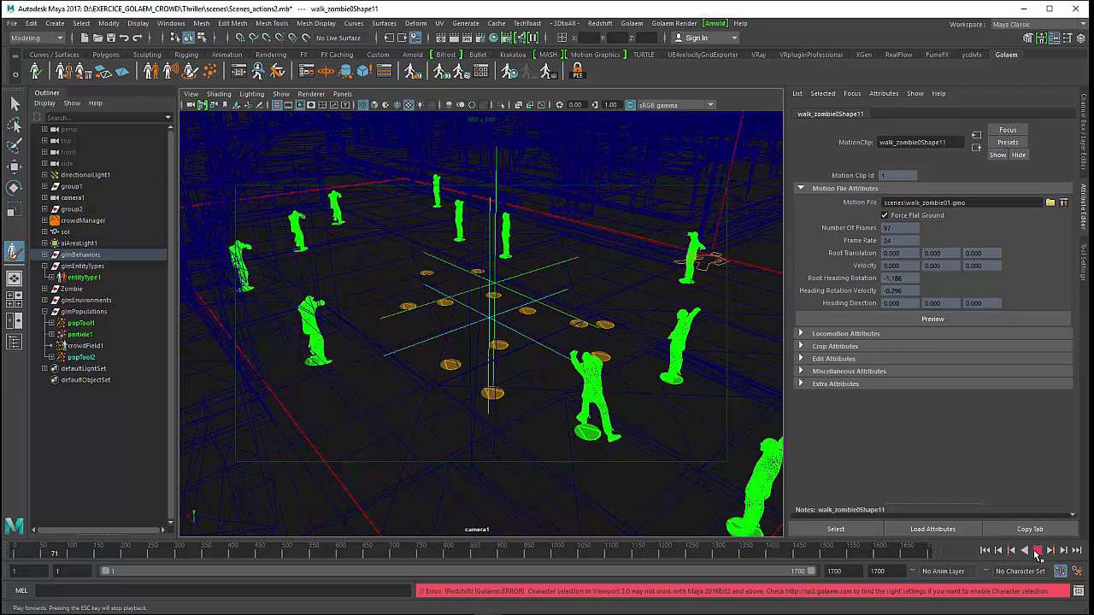
click(1035, 551)
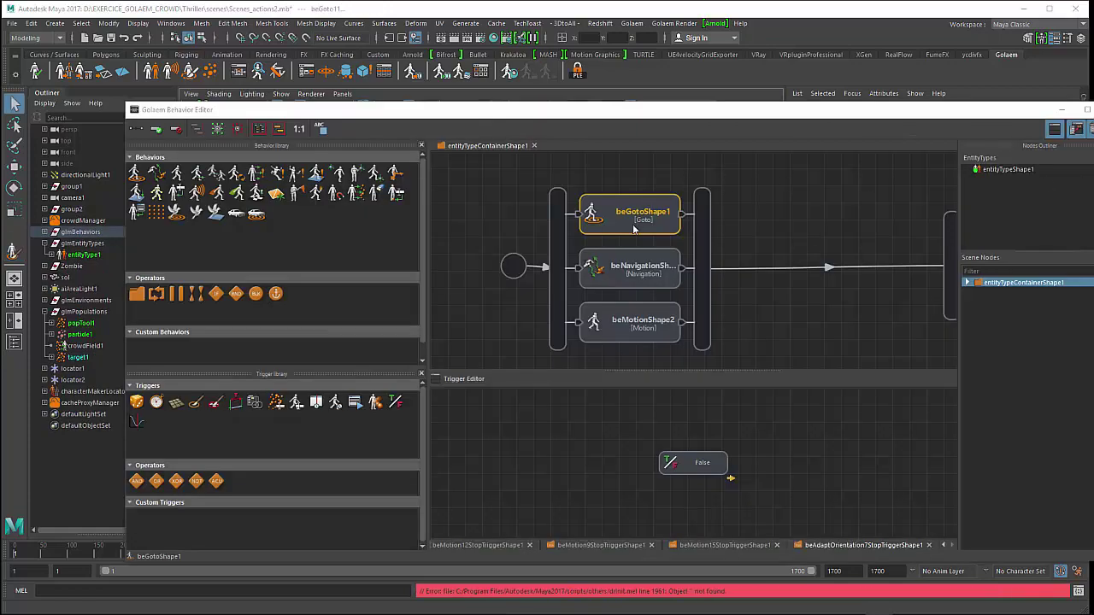
Set the Goto Target Reach Threshold to 0.1 and play the crowd simulation.
drag(636, 109, 1093, 155)
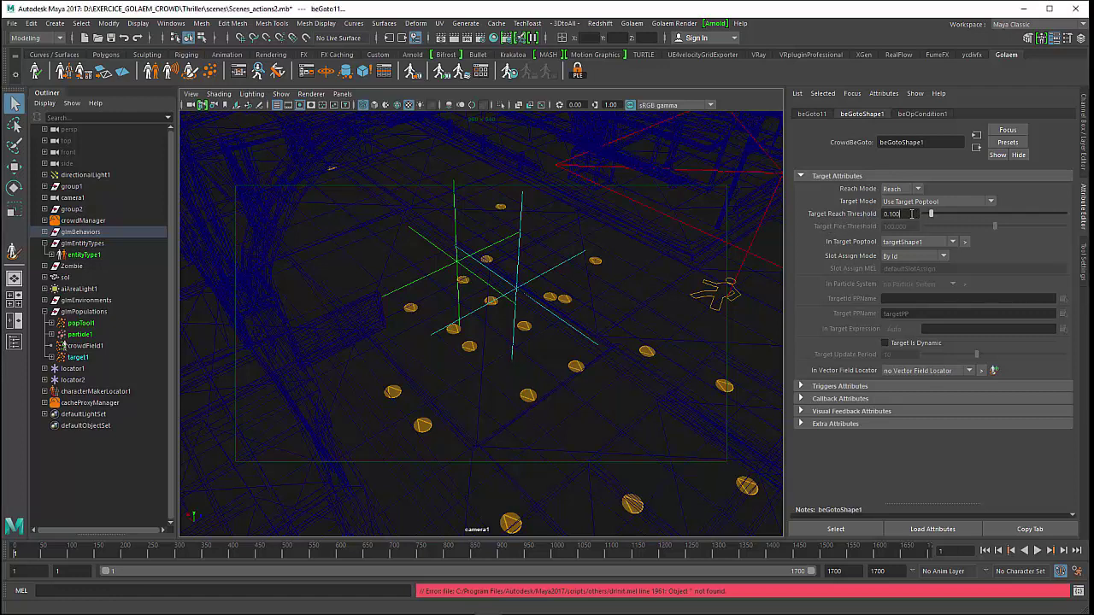
drag(908, 214, 875, 215)
click(930, 214)
mouse_move(931, 215)
mouse_down()
mouse_move(1071, 220)
mouse_move(949, 216)
mouse_up()
text(0.1)
key(Return)
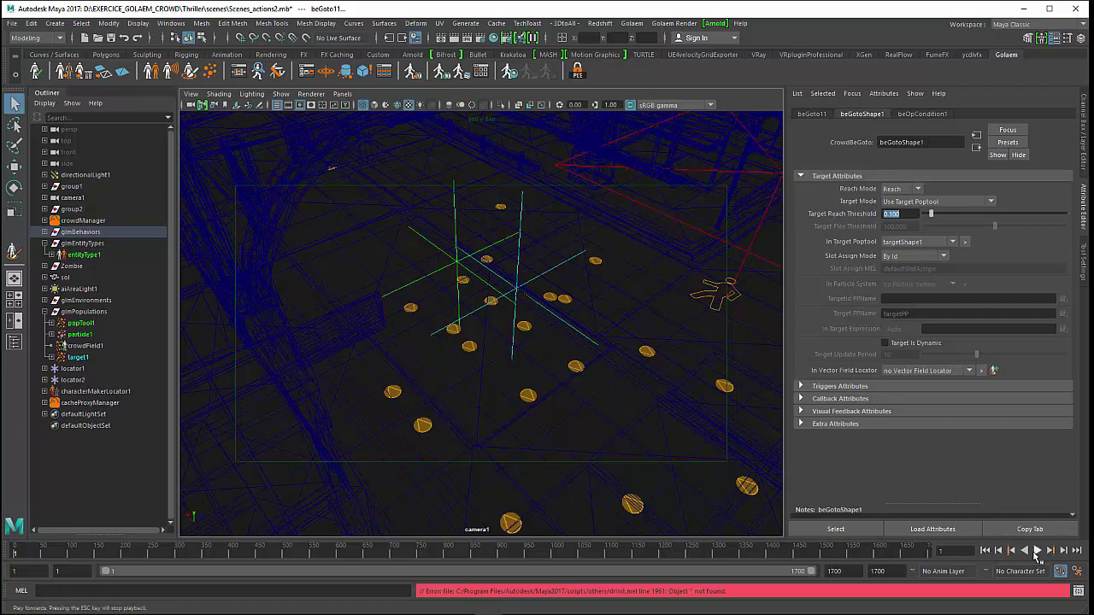
click(1037, 551)
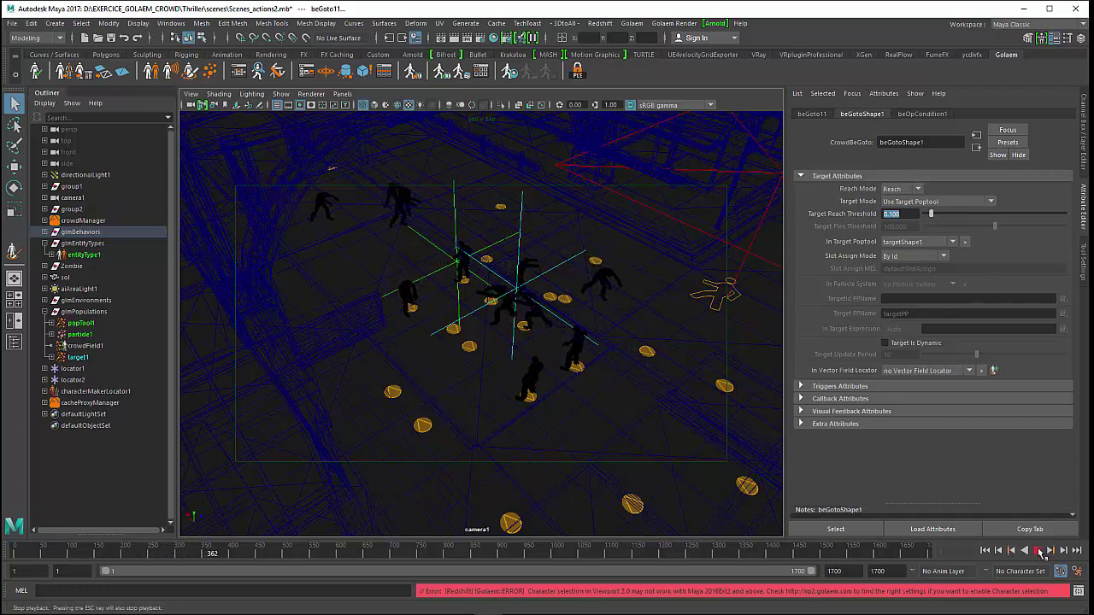
Stop playback at frame 383 with Esc.
key(Escape)
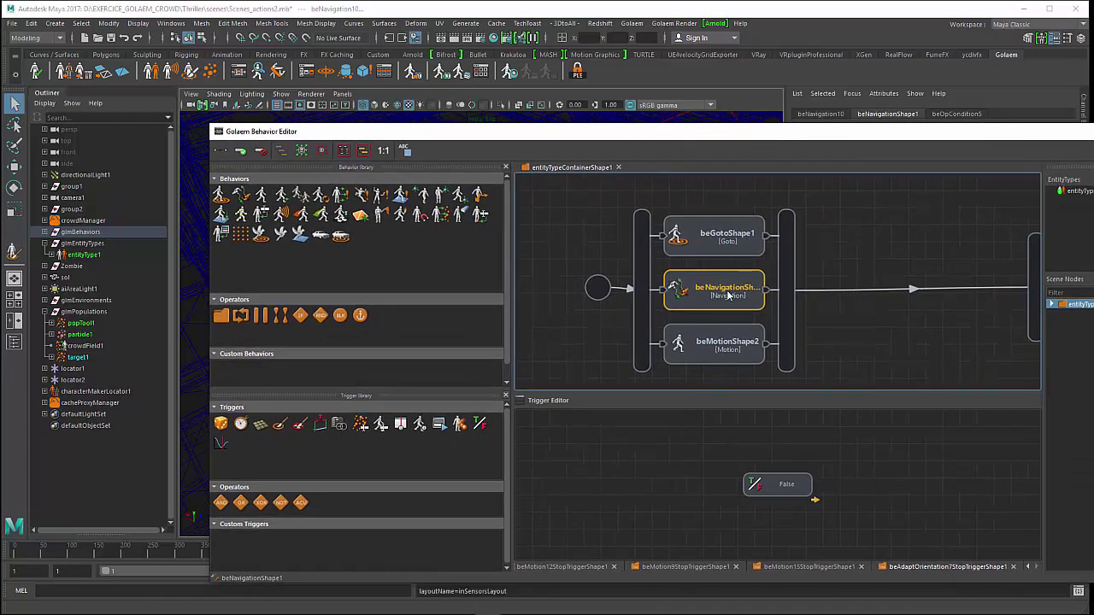
Select beMotionShape2 and give its walk clip a speed ratio from 3.500 to 3.700.
mouse_move(705, 149)
mouse_down()
mouse_move(678, 162)
mouse_move(327, 88)
mouse_move(288, 104)
mouse_up()
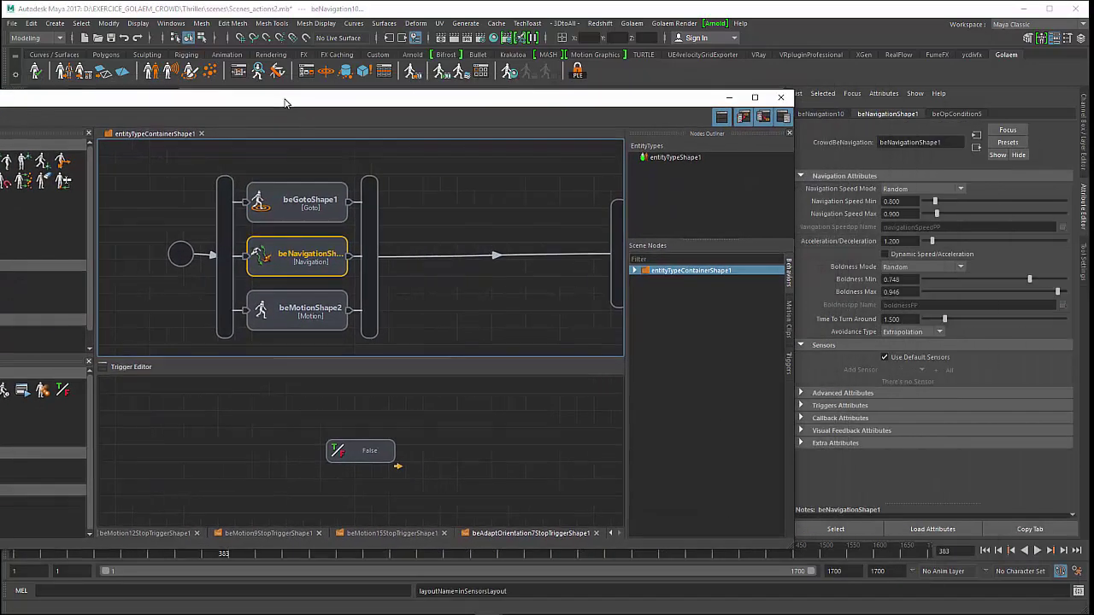
drag(794, 256, 738, 256)
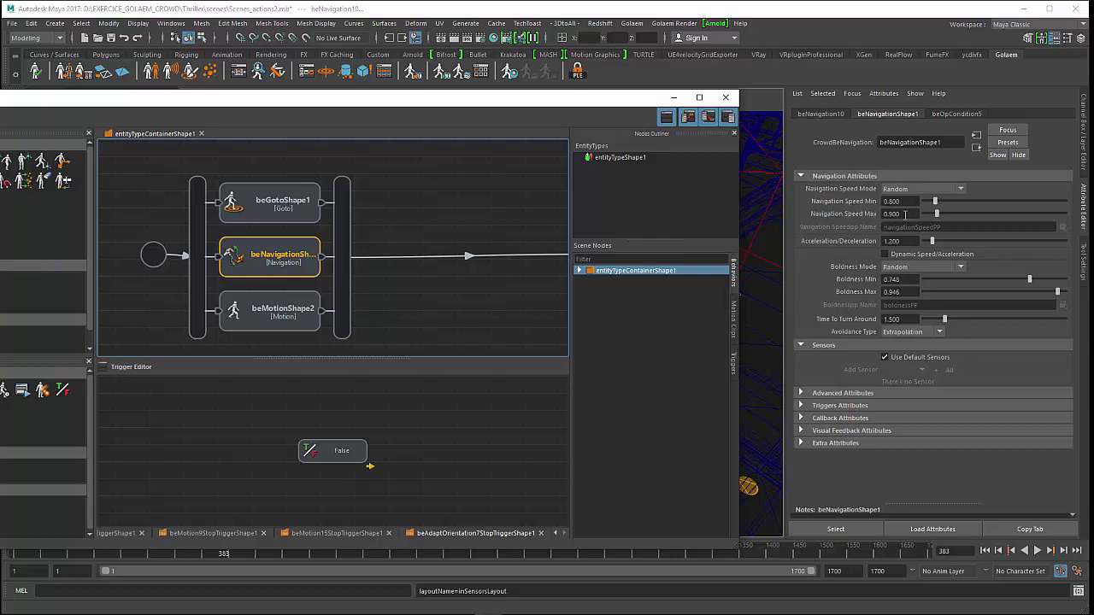
click(290, 315)
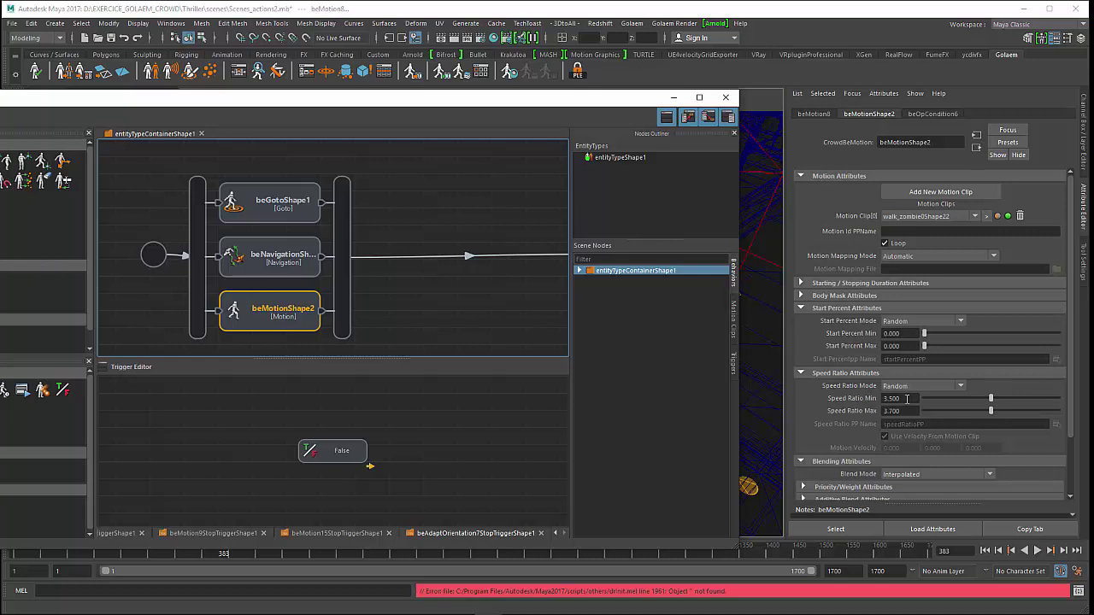
click(906, 398)
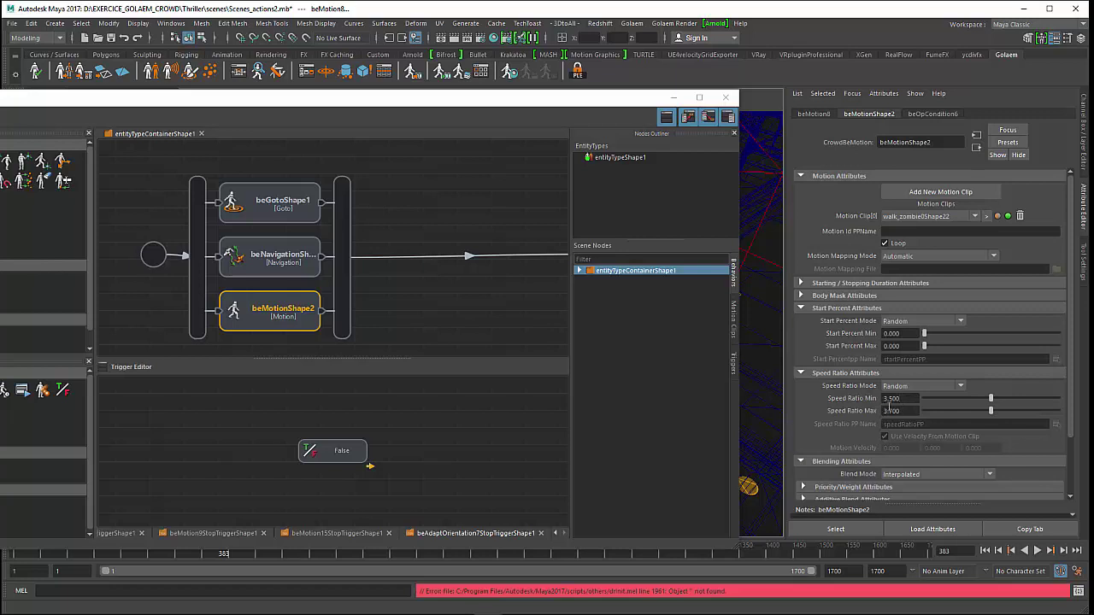
click(901, 411)
drag(318, 101, 381, 109)
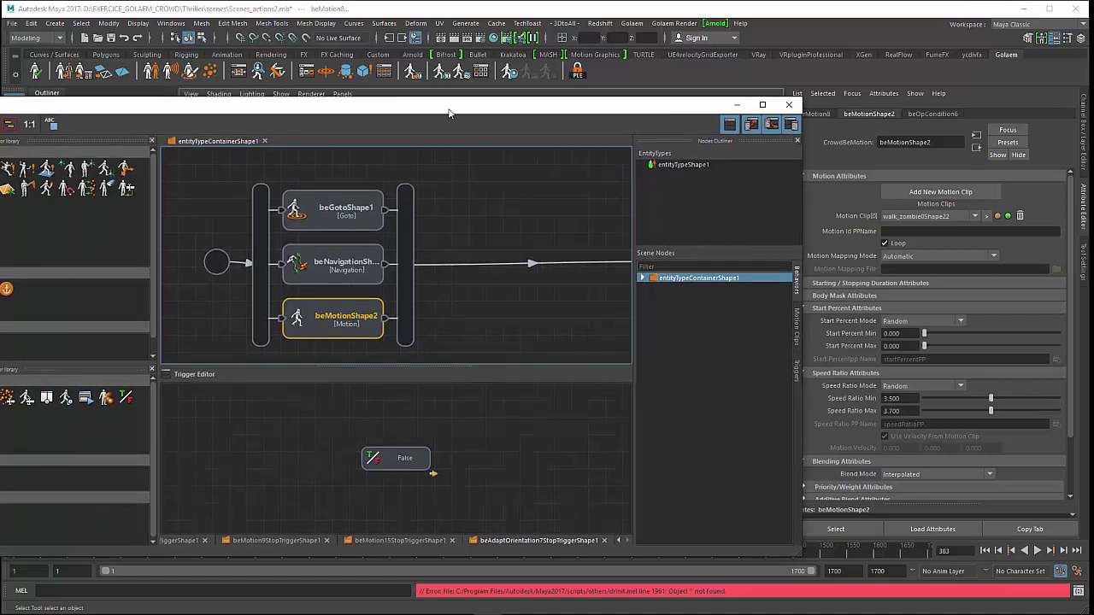
Close the graph window, stop playback, and switch the viewport to shaded, textured display.
click(788, 104)
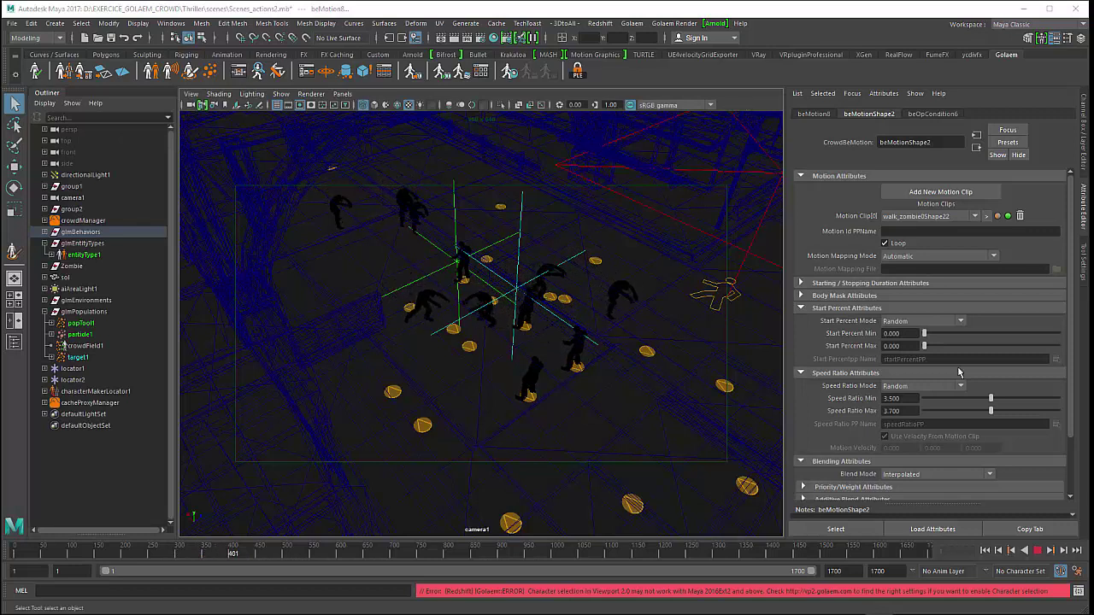
click(1037, 551)
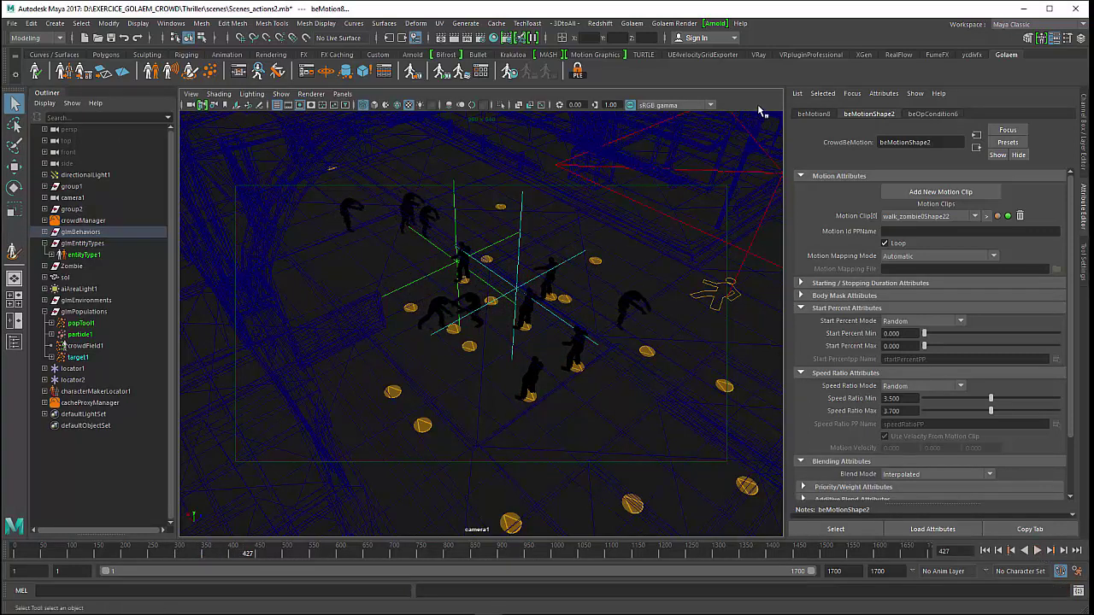
key(5)
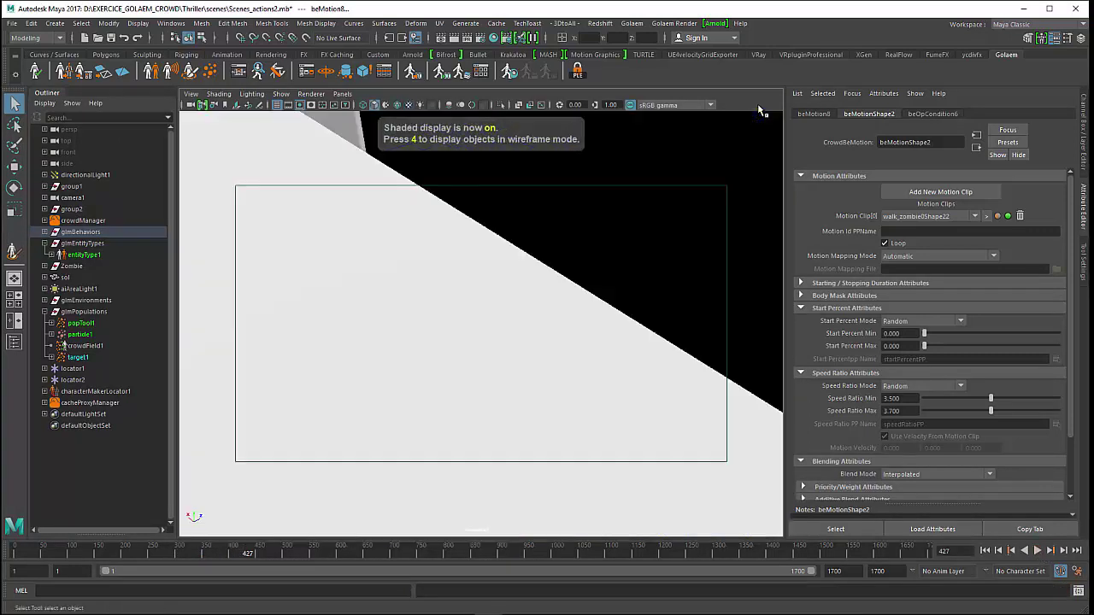
scroll(576, 336, down, 3)
scroll(549, 310, down, 3)
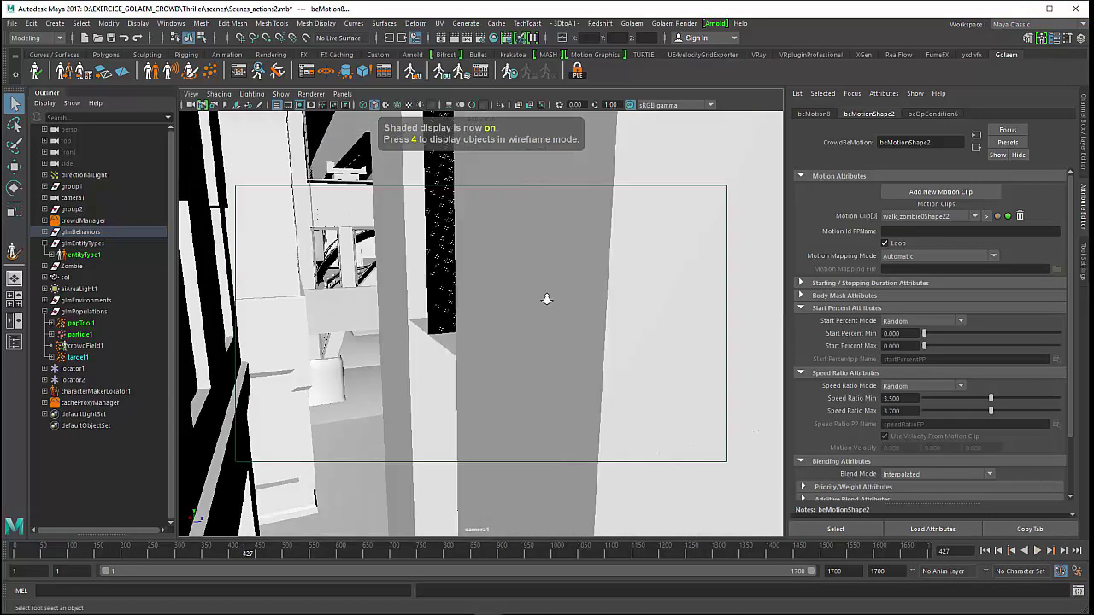
scroll(547, 300, down, 3)
scroll(545, 329, down, 2)
key(6)
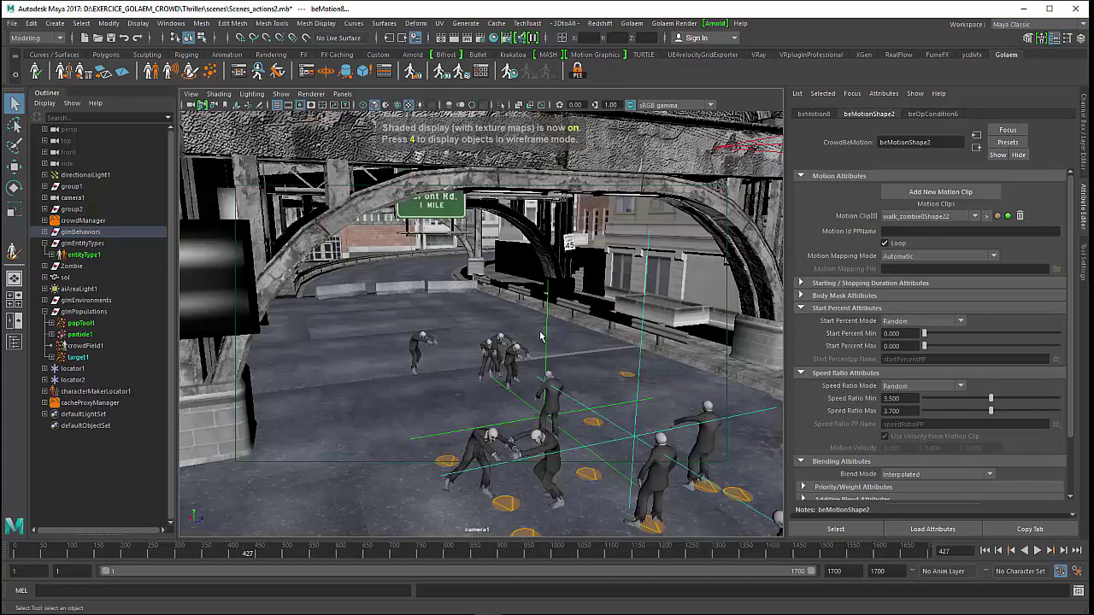
Replay the crowd to frame 663 from closer camera angles, then open the behavior graph.
alt+drag(588, 472, 492, 267)
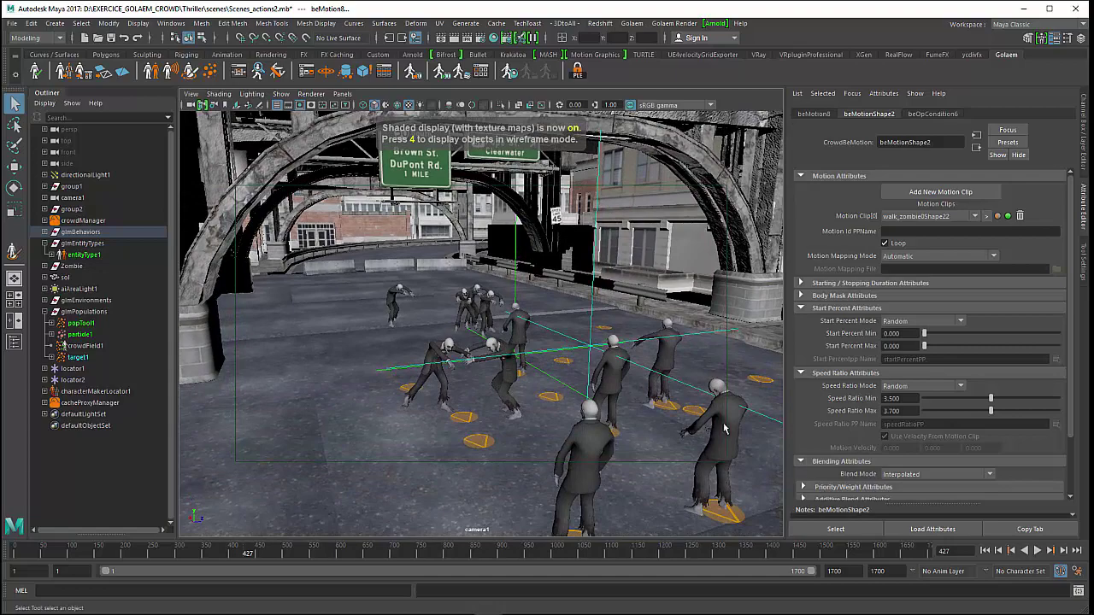
scroll(724, 428, up, 3)
scroll(709, 397, up, 2)
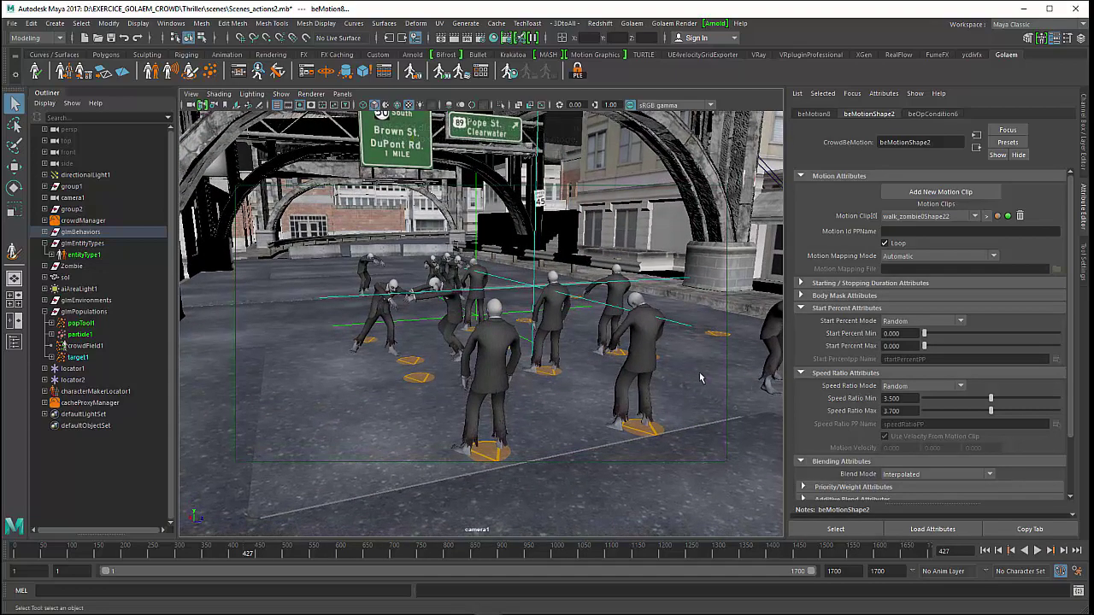
mouse_move(700, 377)
alt+mouse_down()
mouse_move(482, 356)
mouse_move(489, 366)
mouse_move(552, 355)
alt+mouse_up()
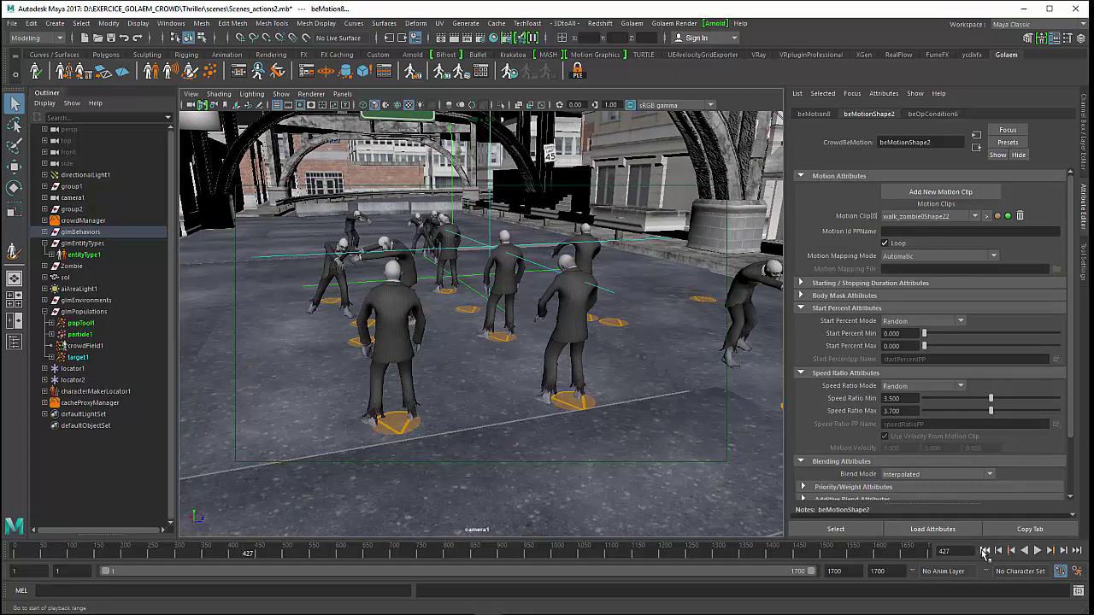
click(1037, 551)
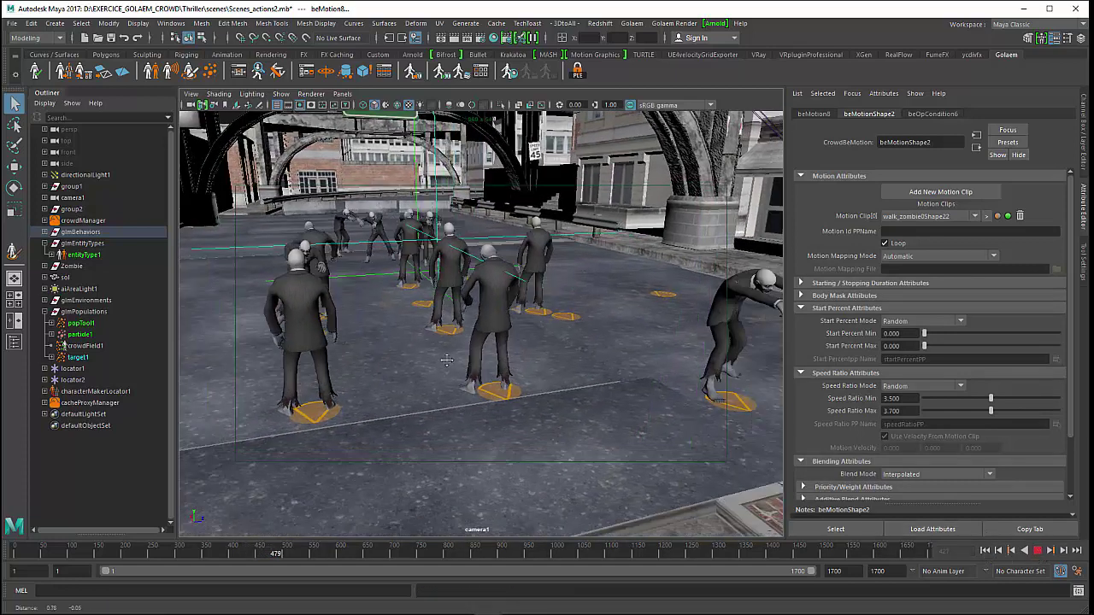
alt+drag(649, 402, 690, 376)
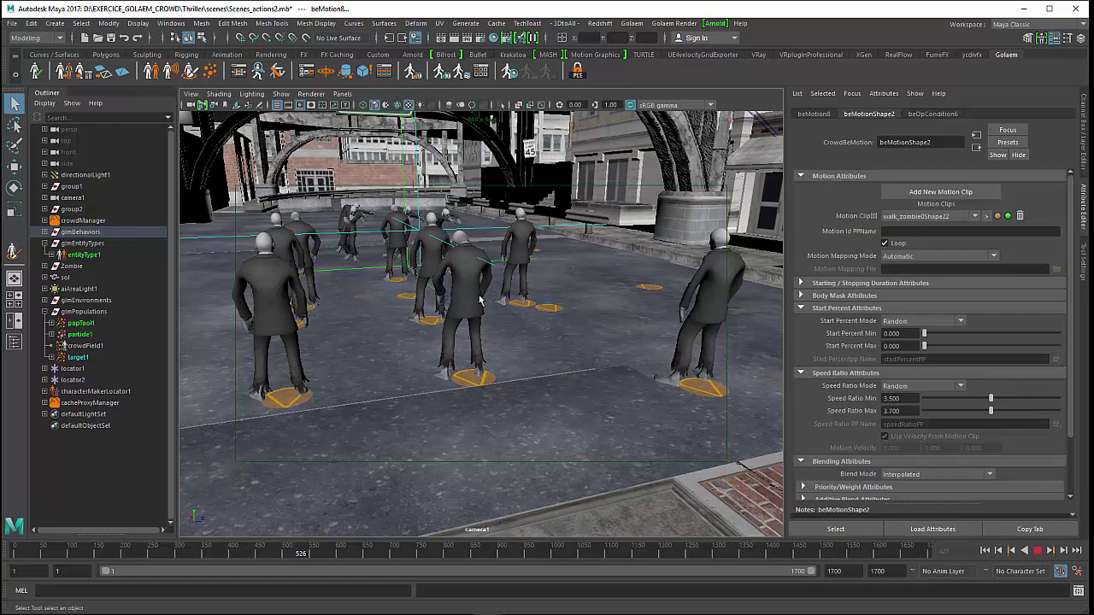
mouse_move(690, 376)
alt+middle_down()
mouse_move(524, 309)
mouse_move(541, 360)
alt+middle_up()
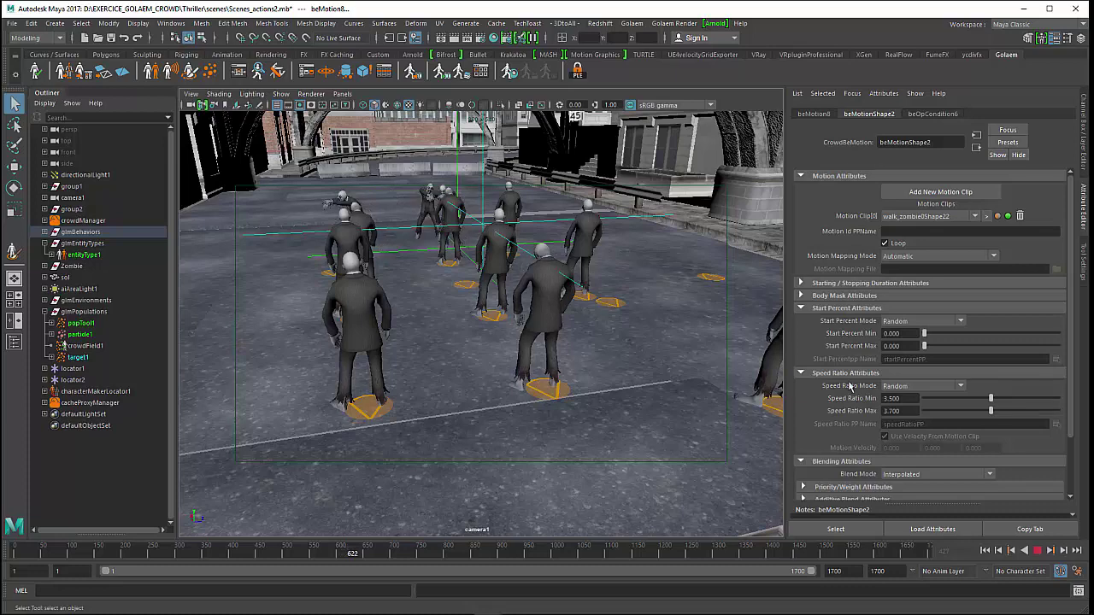
click(1037, 551)
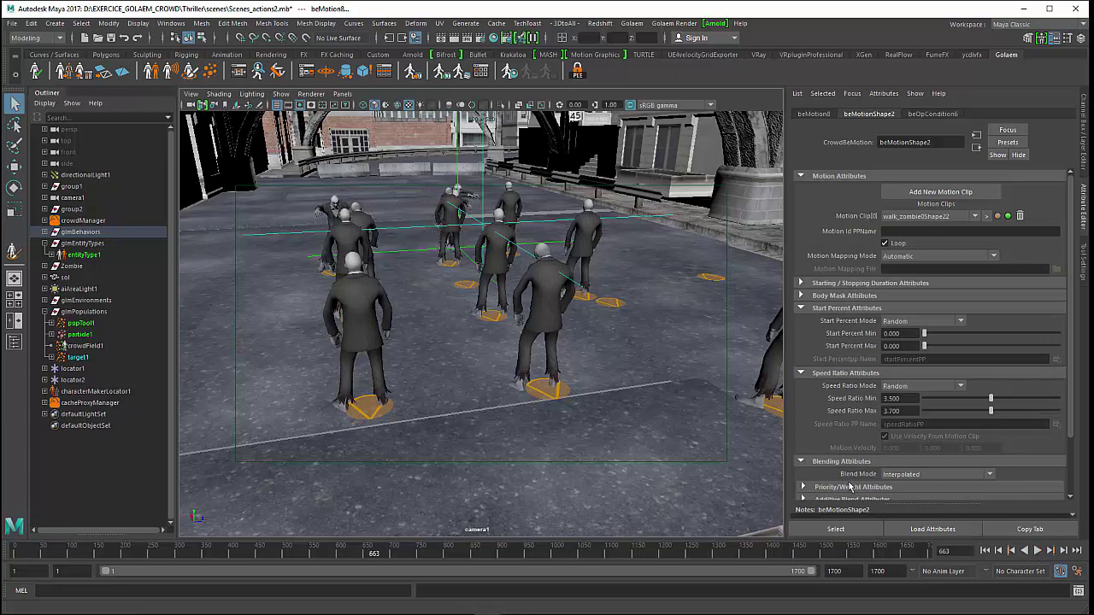
alt+drag(584, 383, 589, 357)
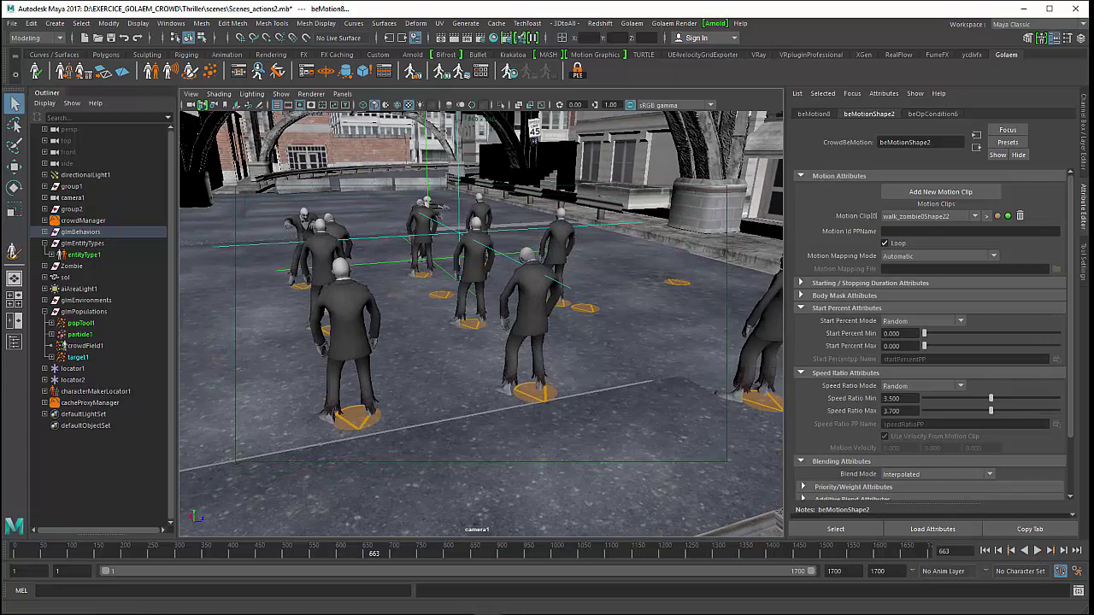
key(ctrl+shift+s)
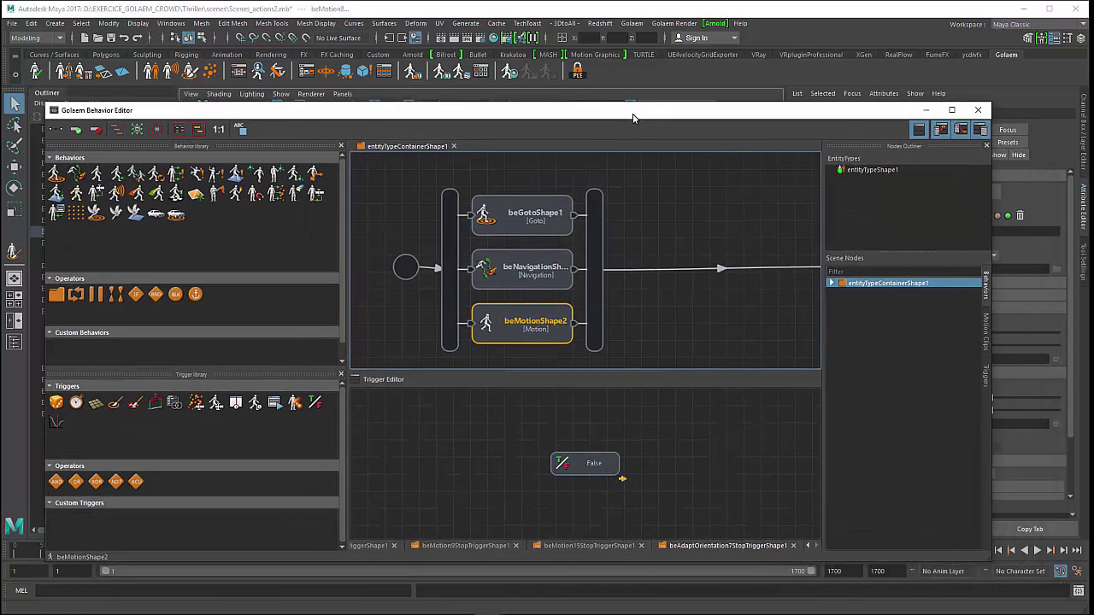
Expand the second parallel block and keep the first block's Exit Mode as 'As soon as one behavior has ended'.
double_click(773, 265)
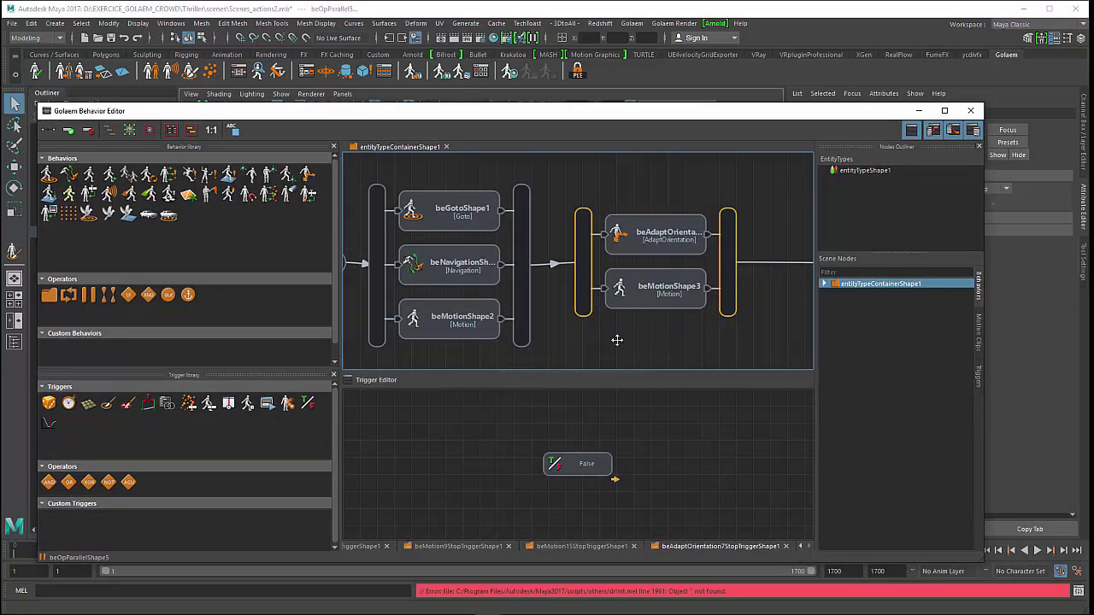
middle_drag(618, 339, 649, 328)
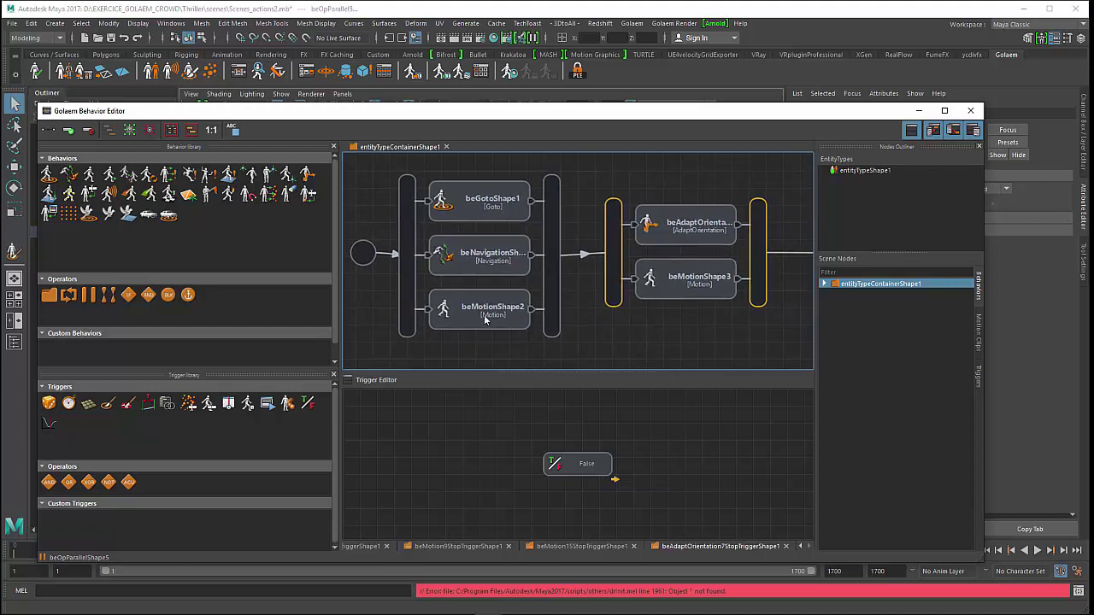
click(552, 256)
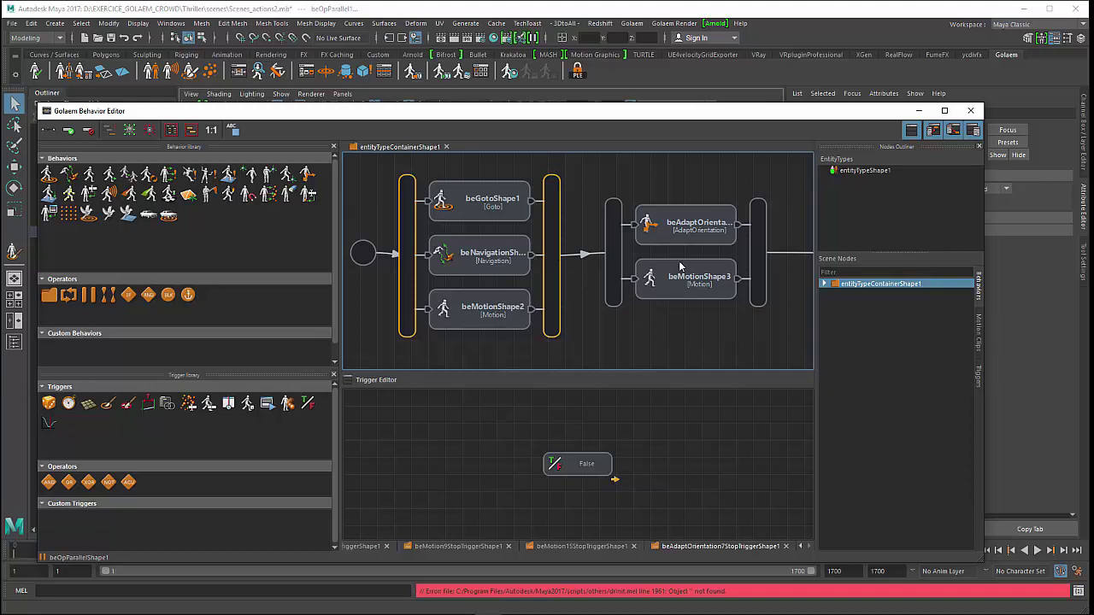
drag(790, 116, 601, 98)
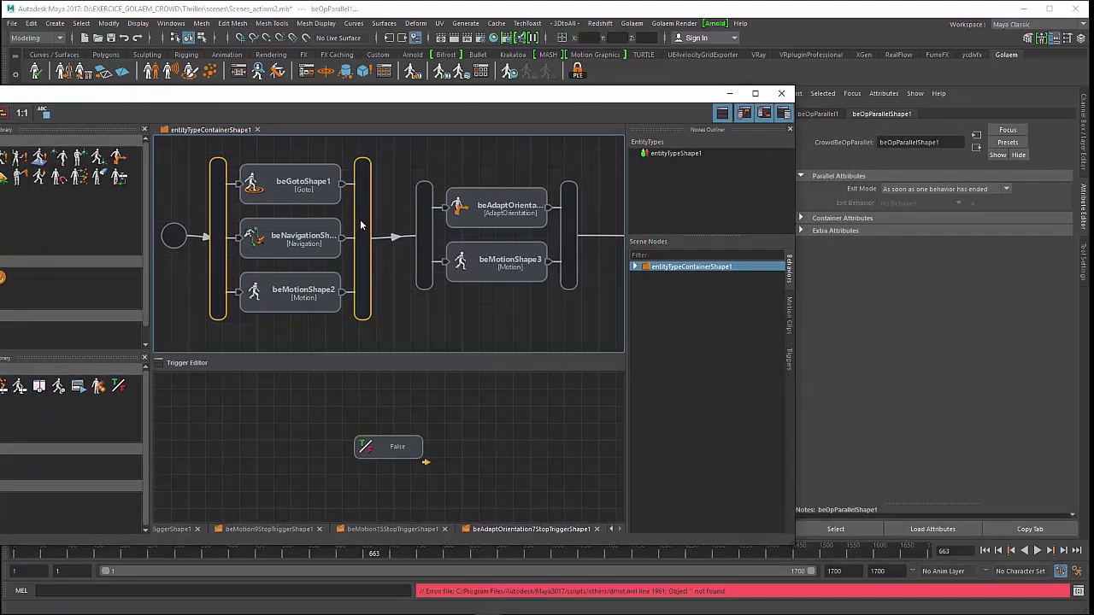
click(903, 190)
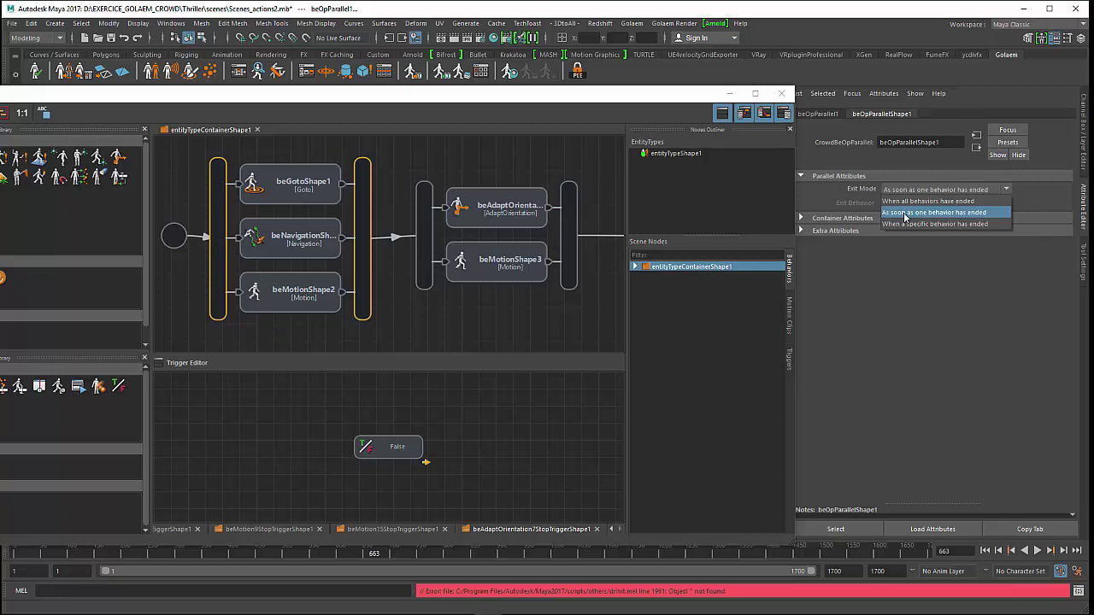
click(904, 214)
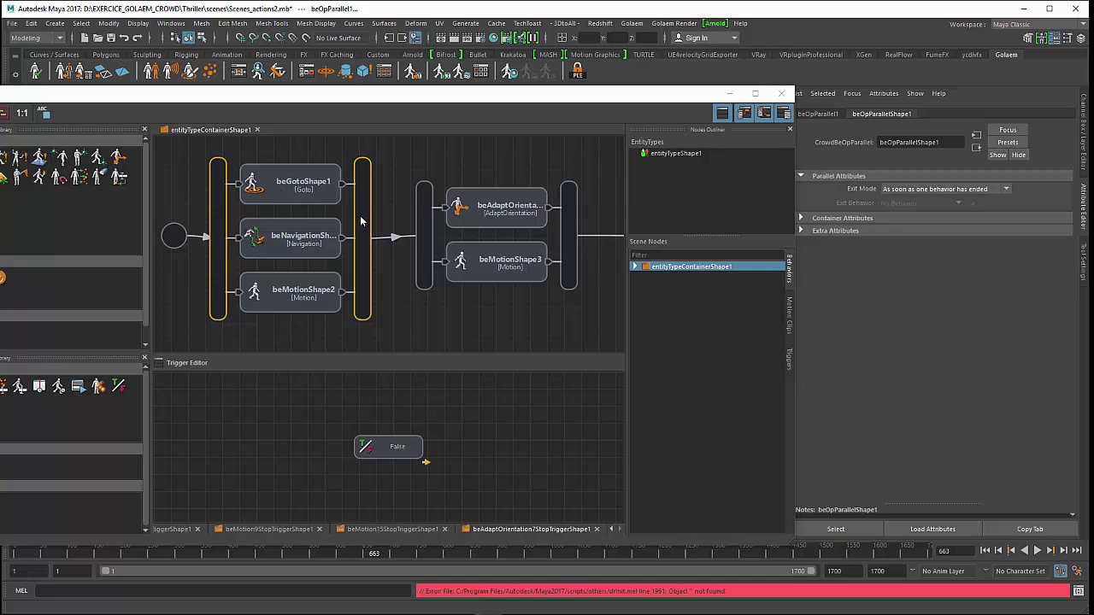
Delete both behaviors from the second parallel block, leaving it empty.
click(493, 211)
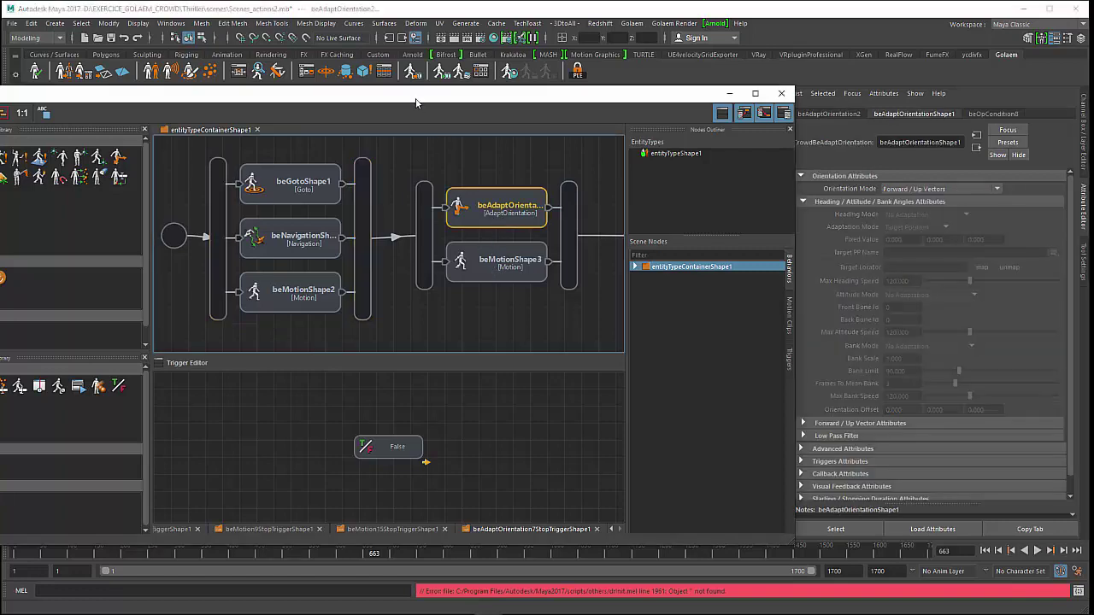
drag(418, 101, 559, 112)
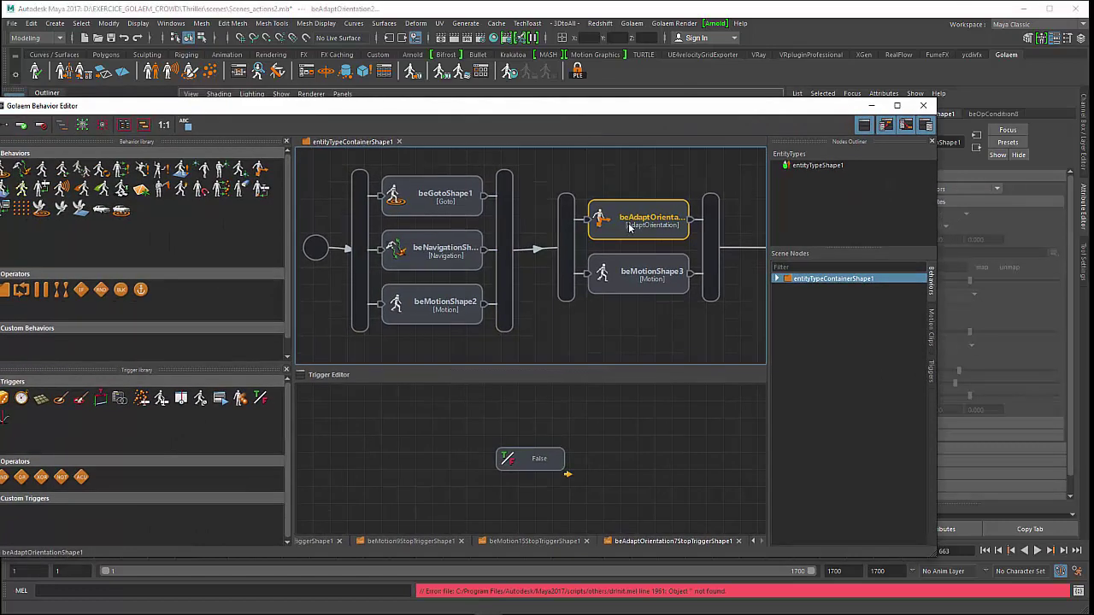
key(Delete)
click(639, 252)
key(Delete)
click(573, 250)
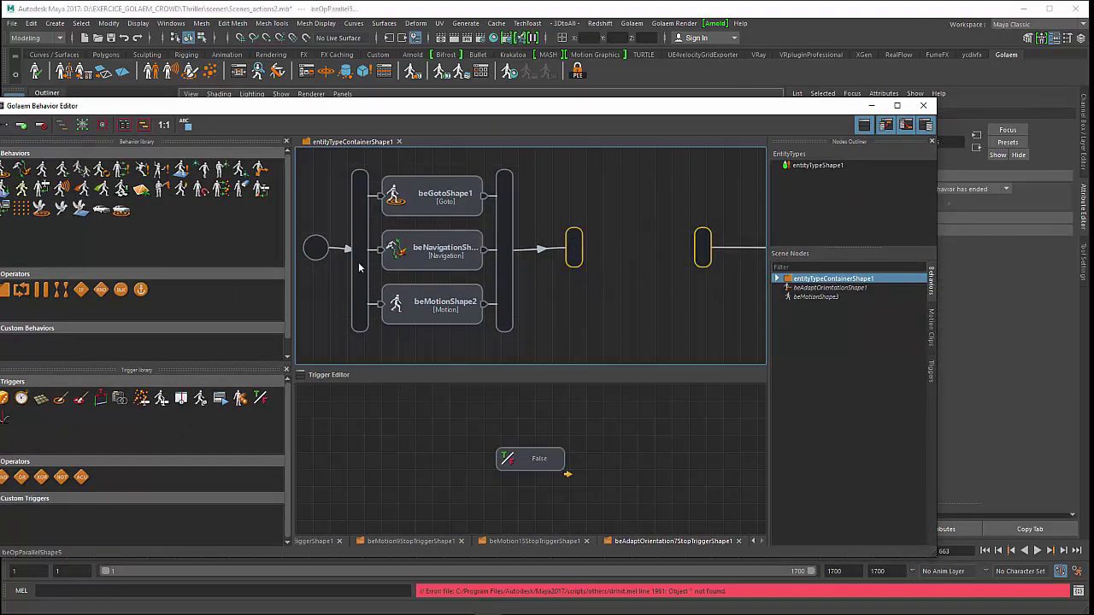
Add a new AdaptOrientation behavior and a Motion behavior (beMotionShape10) into the empty block.
drag(398, 107, 470, 104)
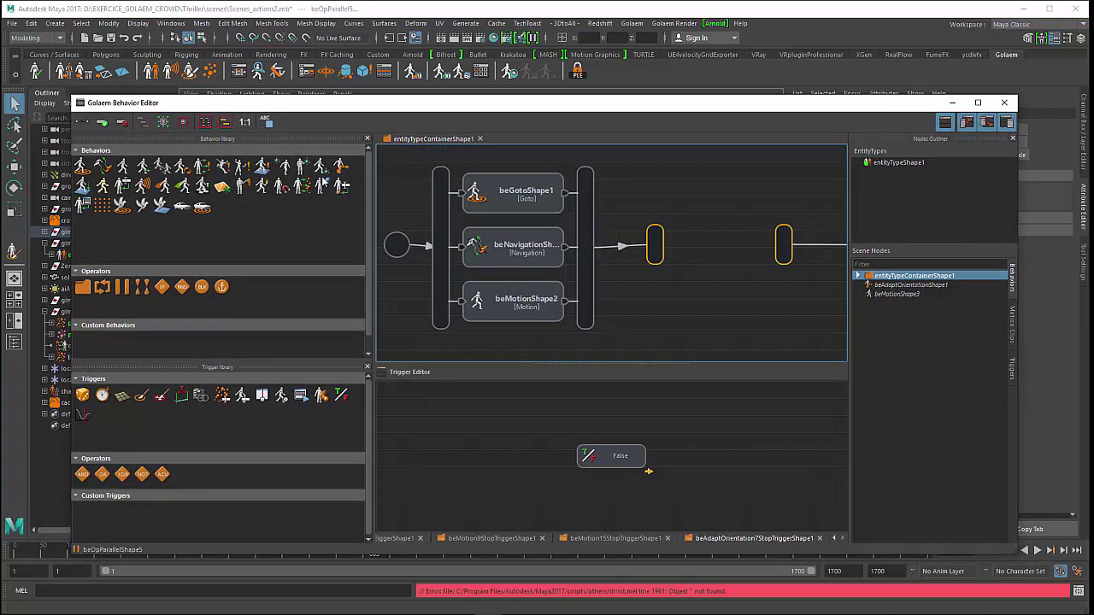
drag(340, 166, 722, 251)
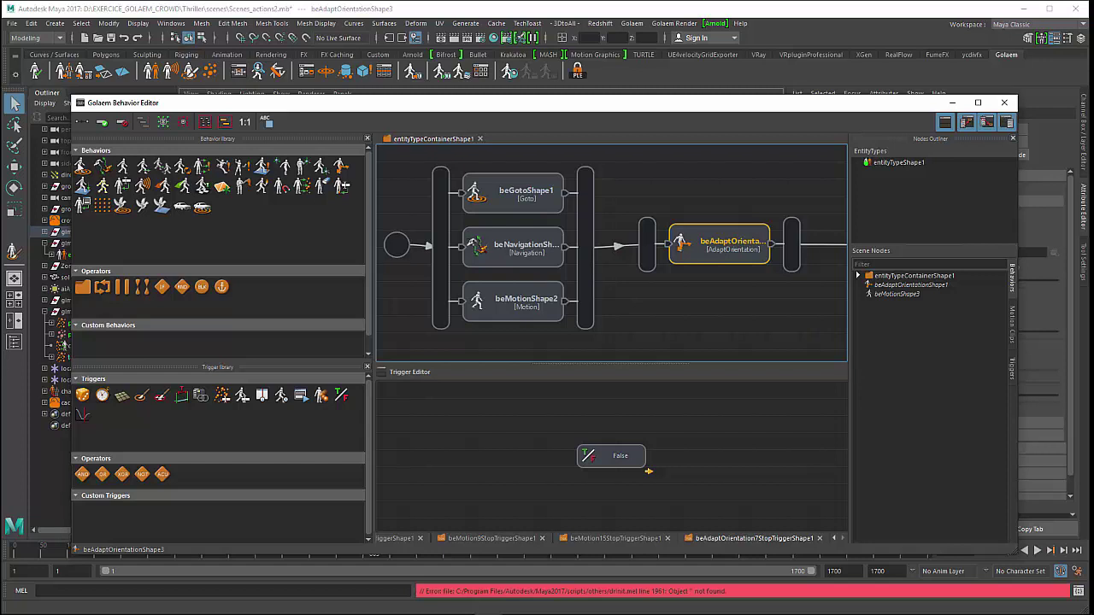
drag(125, 171, 728, 285)
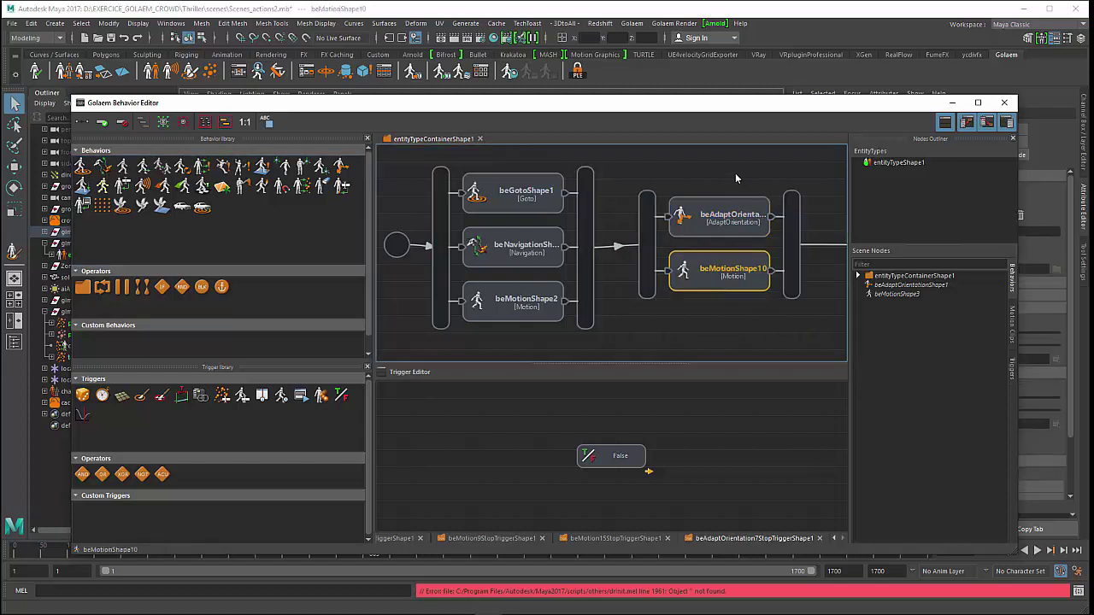
click(722, 217)
mouse_move(731, 106)
mouse_down()
mouse_move(652, 150)
mouse_move(652, 256)
mouse_up()
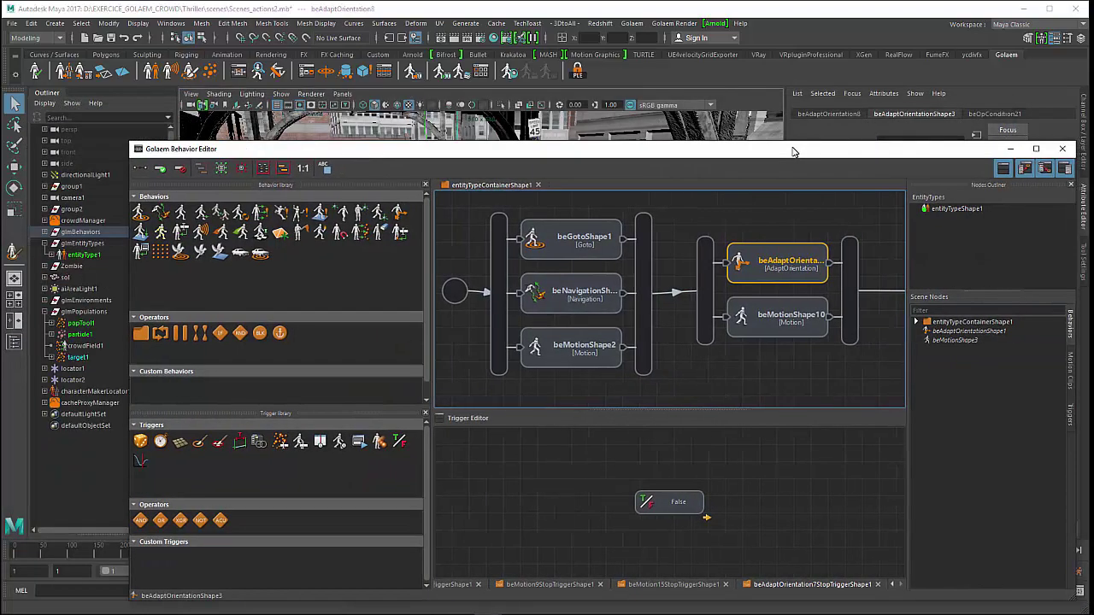
Lower the Behavior Editor to clear the viewport and create a new locator, locator3.
mouse_move(798, 149)
mouse_down()
mouse_move(717, 410)
mouse_move(707, 352)
mouse_move(732, 455)
mouse_up()
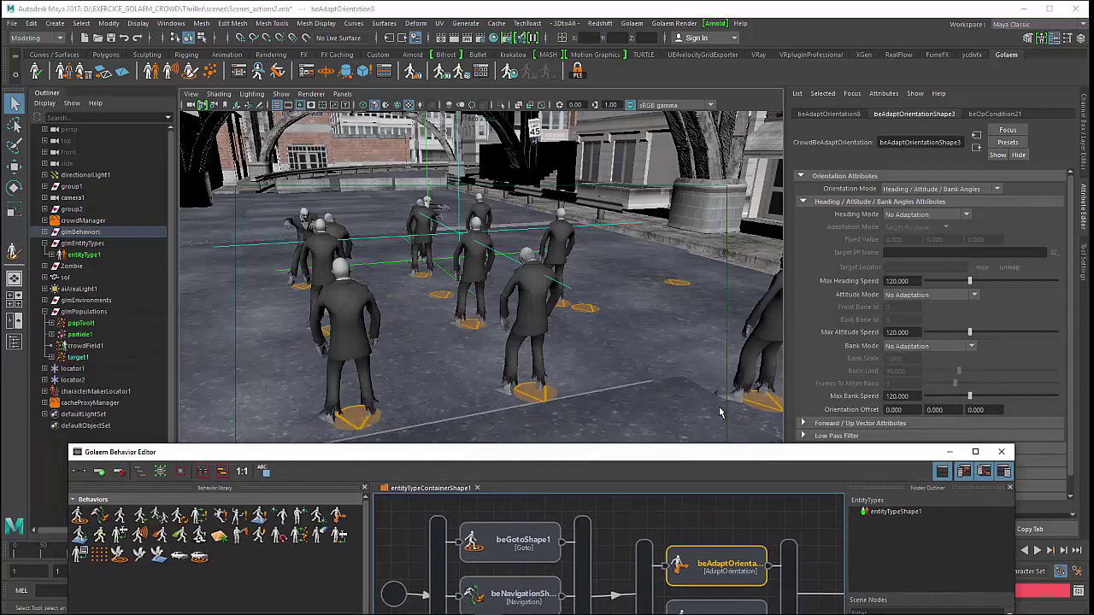
drag(634, 454, 625, 544)
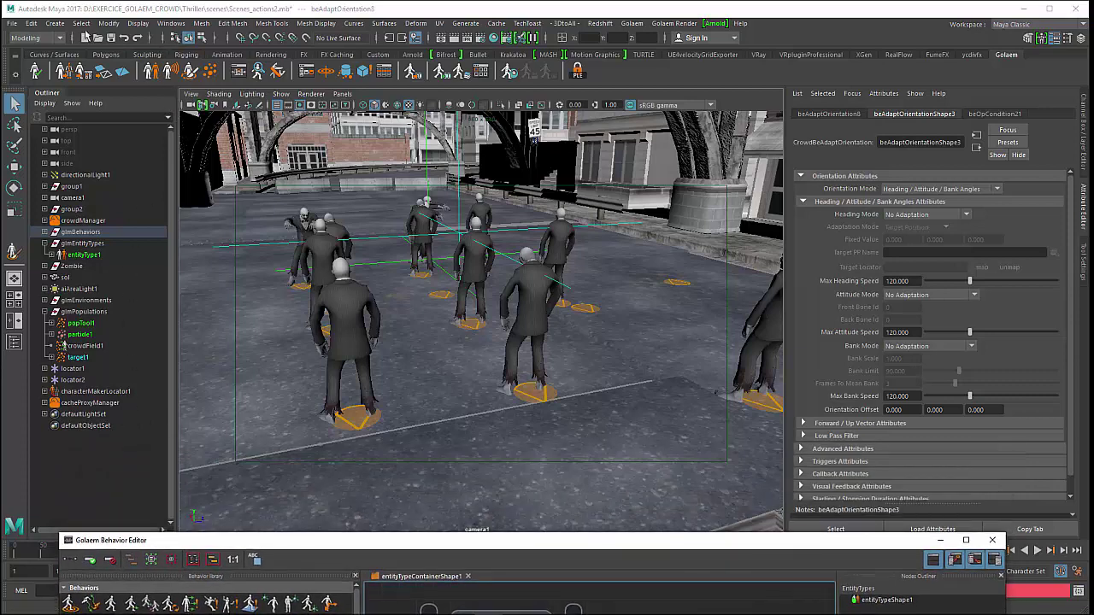
click(56, 25)
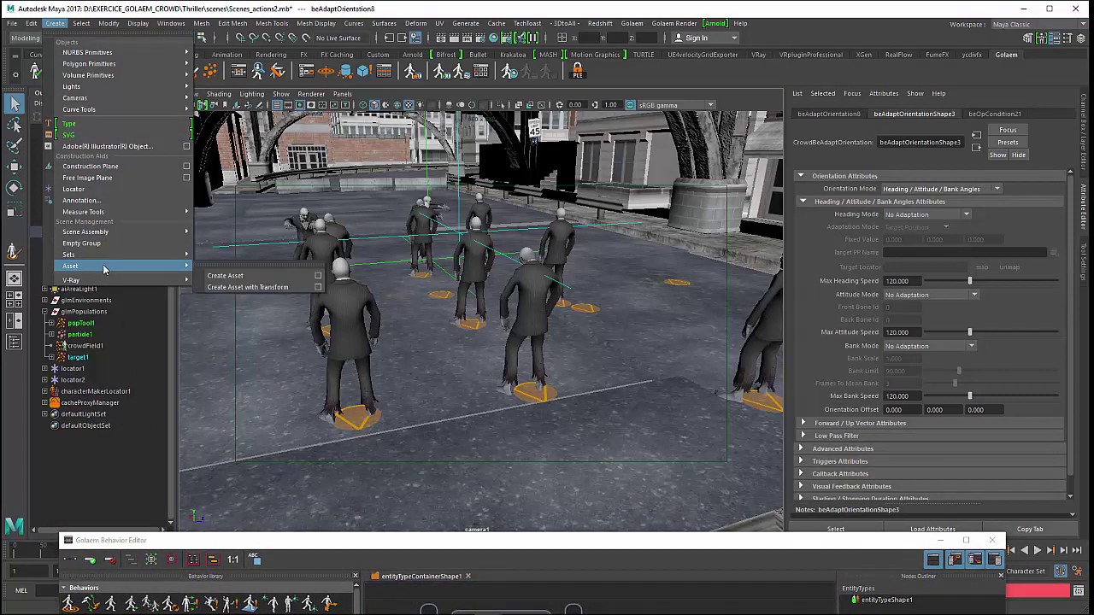
click(112, 190)
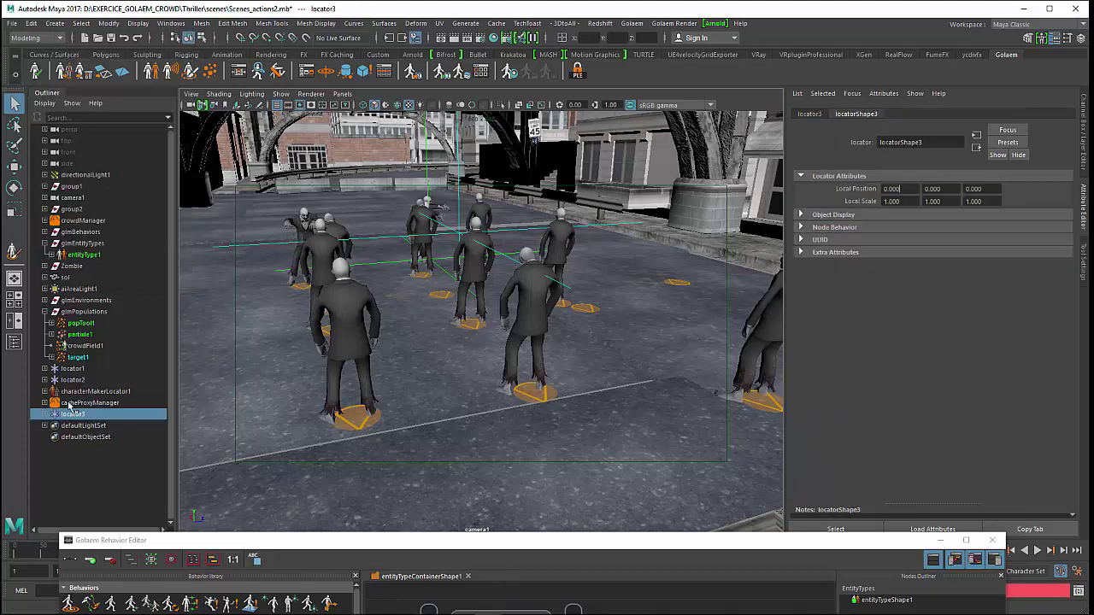
Reselect the beAdaptOrientation node and expand glmBehaviors in the Outliner.
mouse_move(654, 542)
mouse_down()
mouse_move(662, 319)
mouse_move(686, 272)
mouse_move(687, 498)
mouse_up()
click(720, 376)
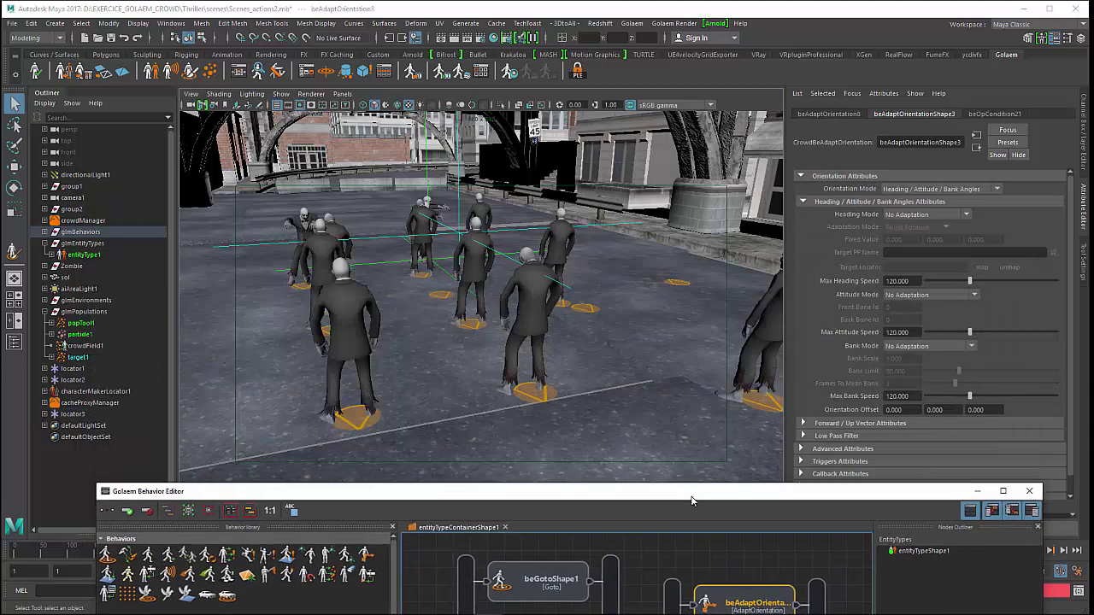
click(44, 232)
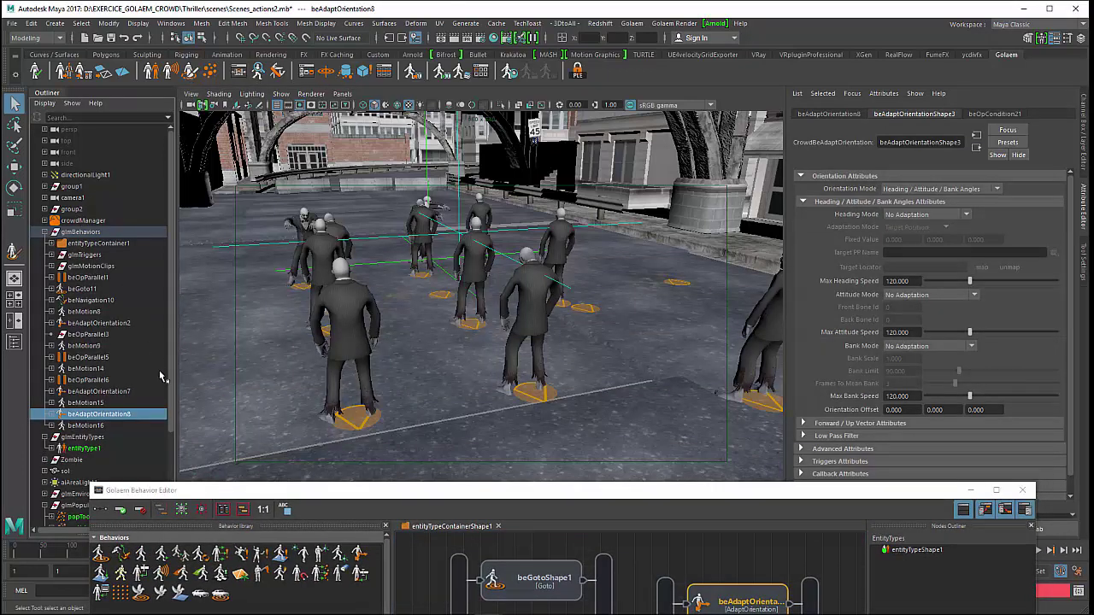
Select locator3 together with the beAdaptOrientation8 behavior.
drag(196, 490, 250, 548)
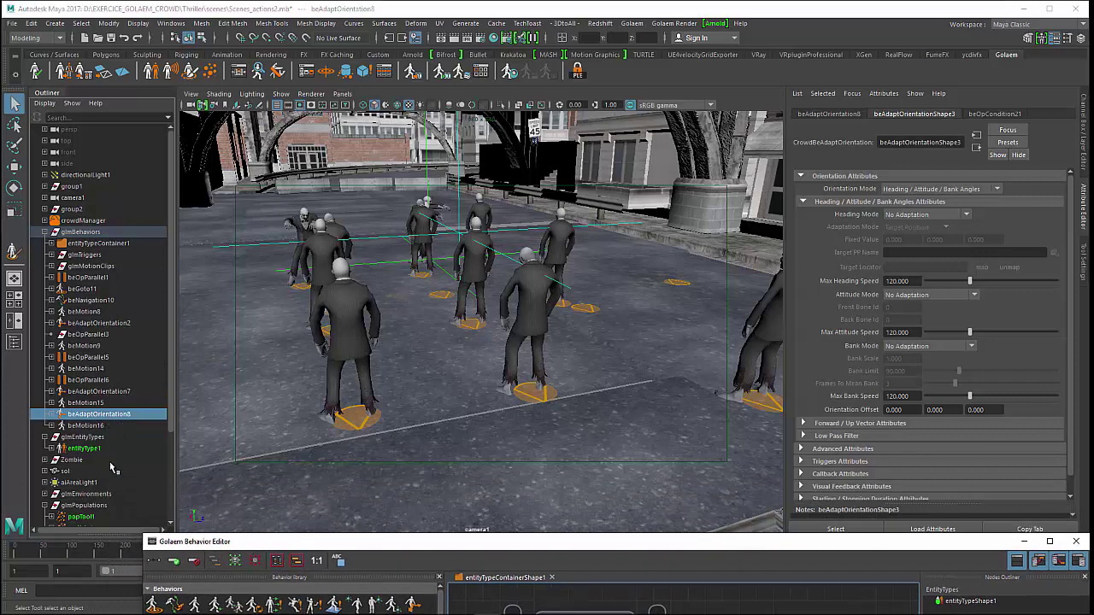
scroll(116, 468, down, 3)
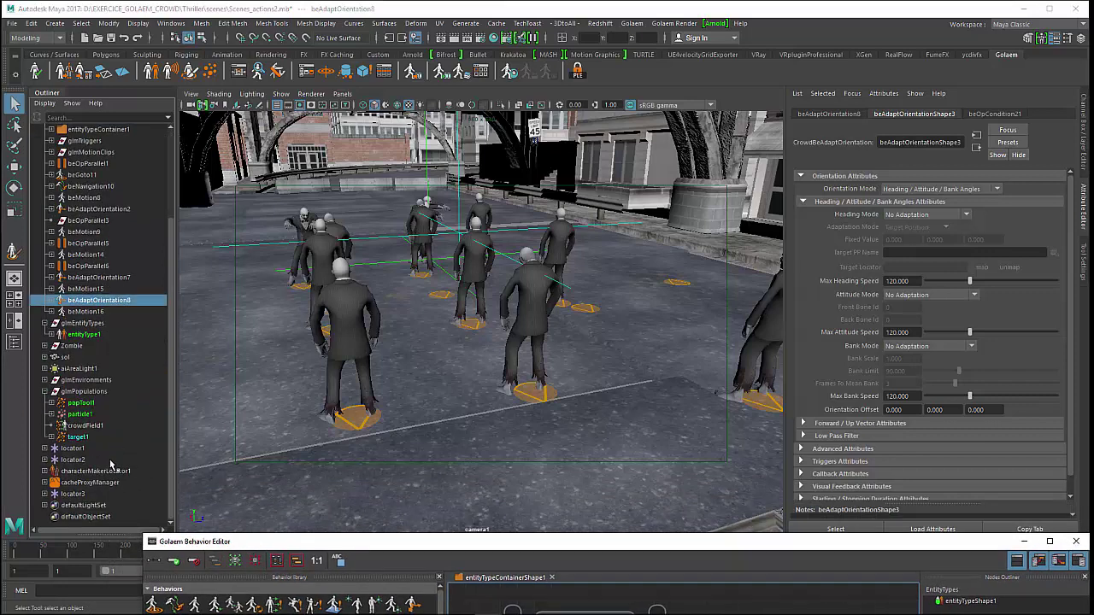
click(74, 494)
ctrl+click(113, 304)
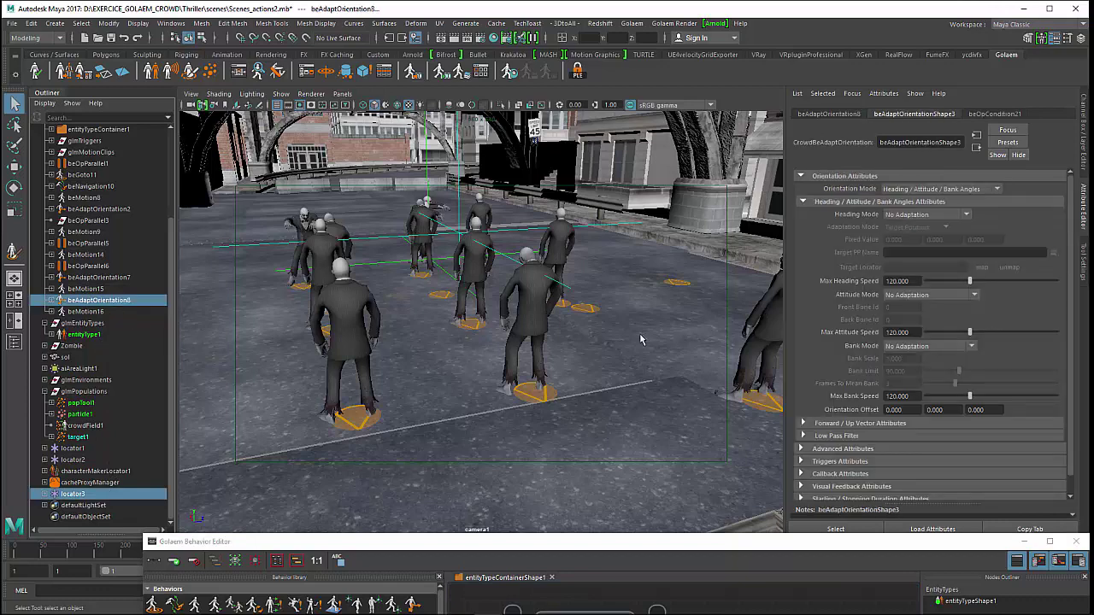
Set beAdaptOrientation8's orientation mode to Forward / Up Vectors and expand those settings.
click(891, 190)
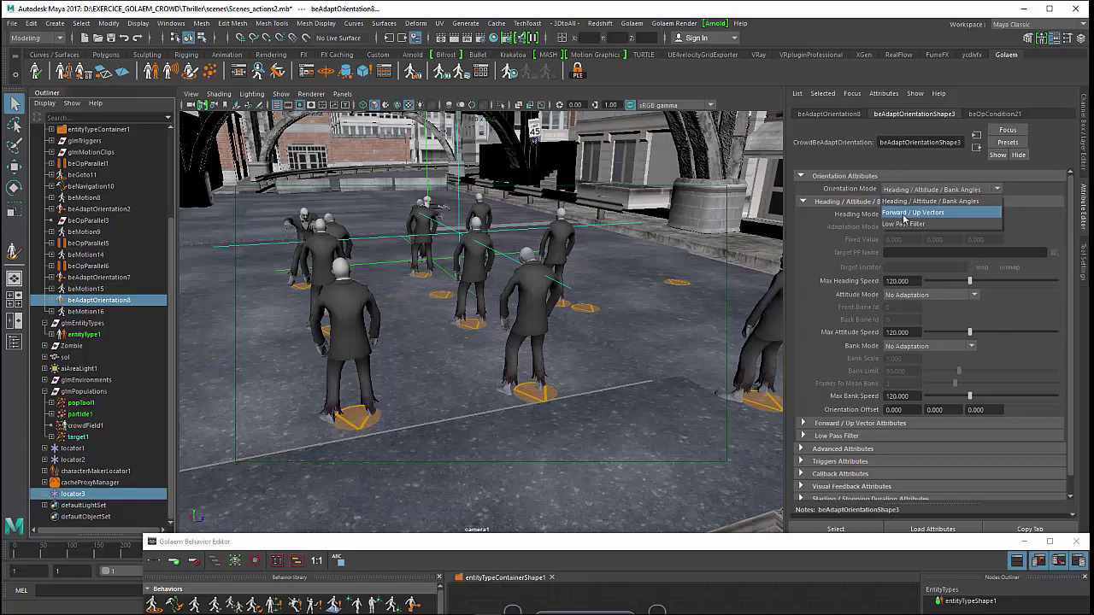
click(904, 213)
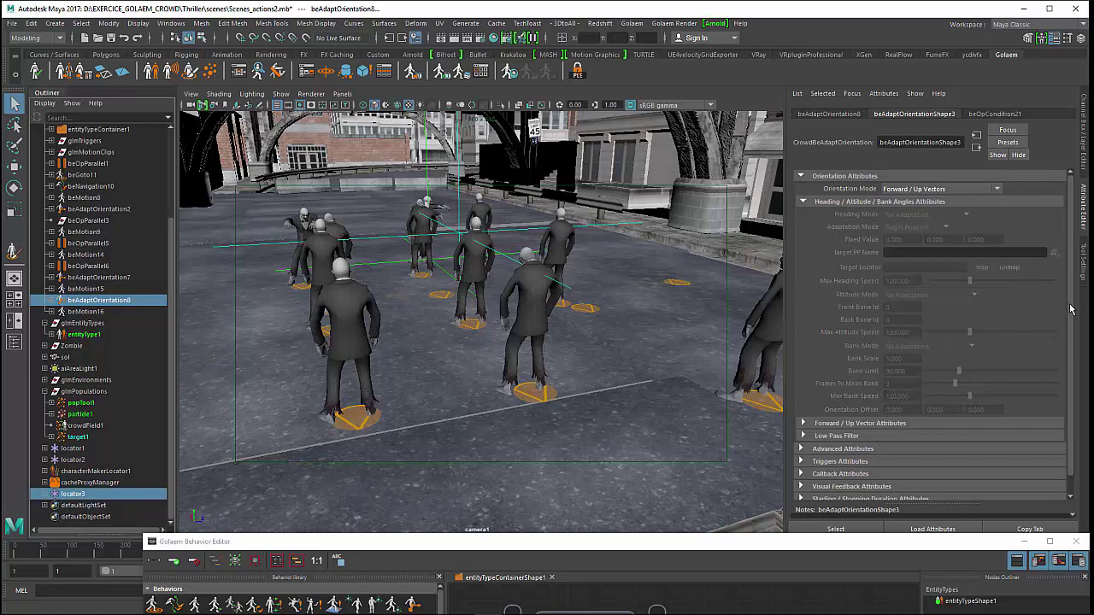
drag(1072, 309, 1071, 328)
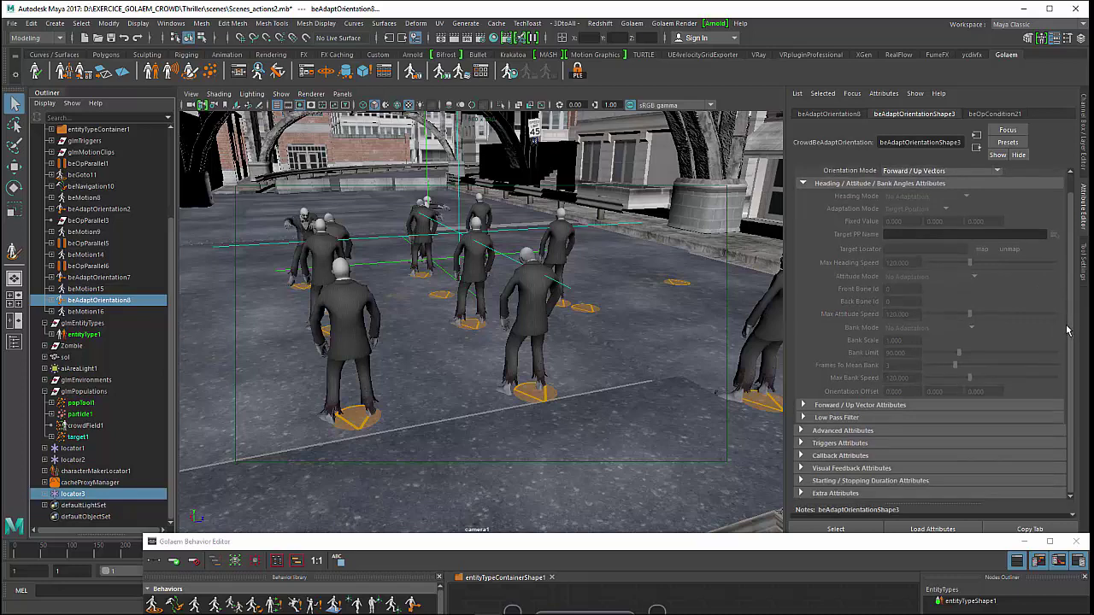
click(893, 407)
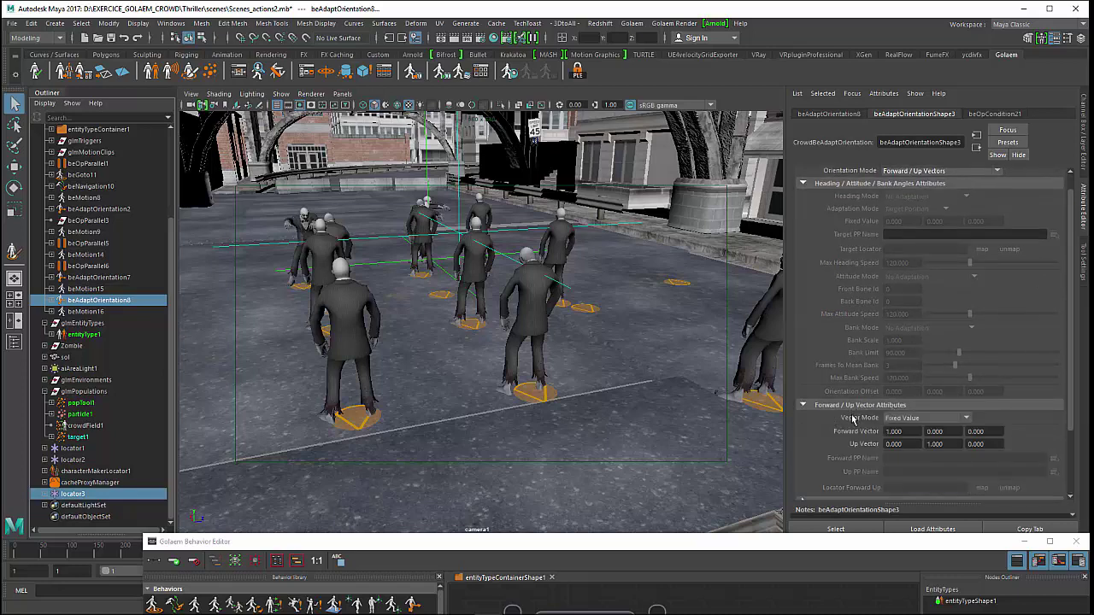
Switch Vector Mode to Locator, map locator3 as Locator Forward Up, then select only locator3.
scroll(880, 409, down, 3)
click(902, 334)
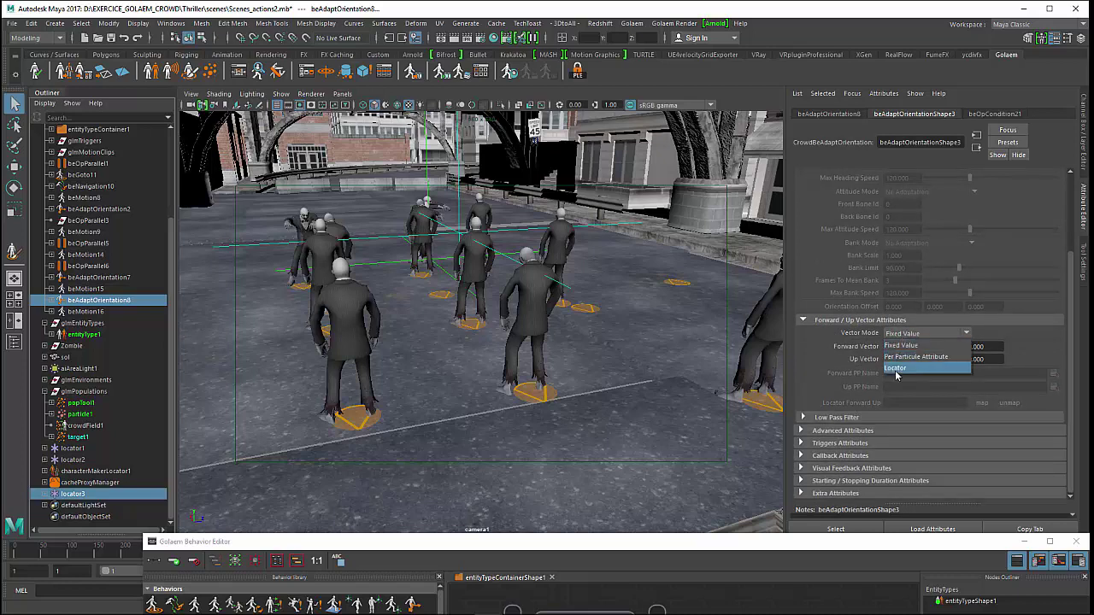
click(894, 345)
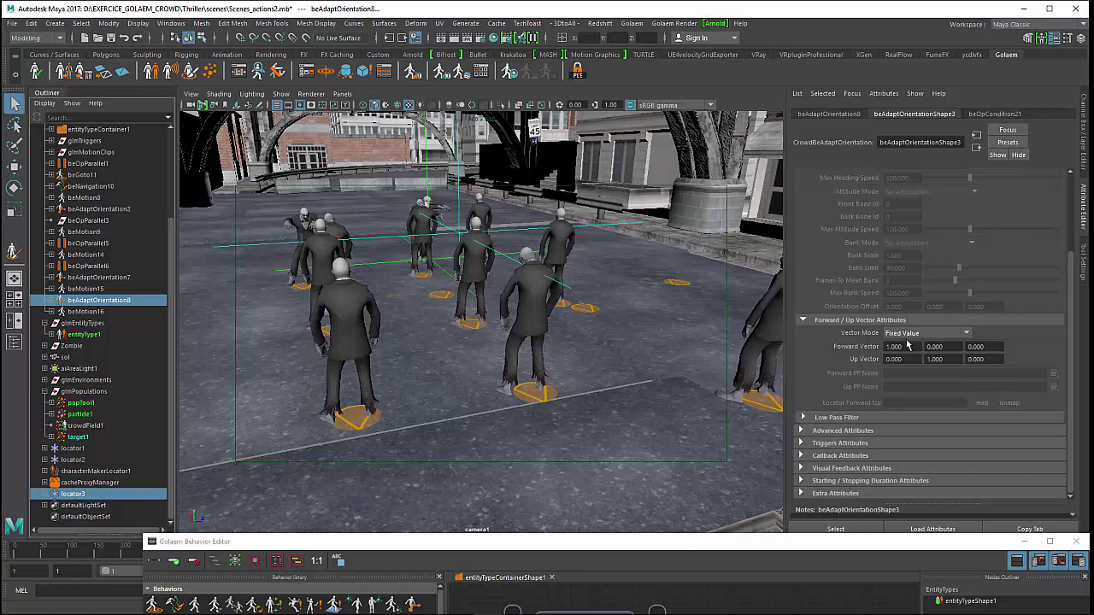
click(907, 337)
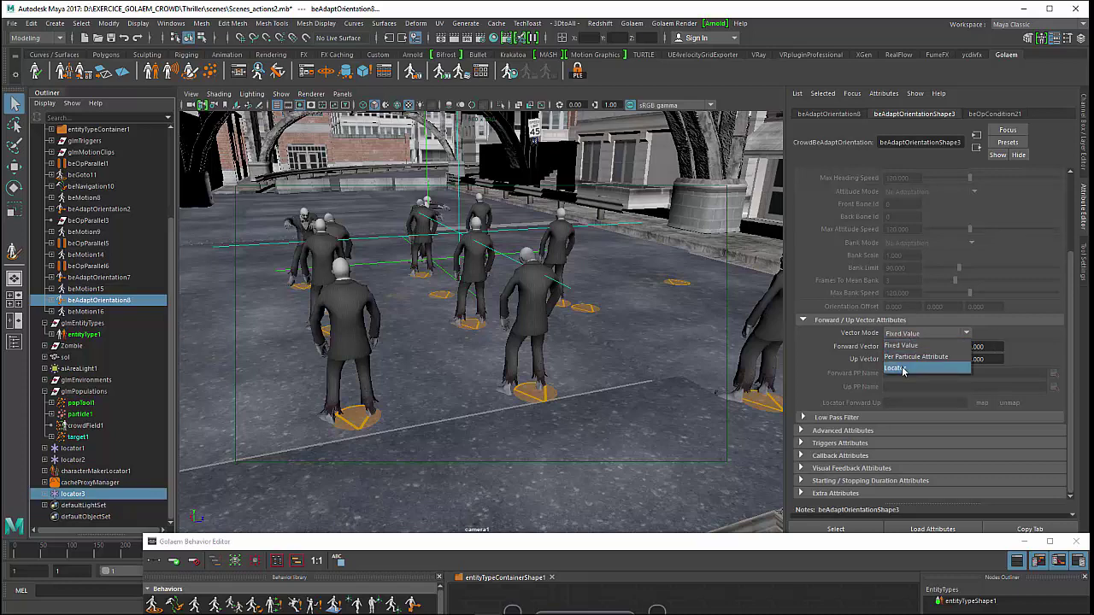
click(902, 369)
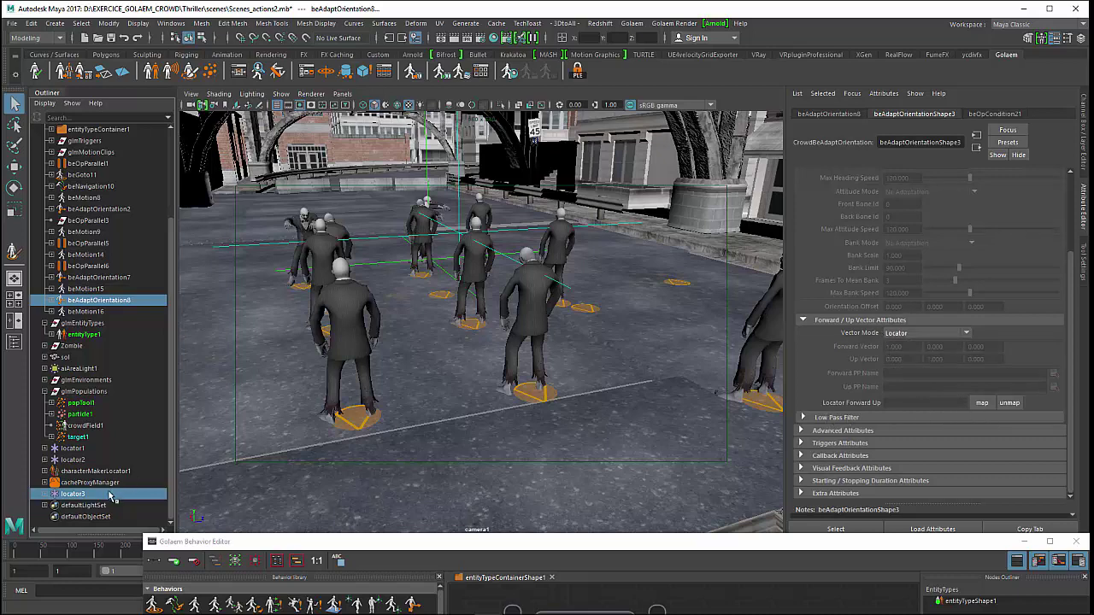
click(981, 403)
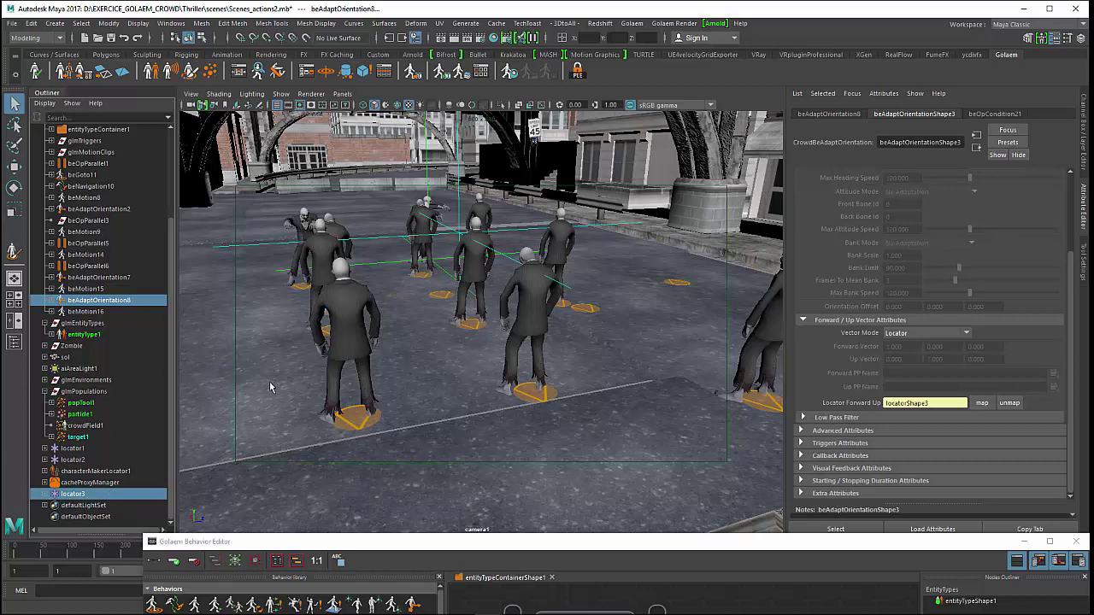
click(118, 495)
Move locator3 onto the street in front of the zombie crowd, off to their lower right.
key(f)
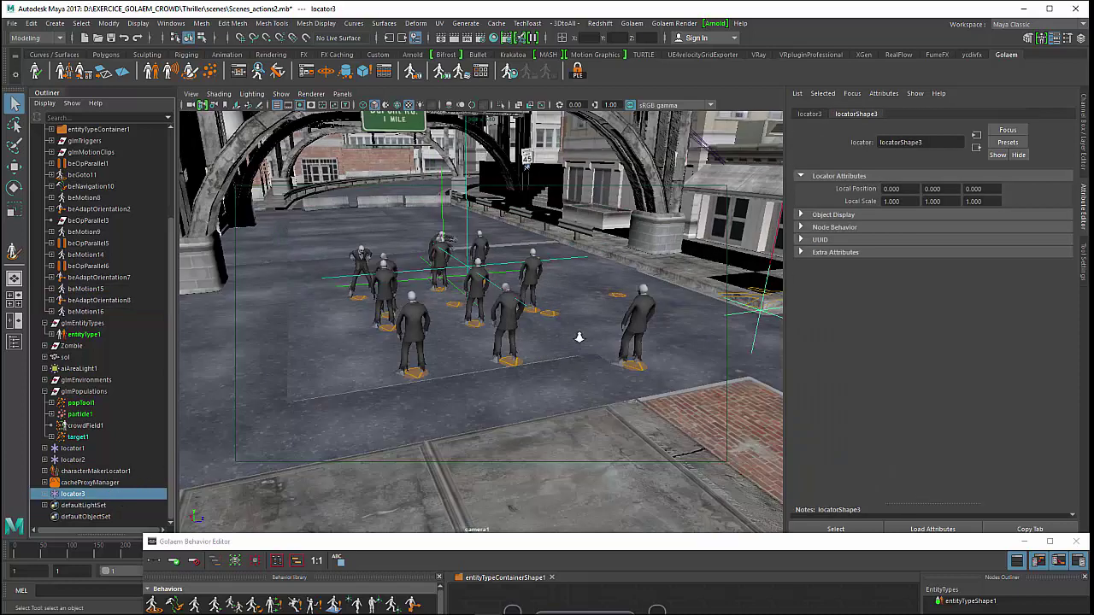
key(w)
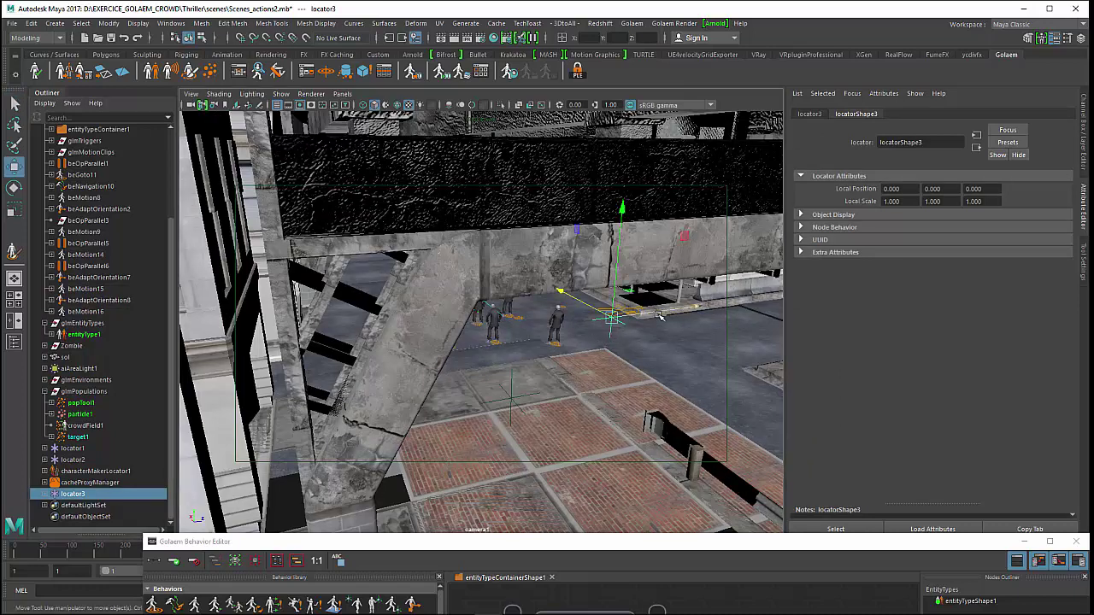
drag(665, 313, 530, 353)
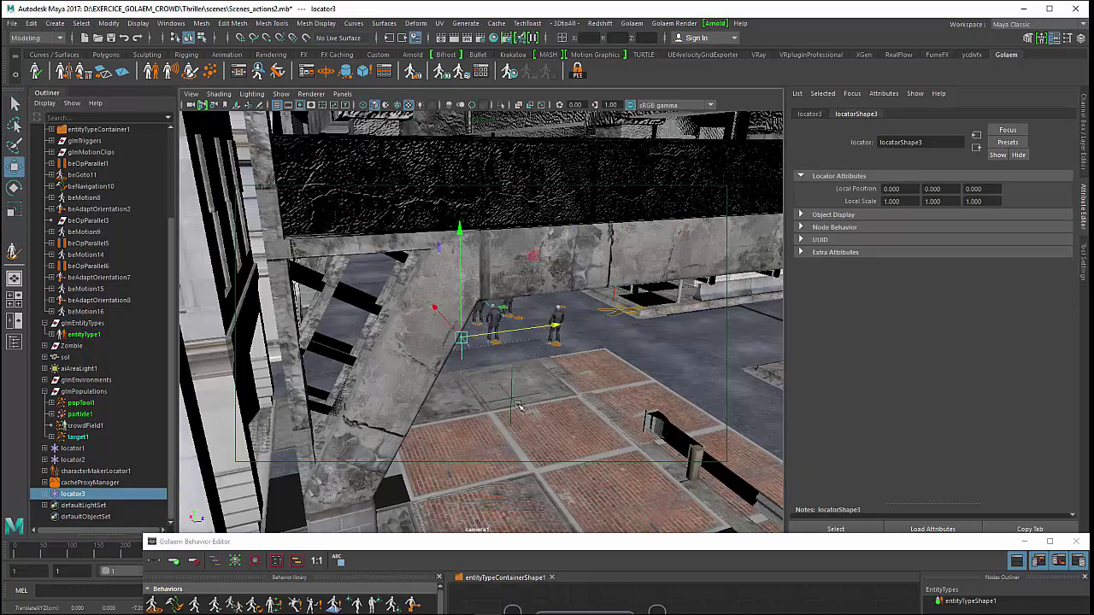
key(f)
alt+right_drag(516, 402, 590, 376)
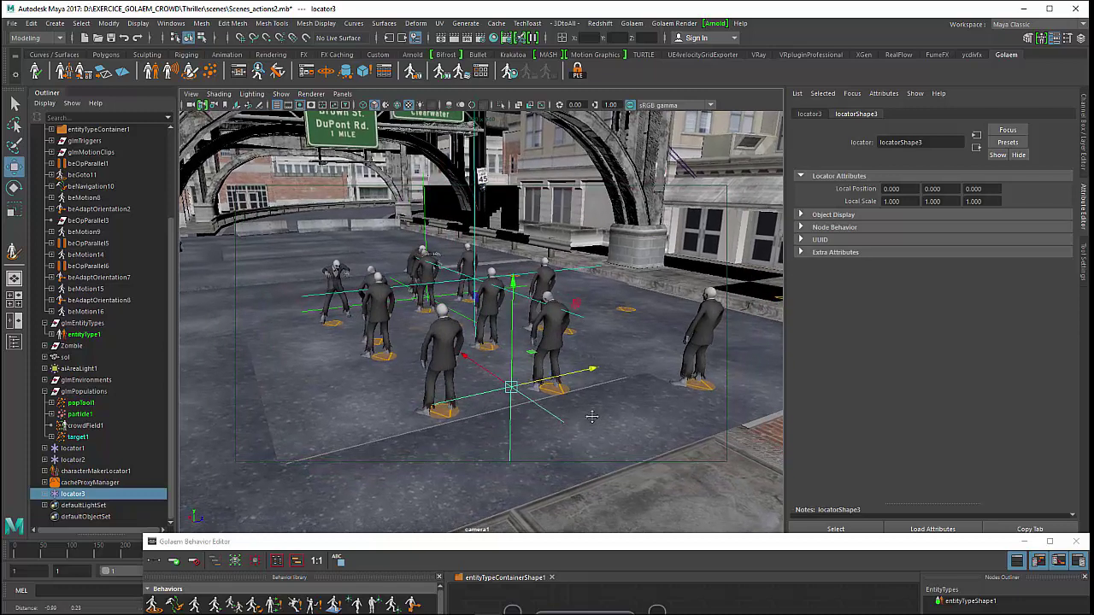
drag(592, 373, 578, 370)
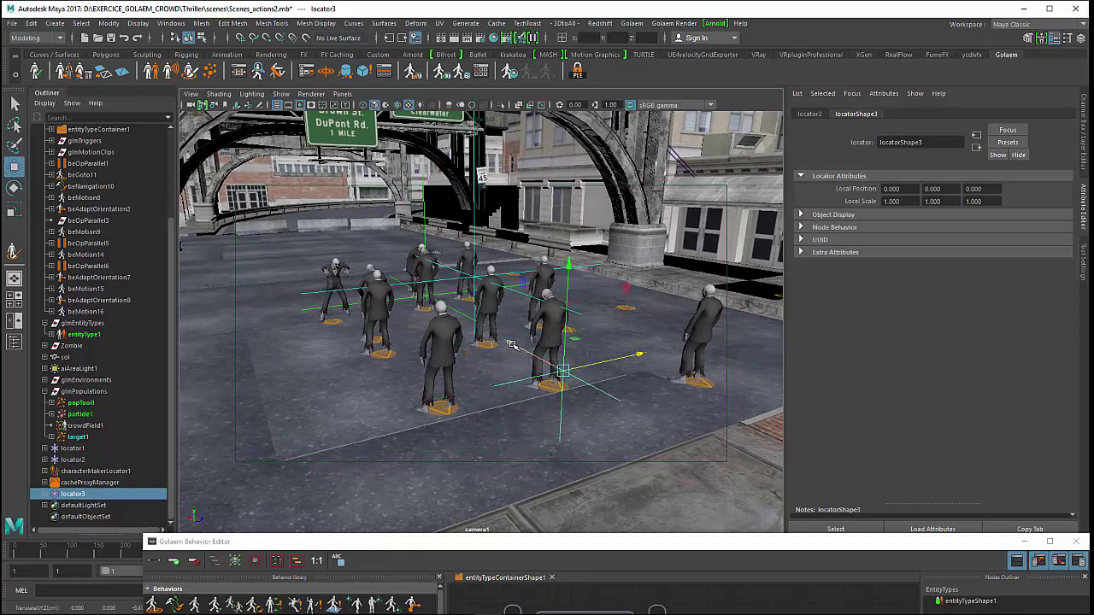
middle_drag(511, 345, 553, 389)
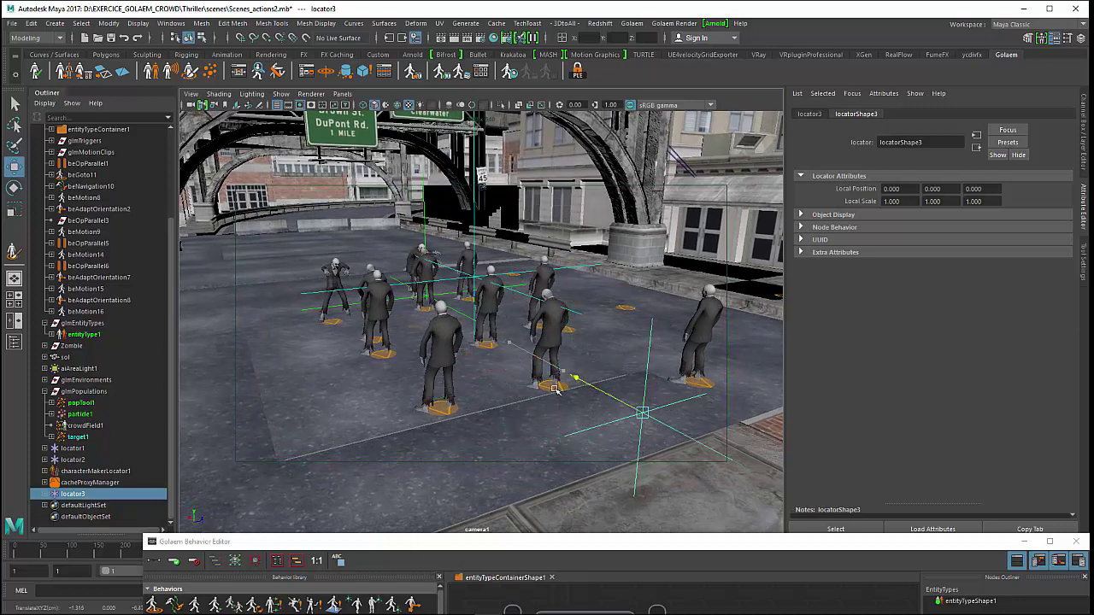
alt+drag(554, 389, 613, 419)
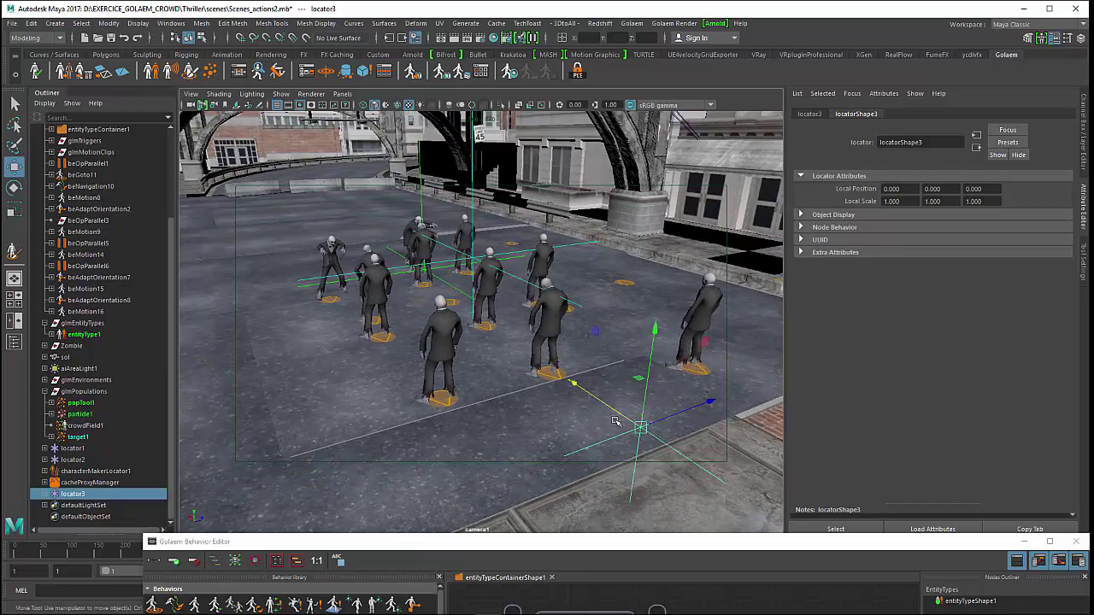
drag(576, 384, 575, 382)
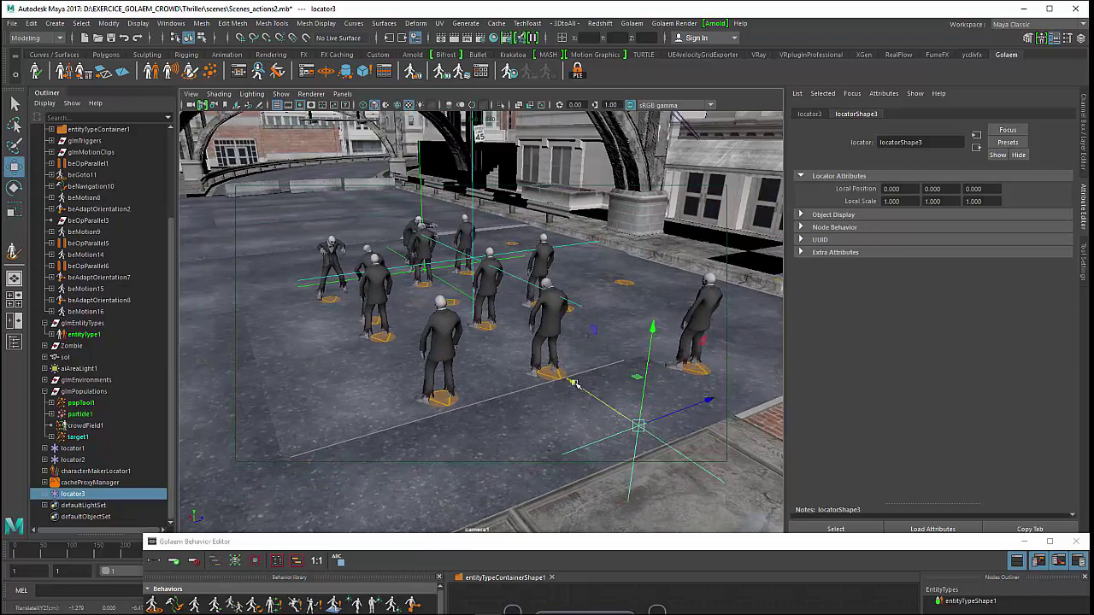
Select the beMotionShape10 node in the behavior graph.
drag(848, 544, 820, 205)
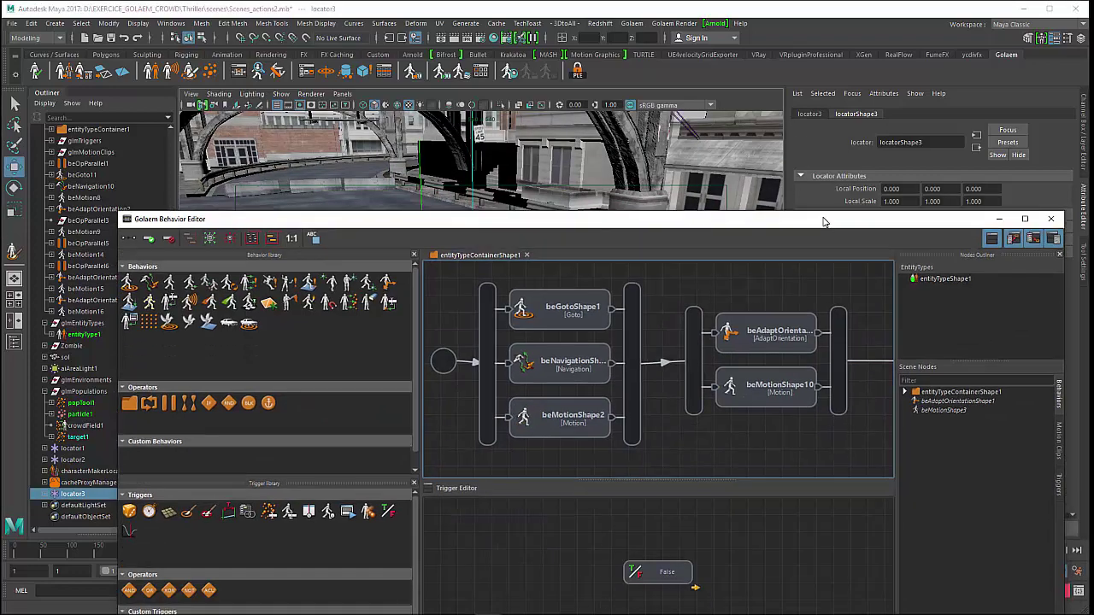
click(766, 314)
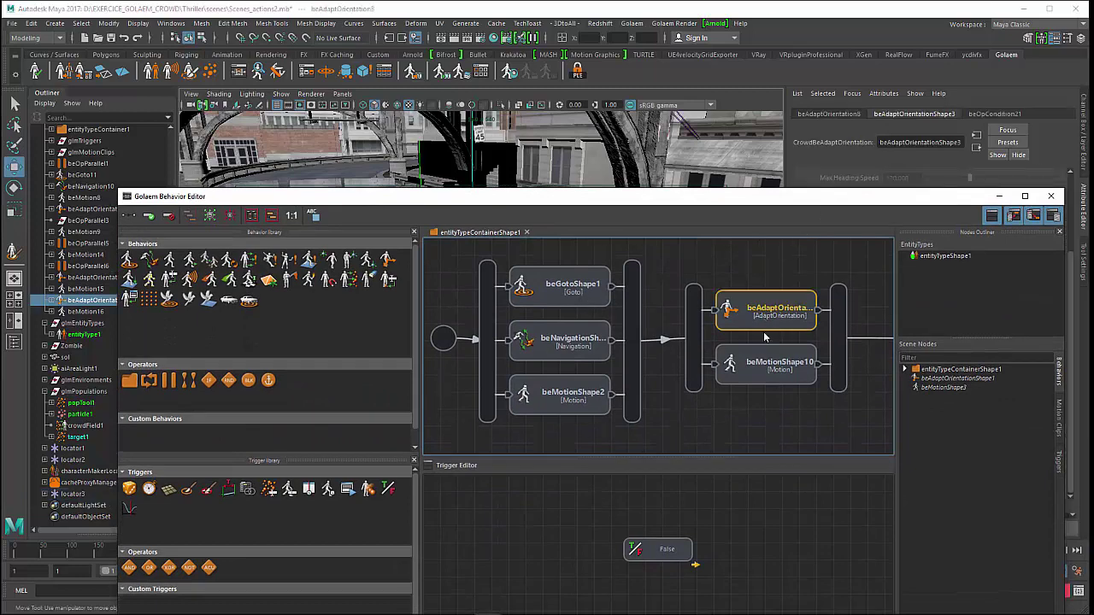
click(771, 381)
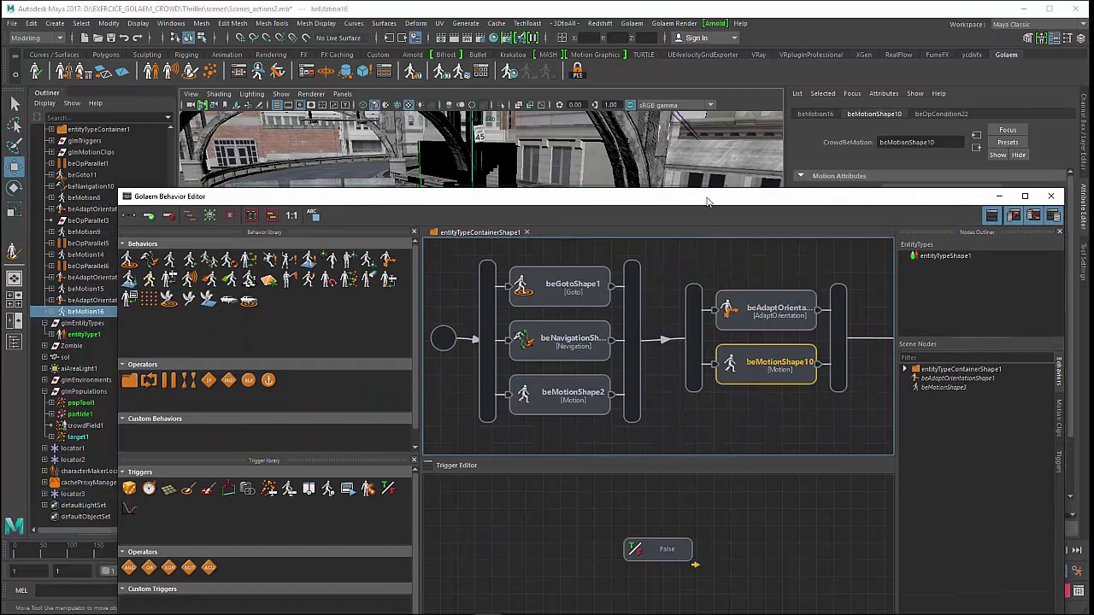
drag(707, 201, 738, 475)
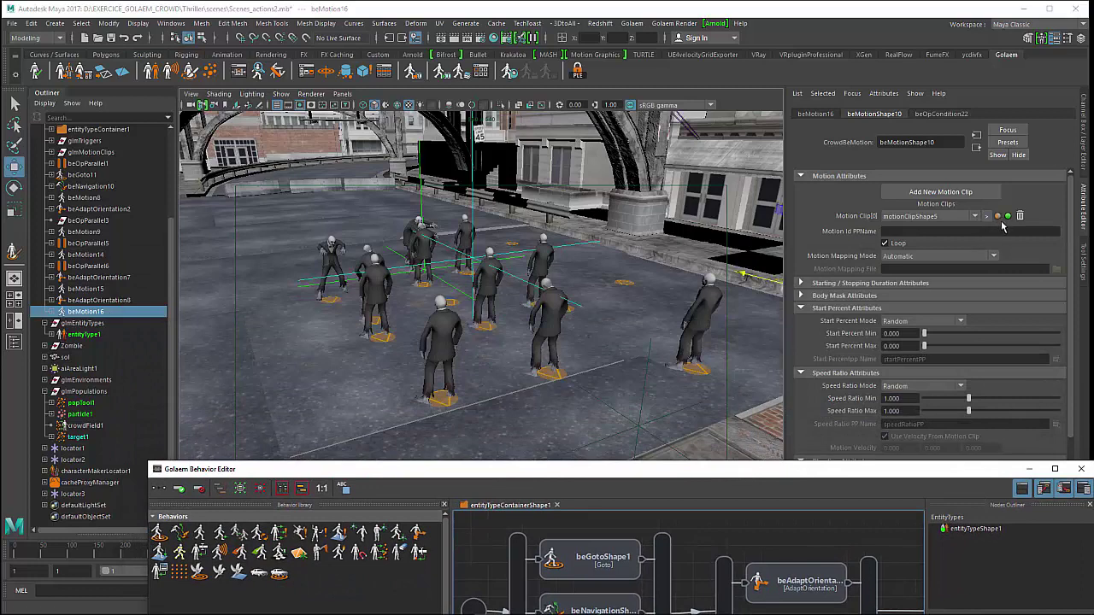
Load Idle_zombie02.gmo as the motion file of beMotionShape10's motion clip.
click(987, 216)
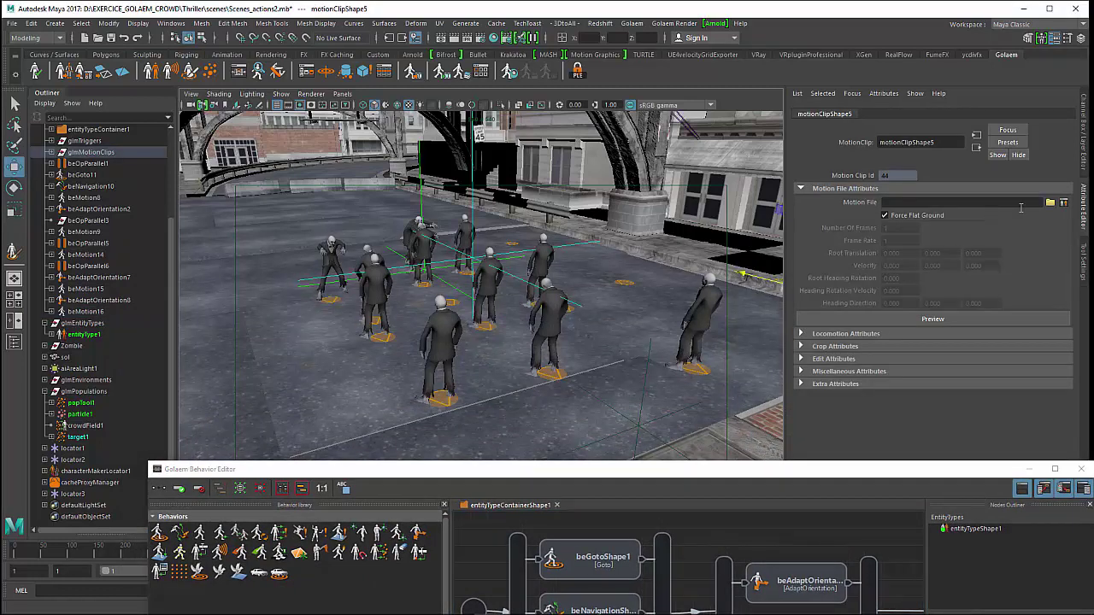
click(1049, 204)
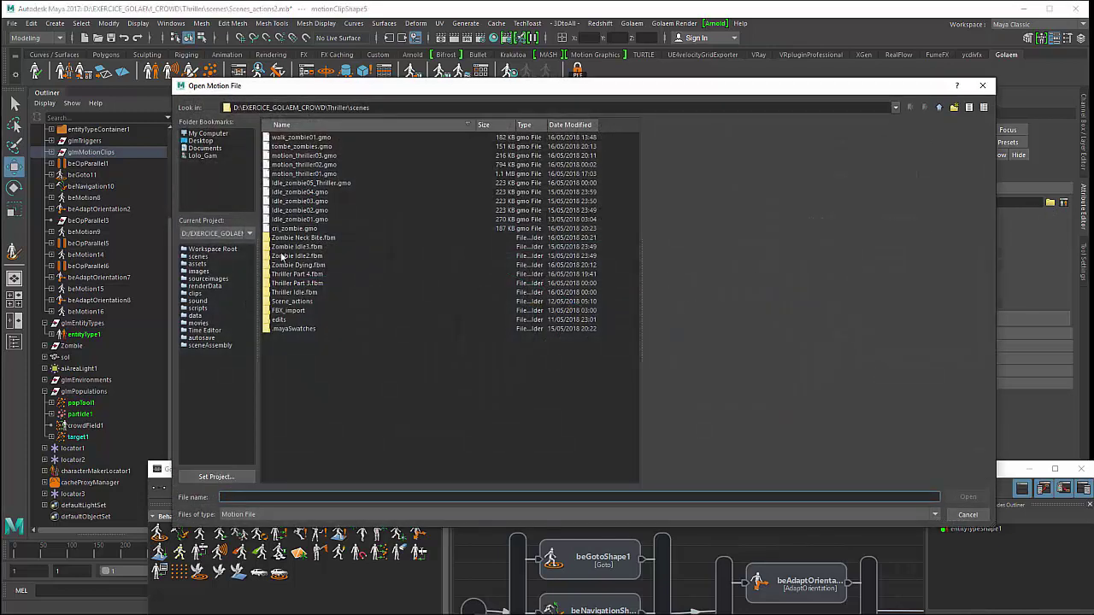
click(308, 211)
double_click(307, 213)
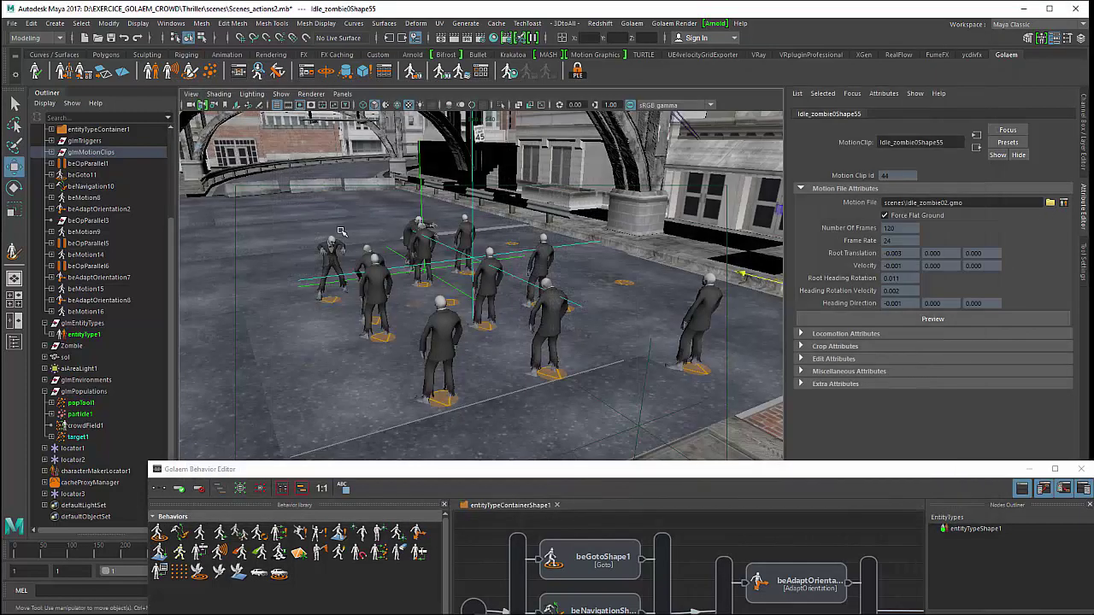
drag(858, 477, 862, 379)
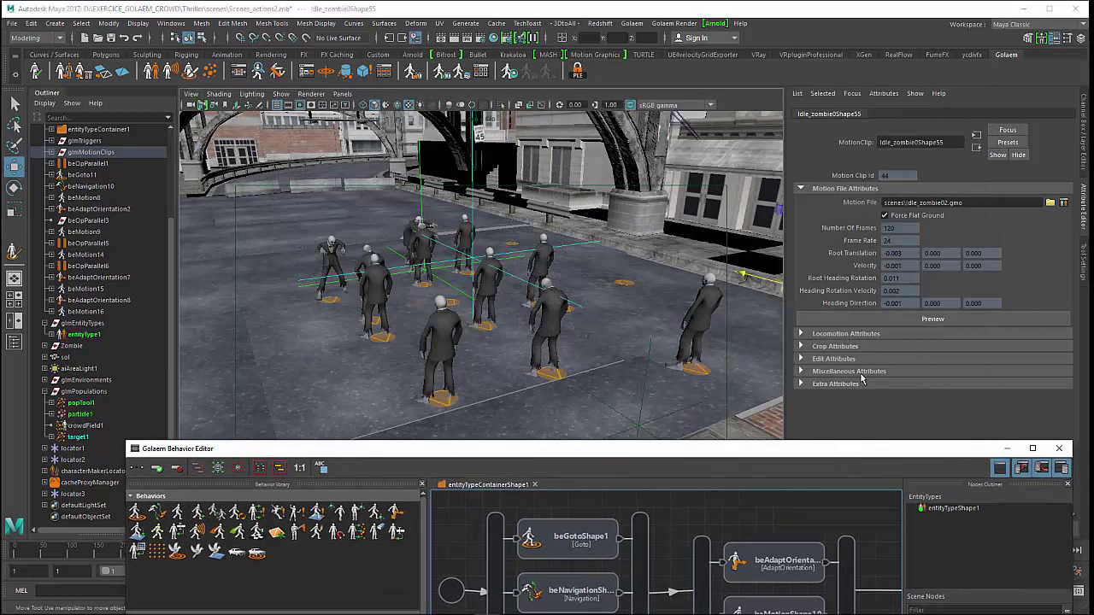
click(975, 148)
drag(764, 441, 714, 142)
drag(552, 152, 592, 587)
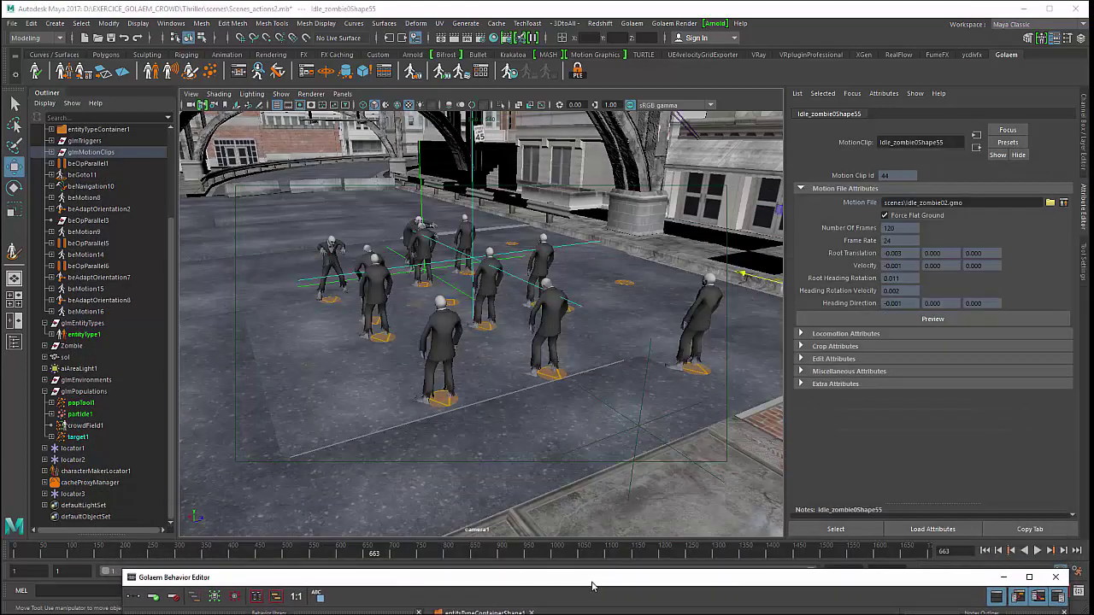
Rewind to frame 1 and orbit the view while the zombies walk to their slots.
click(988, 552)
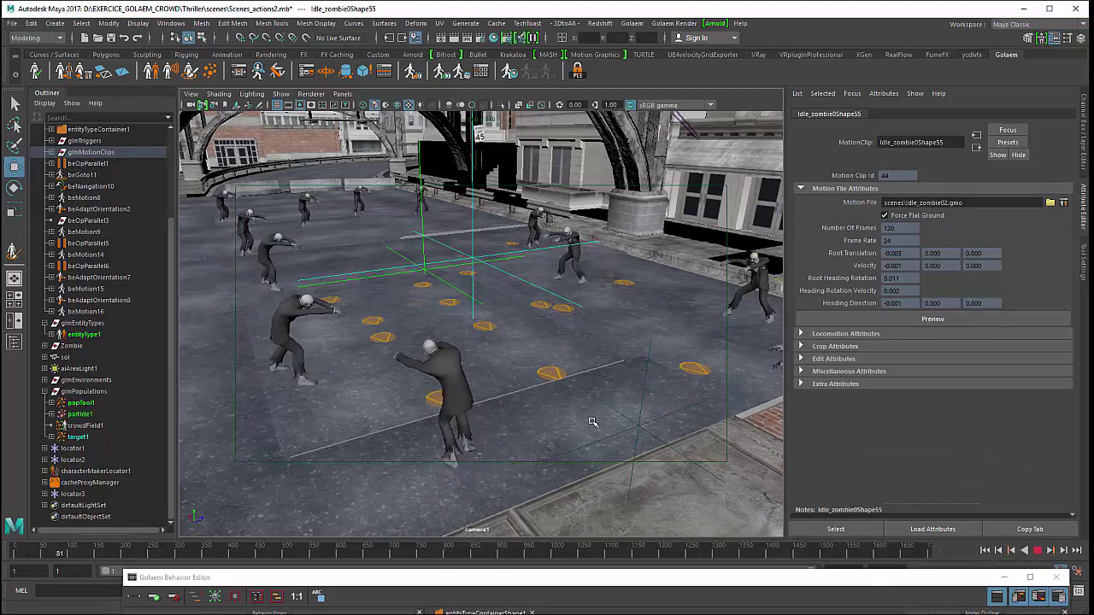
mouse_move(556, 427)
alt+mouse_down()
mouse_move(585, 431)
mouse_move(483, 321)
alt+mouse_up()
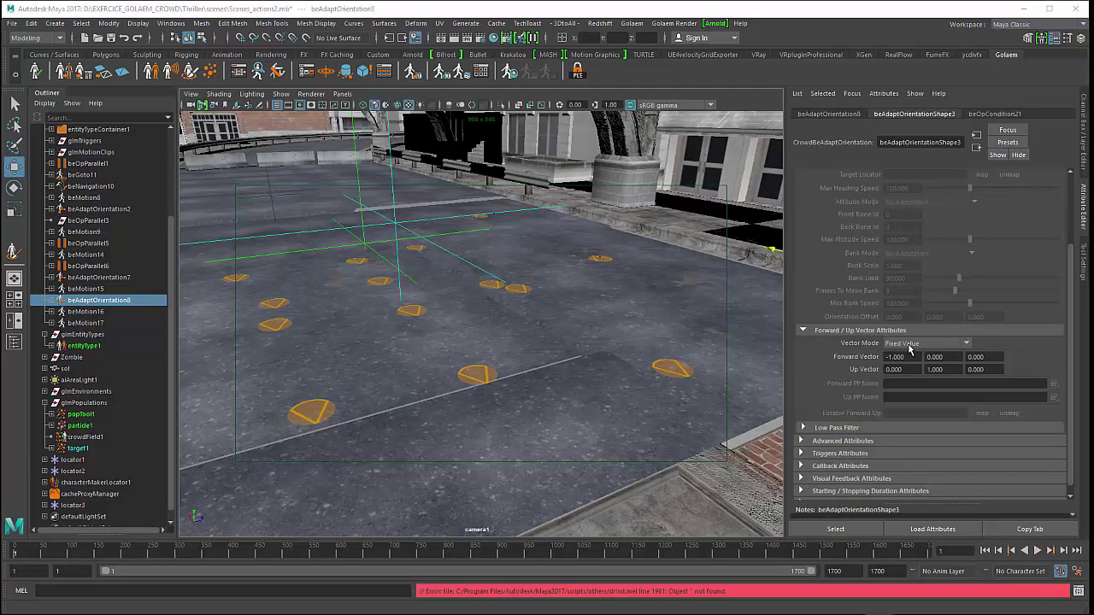
Set beAdaptOrientation8's Vector Mode back to Fixed Value.
click(910, 347)
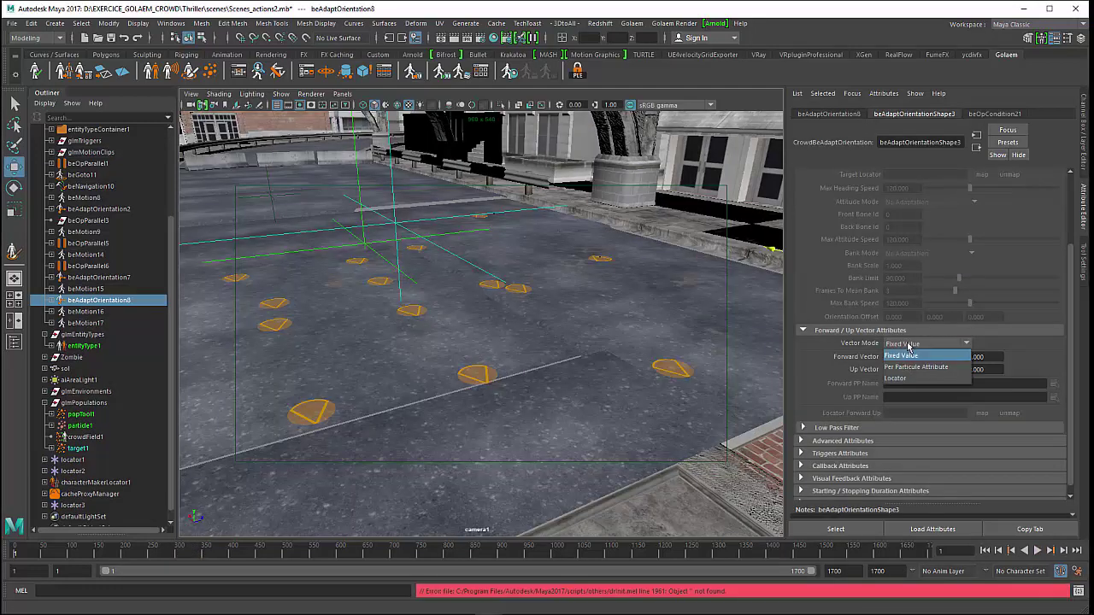
click(909, 345)
click(907, 345)
click(907, 358)
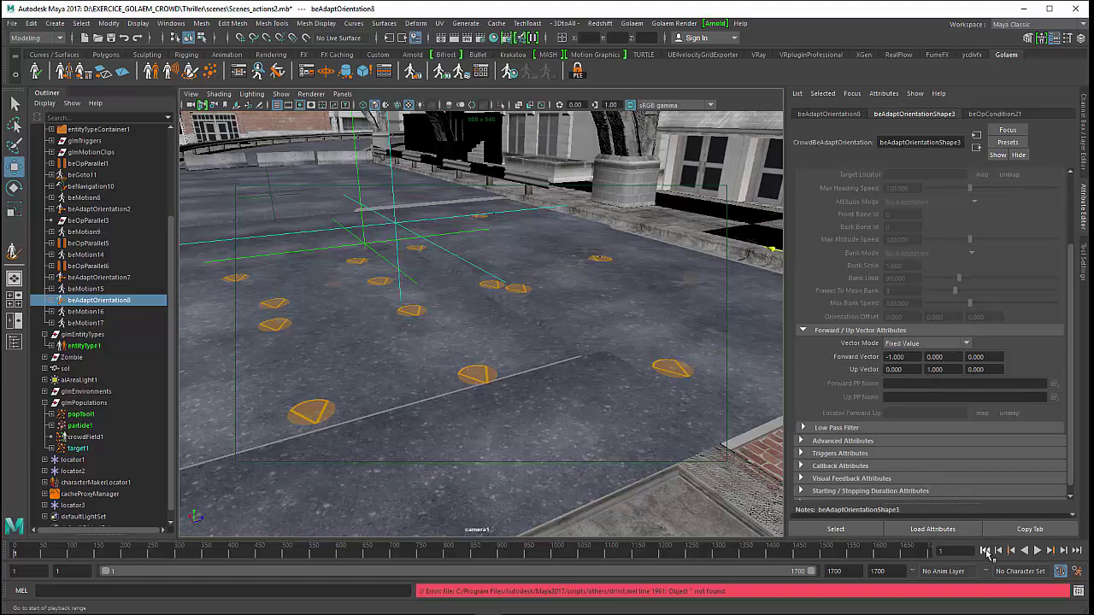
Play the simulation from the start and stop at frame 908 with the crowd idling.
click(1038, 552)
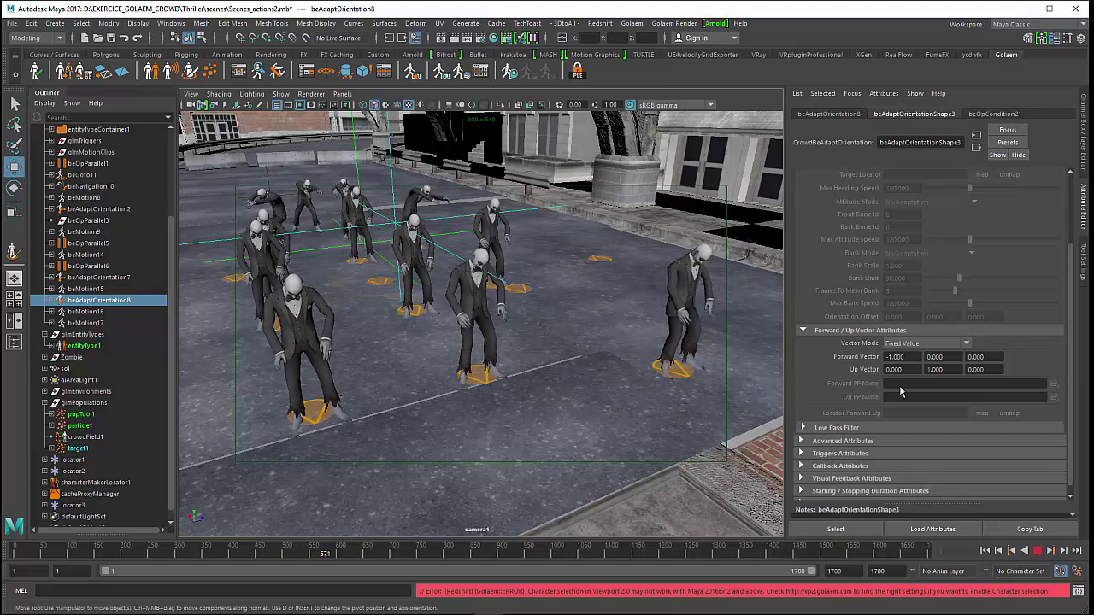
click(897, 356)
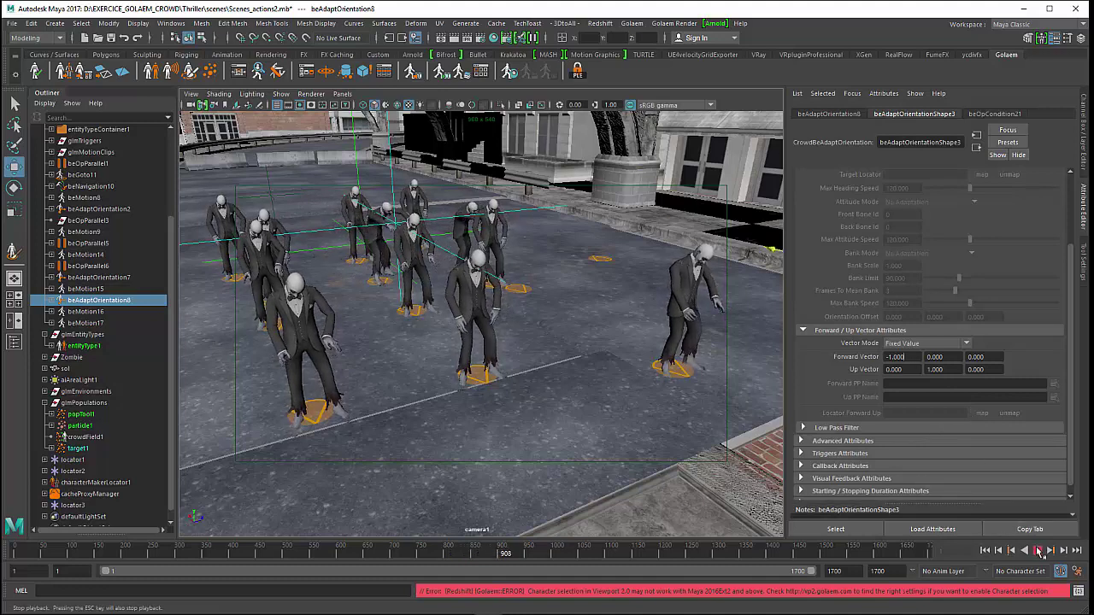
click(1038, 551)
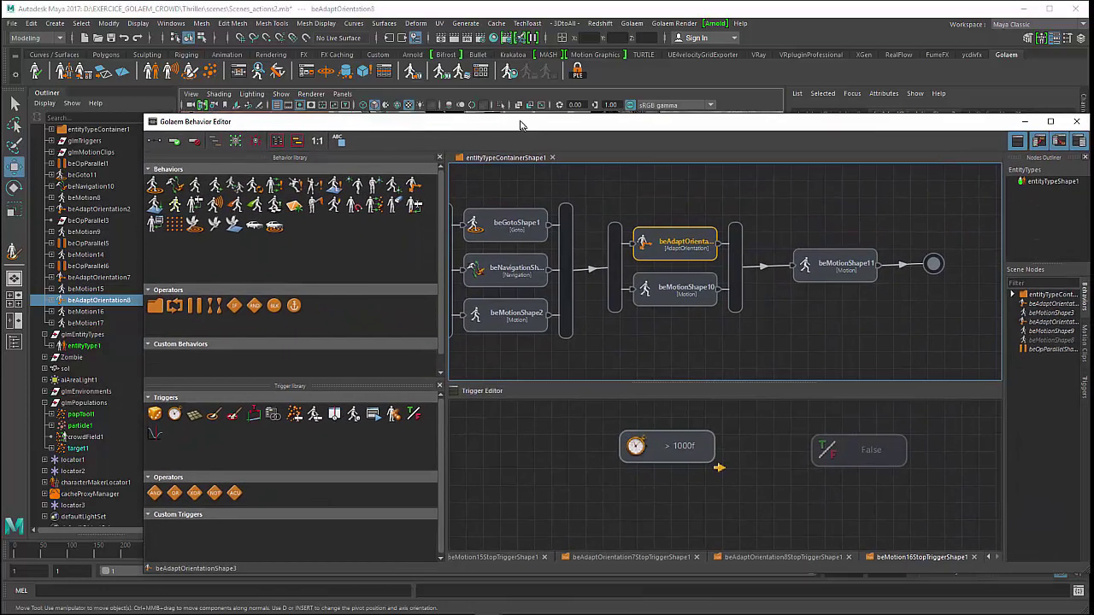
Select and nudge the beMotionShape11 node, then close the Behavior Editor.
click(818, 270)
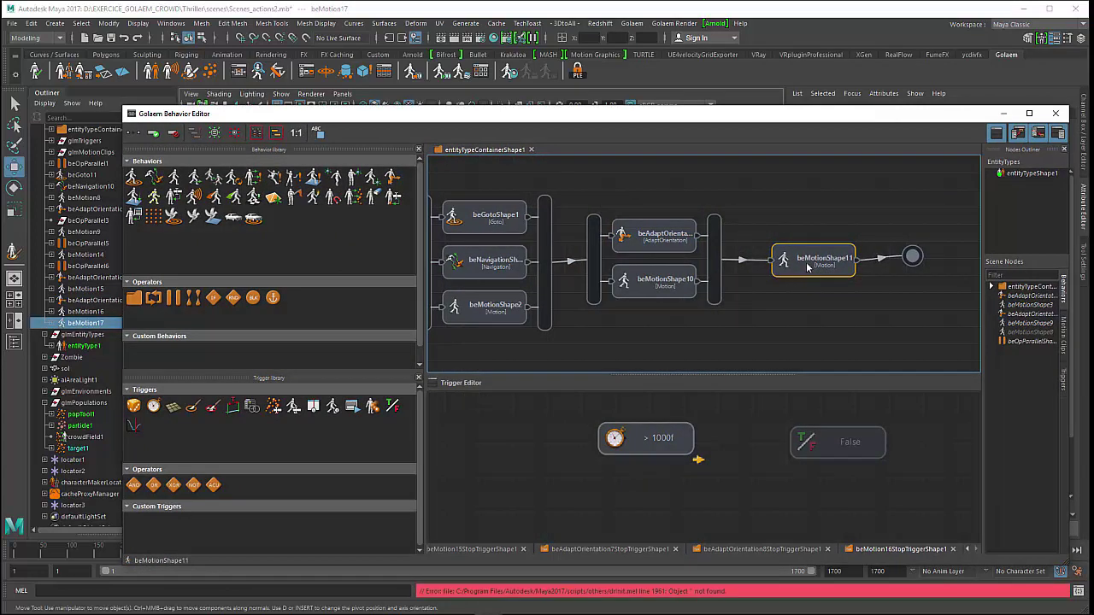
drag(806, 264, 803, 264)
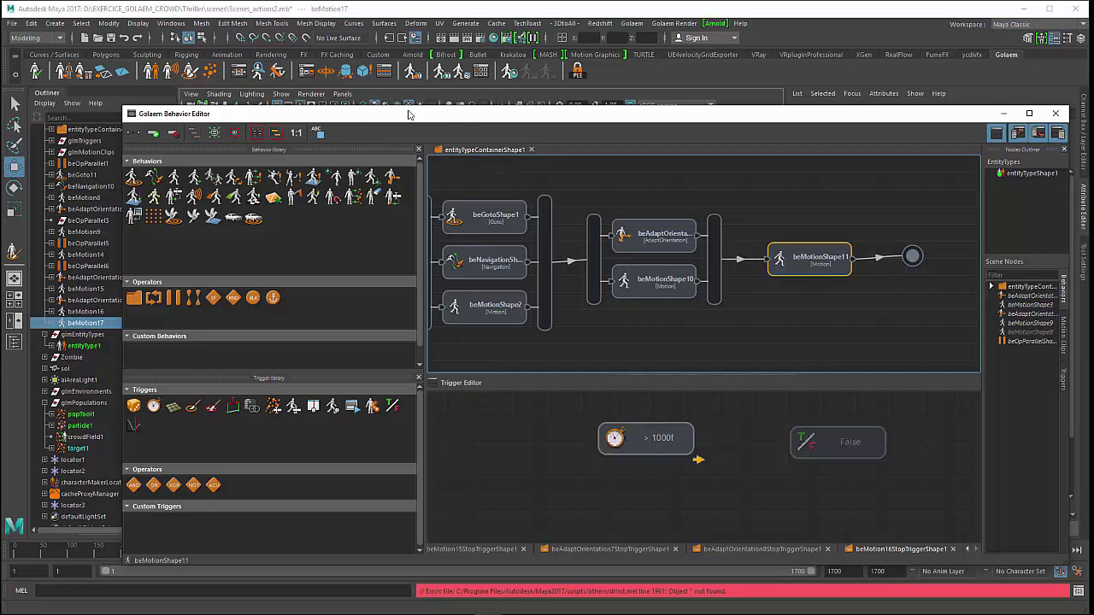
key(alt+F4)
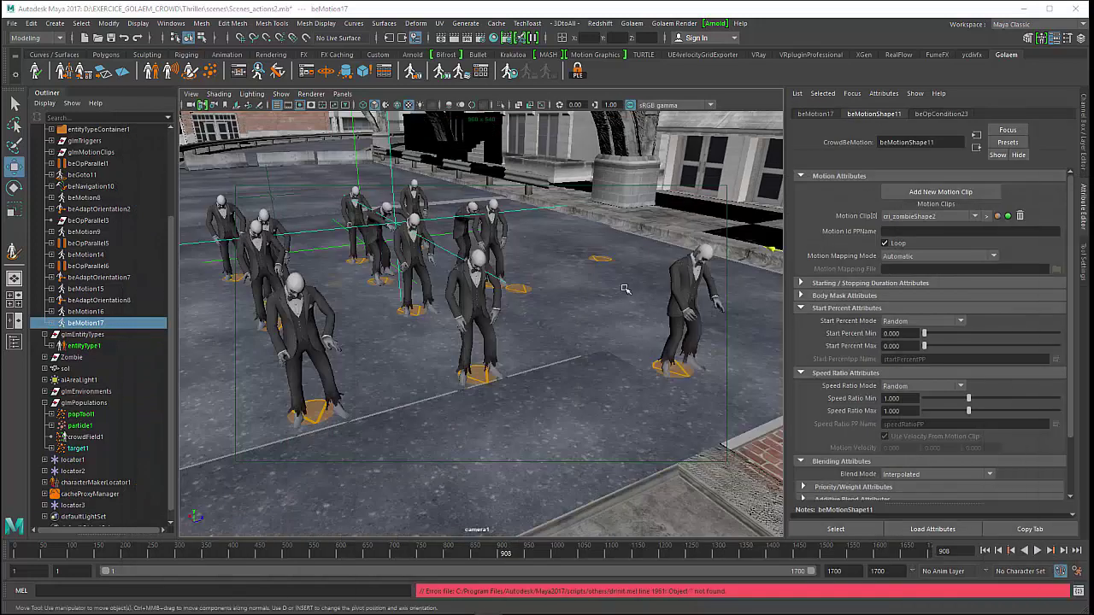